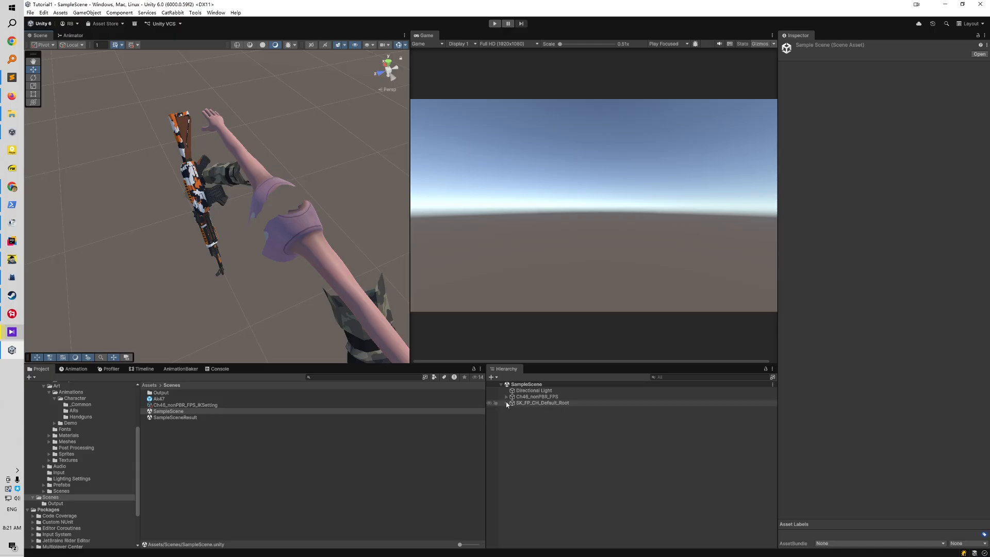
Open the AR_AC animator controller assigned to the SK_FP_CH_Default_Root object
{"action": "left_click", "coordinate": [507, 405]}
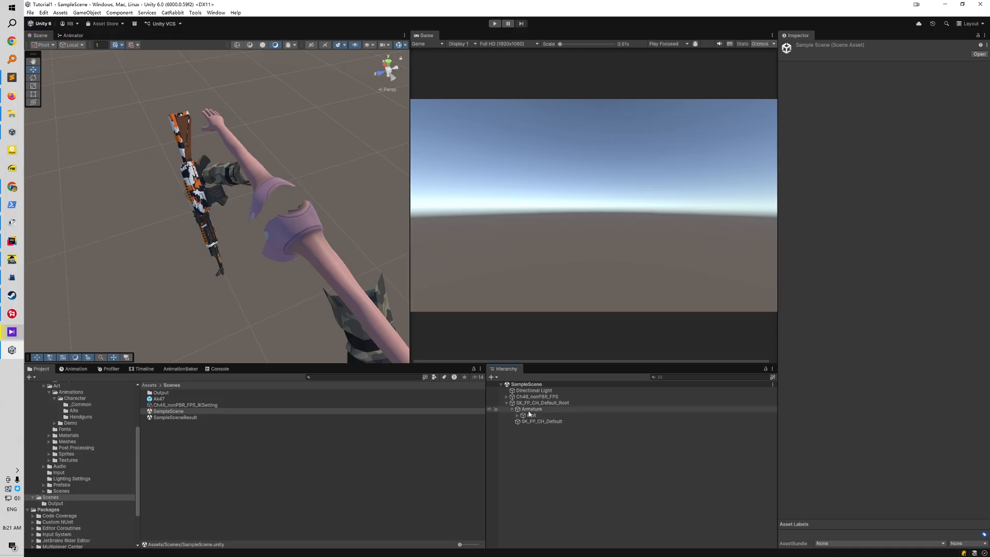
{"action": "left_click", "coordinate": [540, 403]}
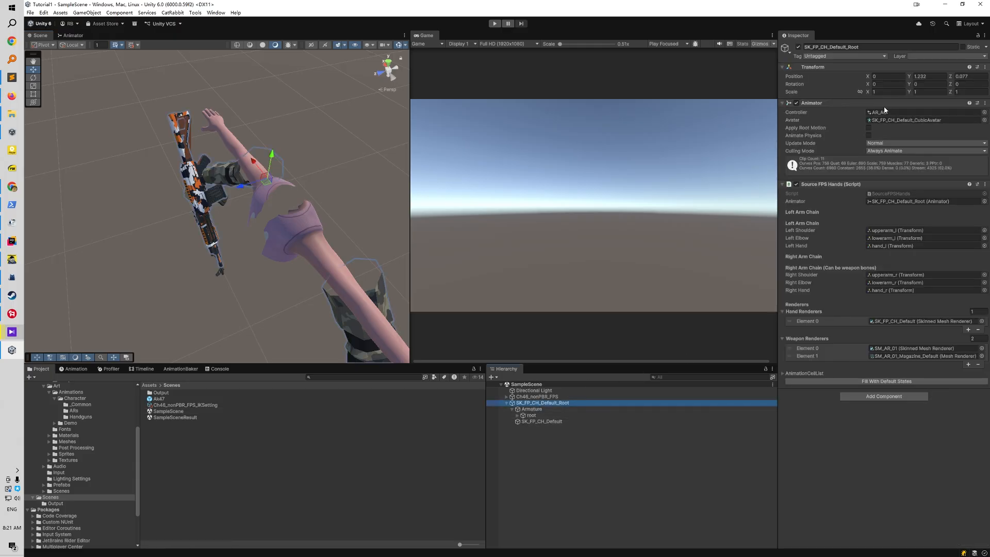
{"action": "left_click", "coordinate": [887, 112]}
{"action": "left_click", "coordinate": [161, 460]}
{"action": "double_click", "coordinate": [161, 461]}
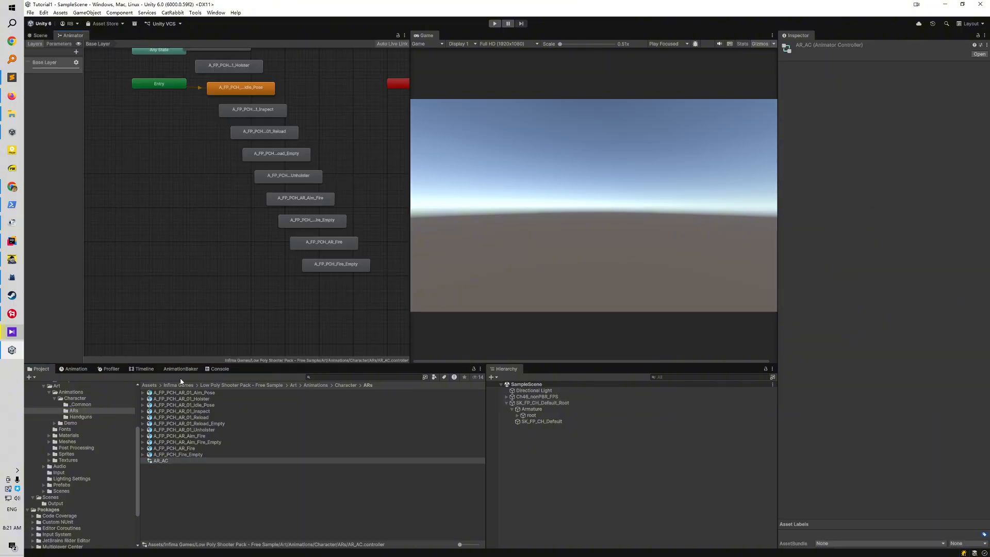
Add a new layer named UpperLayer to the AR_AC animator controller
{"action": "left_click", "coordinate": [76, 52]}
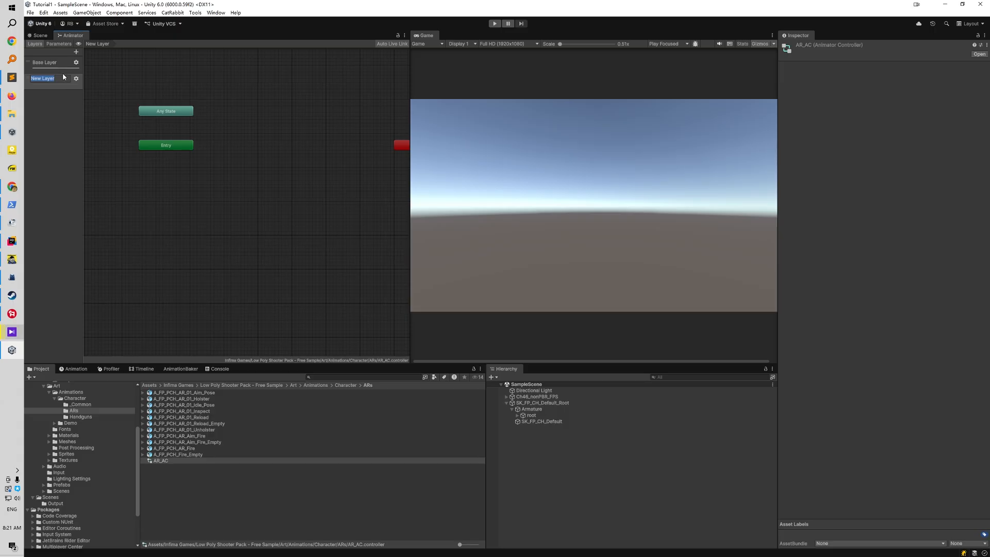
{"action": "type", "text": "UU"}
{"action": "key", "text": "Return"}
Copy all the animation states from the Base Layer into UpperLayer and reposition them beside the Entry node
{"action": "left_click", "coordinate": [58, 64]}
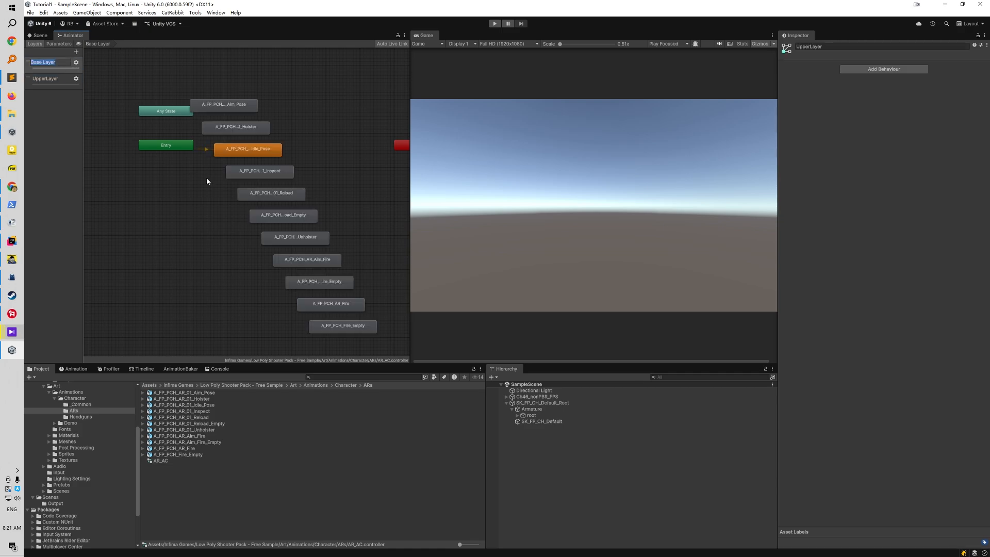
{"action": "scroll", "coordinate": [206, 180], "scroll_direction": "down", "scroll_amount": 3}
{"action": "left_click_drag", "start_coordinate": [227, 110], "coordinate": [322, 297]}
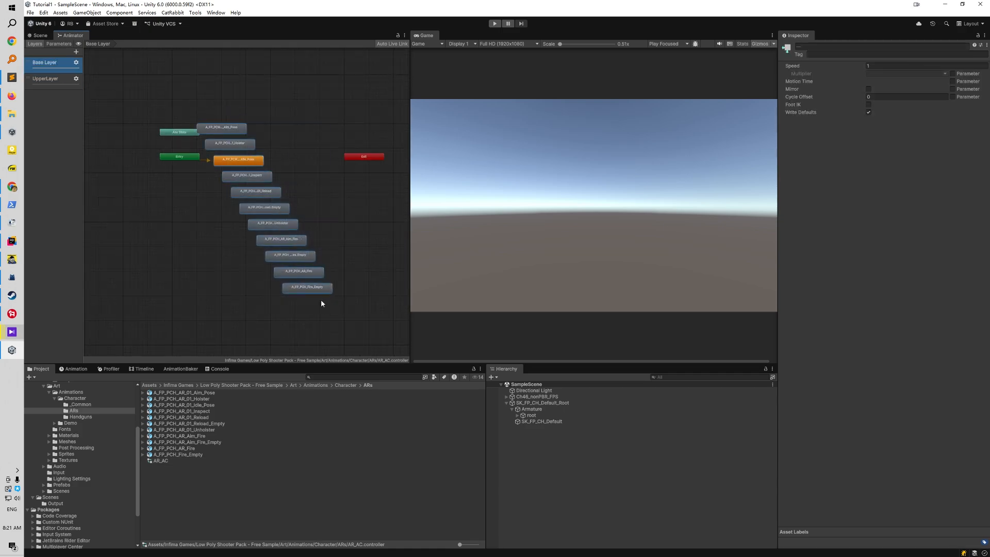
{"action": "left_click", "coordinate": [52, 80]}
{"action": "key", "text": "ctrl+v"}
{"action": "left_click_drag", "start_coordinate": [193, 164], "coordinate": [254, 202]}
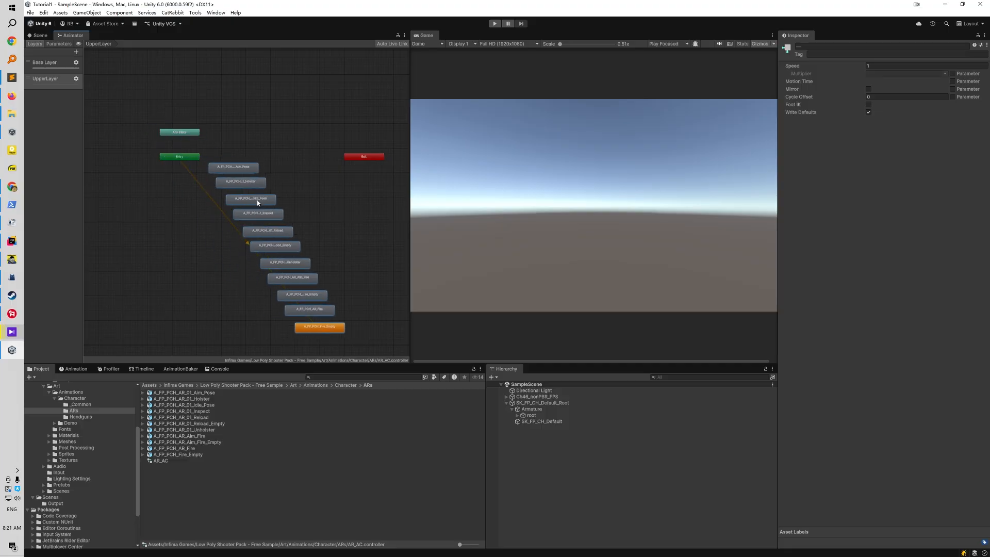
Set A_FP_PCH_AR_01_Idle_Pose as the default state of UpperLayer
{"action": "left_click", "coordinate": [199, 220]}
{"action": "scroll", "coordinate": [199, 220], "scroll_direction": "up", "scroll_amount": 2}
{"action": "right_click", "coordinate": [277, 200]}
{"action": "left_click", "coordinate": [294, 212]}
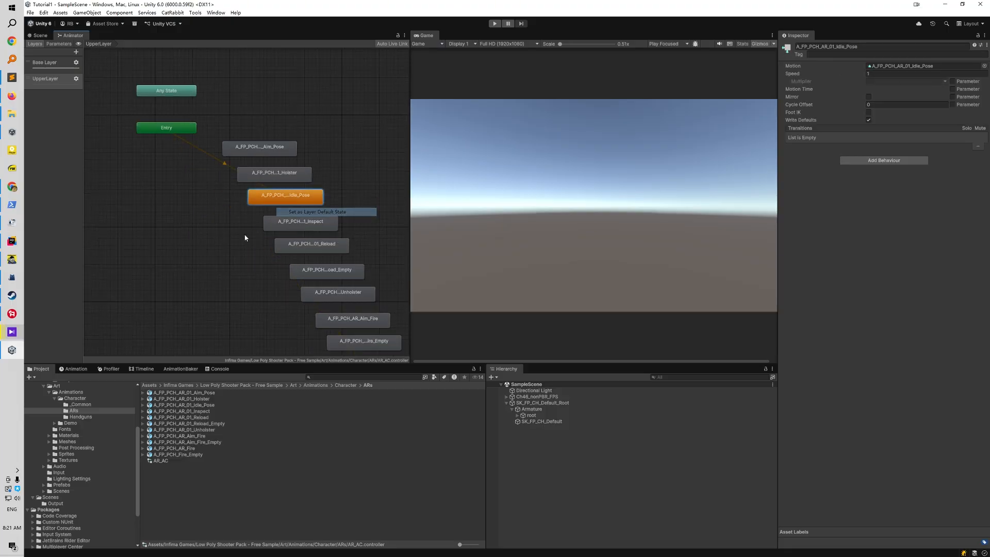
Examine the source clip behind the UpperLayer idle state and the character clips in the _Common animation folder
{"action": "scroll", "coordinate": [235, 216], "scroll_direction": "down", "scroll_amount": 2}
{"action": "double_click", "coordinate": [277, 152]}
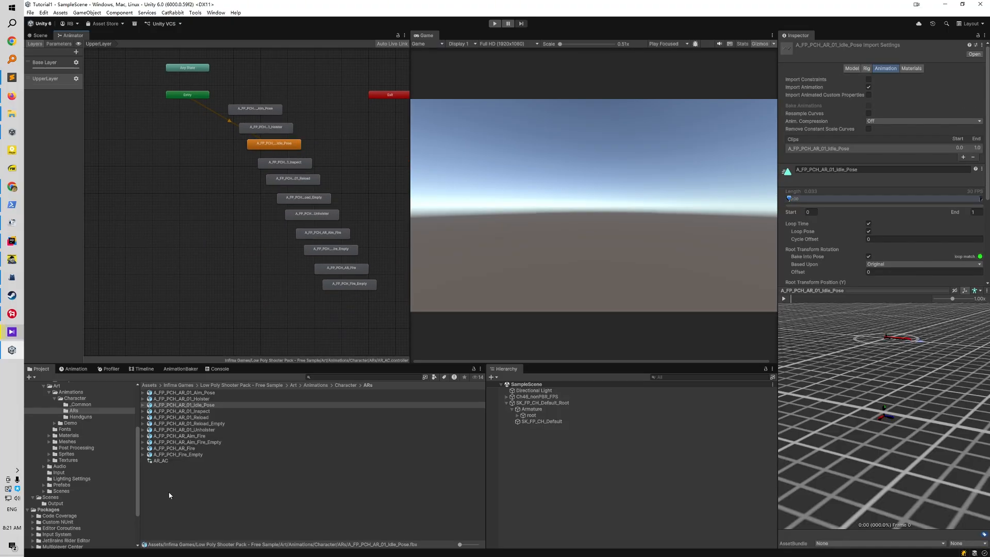
{"action": "left_click", "coordinate": [80, 404]}
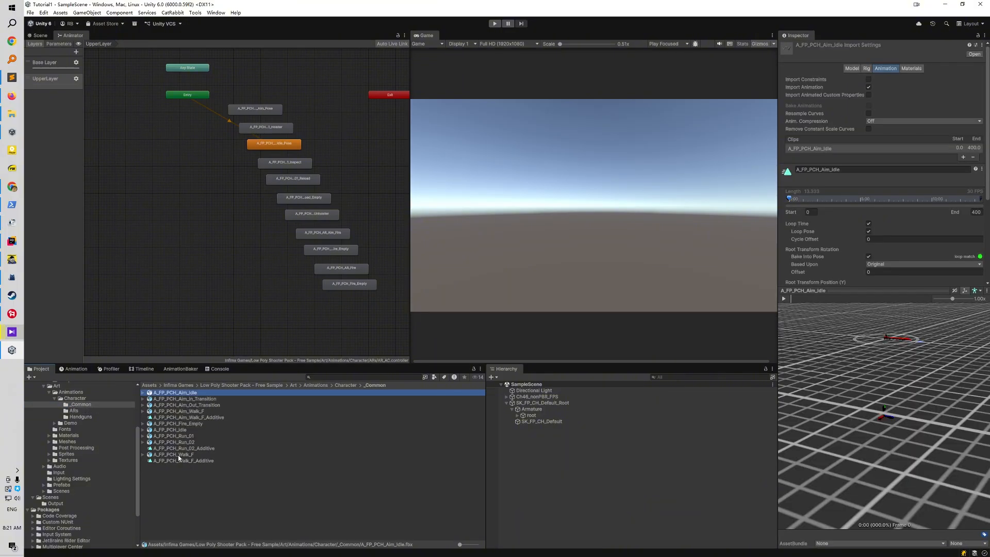
{"action": "left_click", "coordinate": [179, 461], "text": "shift"}
{"action": "scroll", "coordinate": [186, 207], "scroll_direction": "down", "scroll_amount": 2}
{"action": "left_click_drag", "start_coordinate": [171, 407], "coordinate": [190, 236]}
{"action": "scroll", "coordinate": [211, 242], "scroll_direction": "up", "scroll_amount": 2}
{"action": "middle_click_drag", "start_coordinate": [197, 202], "coordinate": [168, 258]}
{"action": "left_click", "coordinate": [168, 324]}
{"action": "scroll", "coordinate": [168, 260], "scroll_direction": "up", "scroll_amount": 2}
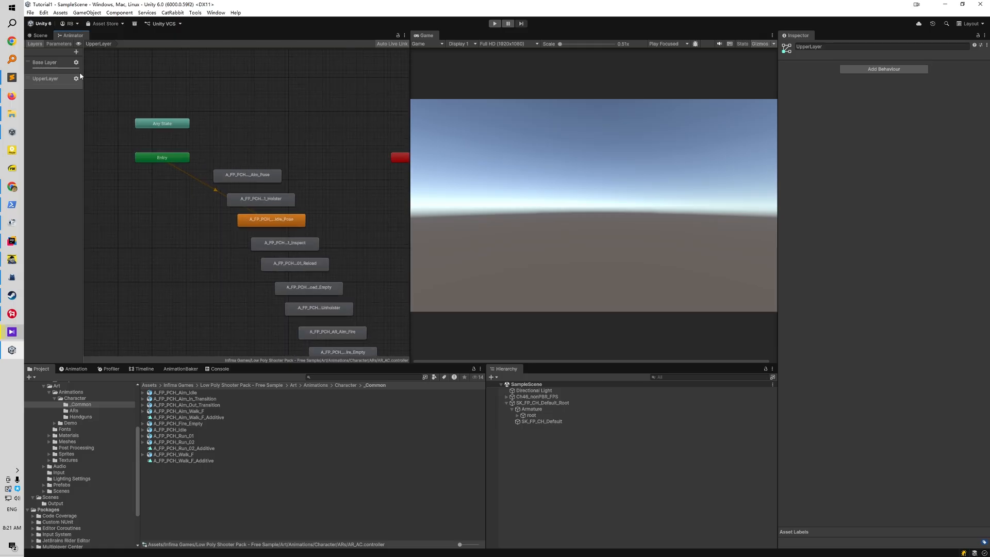
Change the blending mode of UpperLayer to Additive in its layer settings
{"action": "left_click", "coordinate": [62, 78]}
{"action": "left_click", "coordinate": [76, 79]}
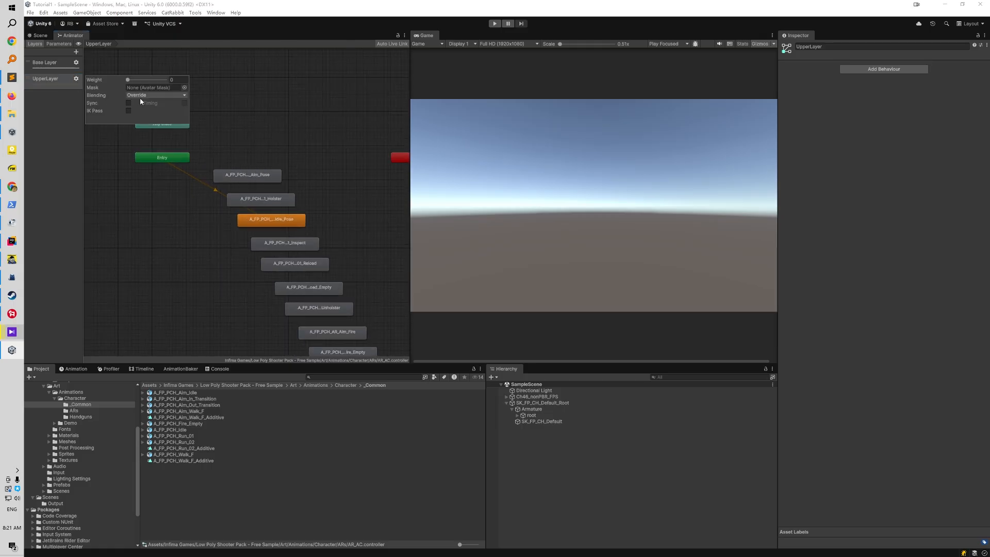
{"action": "left_click", "coordinate": [141, 96]}
{"action": "left_click", "coordinate": [158, 113]}
{"action": "left_click", "coordinate": [129, 196]}
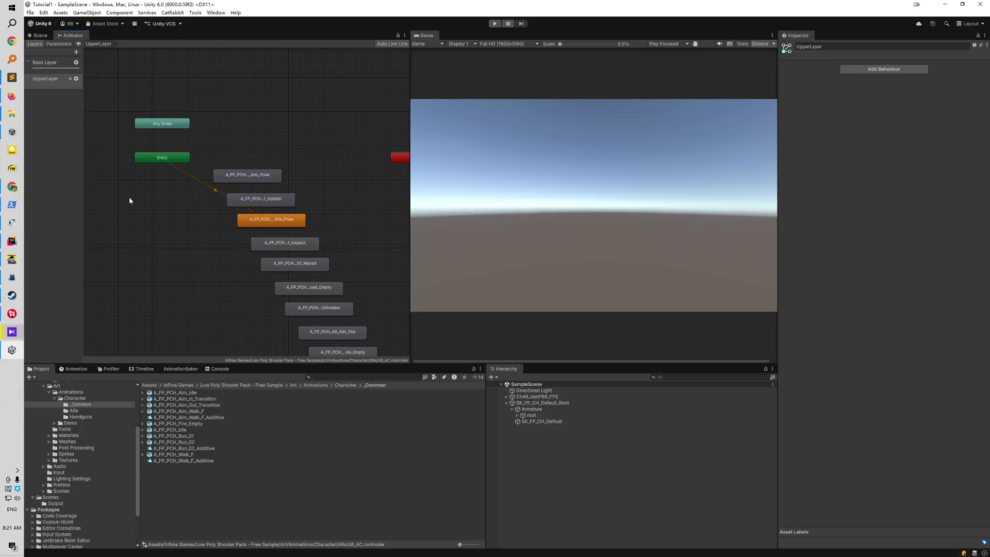
Delete all the animation states from the Base Layer
{"action": "left_click", "coordinate": [51, 71]}
{"action": "scroll", "coordinate": [184, 239], "scroll_direction": "down", "scroll_amount": 3}
{"action": "left_click_drag", "start_coordinate": [203, 133], "coordinate": [281, 319]}
{"action": "key", "text": "Delete"}
Create a new Blend Tree state in the Base Layer and place it below the Entry node
{"action": "scroll", "coordinate": [201, 242], "scroll_direction": "up", "scroll_amount": 2}
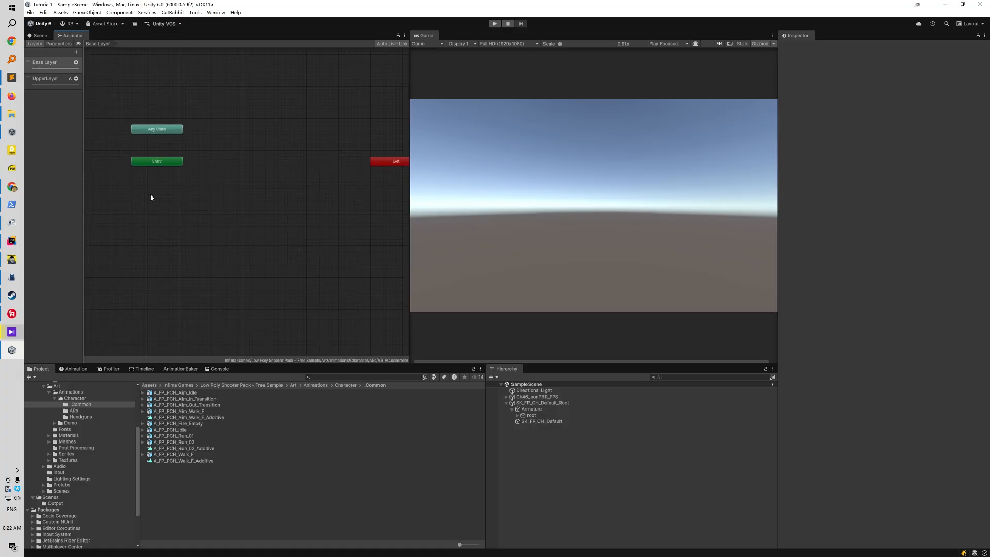
{"action": "right_click", "coordinate": [150, 197]}
{"action": "mouse_move", "coordinate": [217, 199]}
{"action": "left_click", "coordinate": [281, 216]}
{"action": "left_click_drag", "start_coordinate": [182, 201], "coordinate": [158, 200]}
{"action": "scroll", "coordinate": [138, 235], "scroll_direction": "up", "scroll_amount": 3}
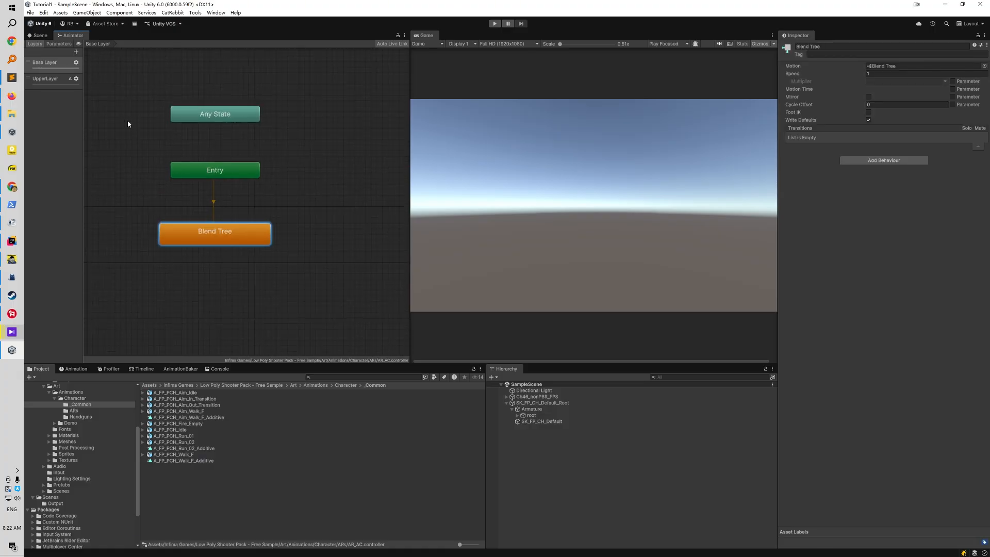
Rename the blend tree's Blend parameter to ADS
{"action": "left_click", "coordinate": [59, 47]}
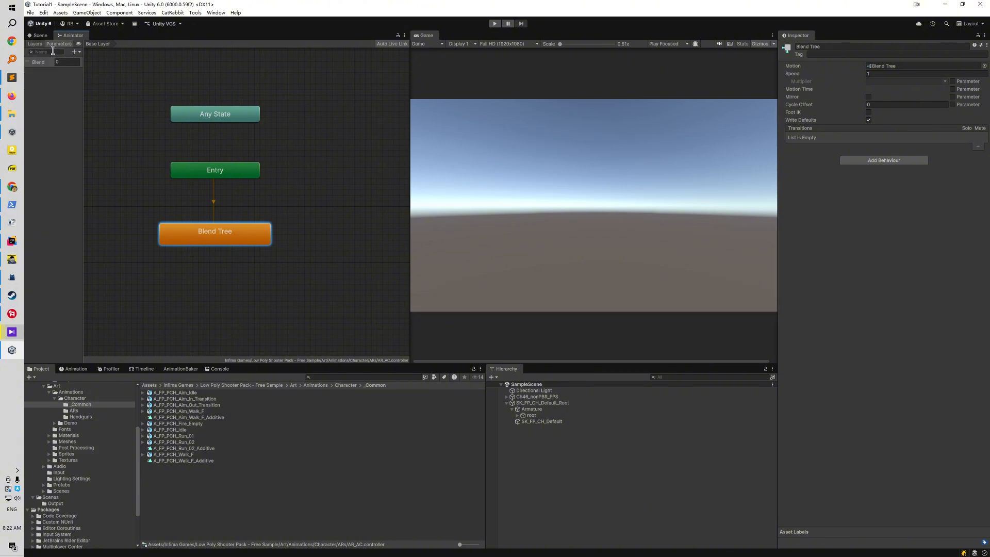
{"action": "double_click", "coordinate": [43, 63]}
{"action": "type", "text": "ADS"}
{"action": "left_click", "coordinate": [81, 98]}
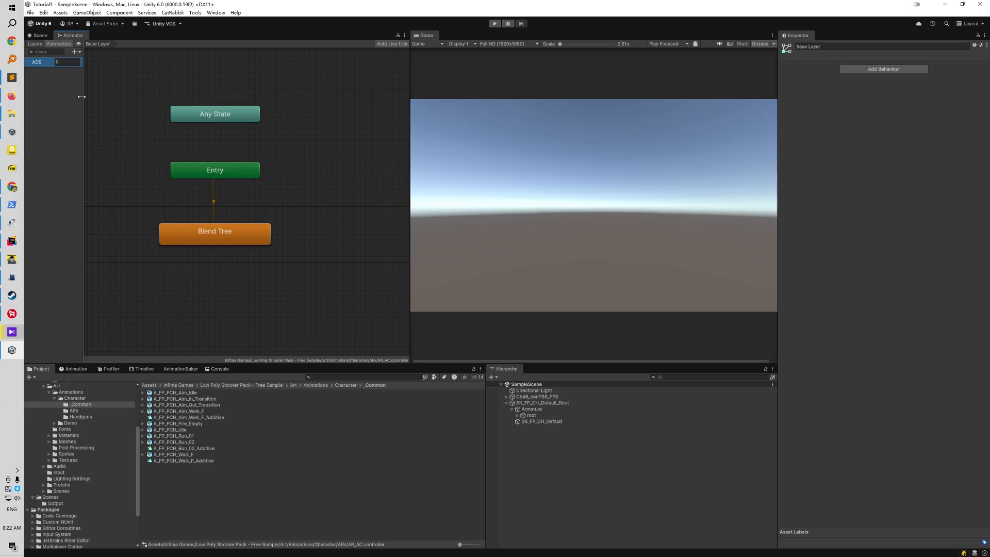
Open the Base Layer's Blend Tree and add two motion fields to it
{"action": "left_click", "coordinate": [35, 44]}
{"action": "double_click", "coordinate": [216, 232]}
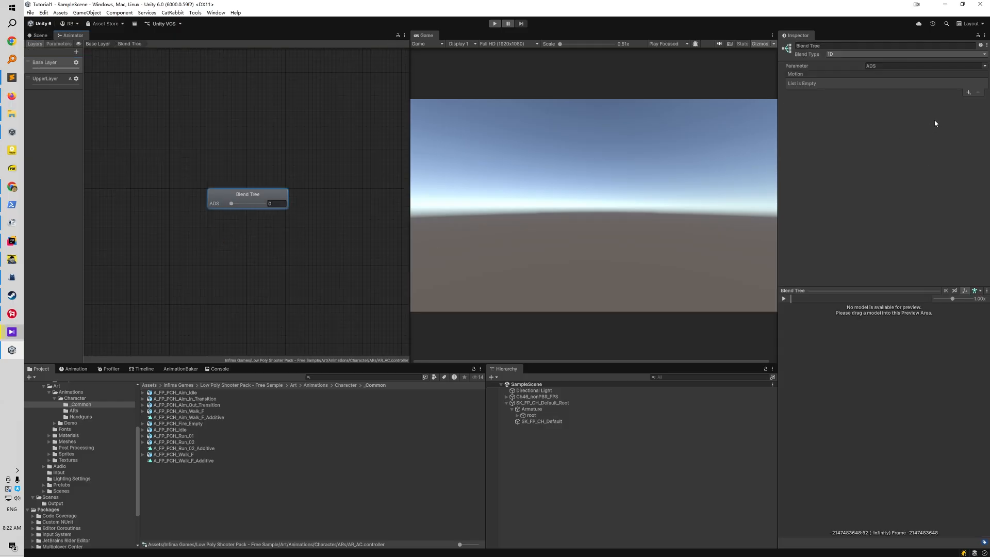
{"action": "left_click", "coordinate": [969, 92]}
{"action": "left_click", "coordinate": [949, 101]}
{"action": "left_click", "coordinate": [969, 93]}
{"action": "left_click", "coordinate": [961, 101]}
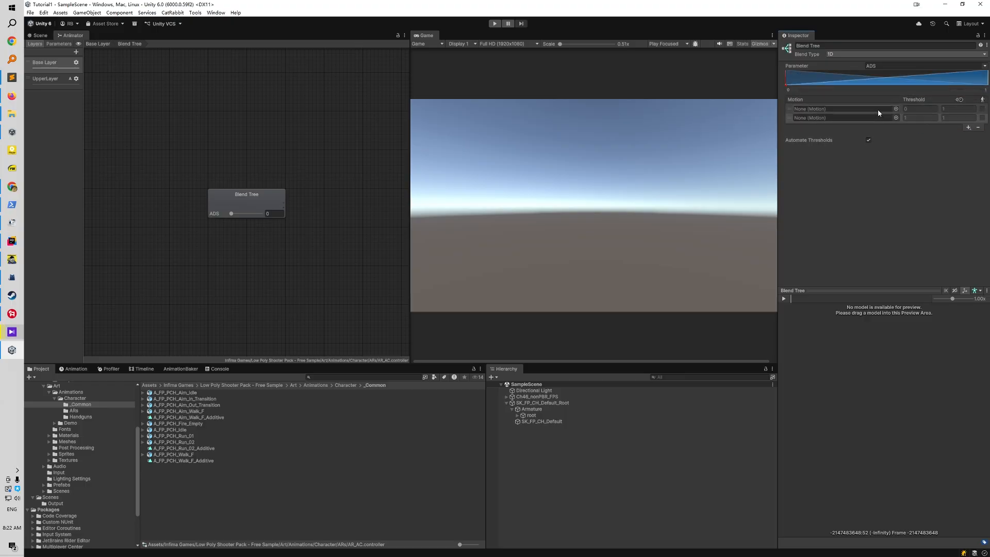
Assign A_FP_PCH_AR_01_Idle_Pose and A_FP_PCH_AR_01_Aim_Pose as the first and second blend tree motions, with Automate Thresholds off
{"action": "left_click", "coordinate": [78, 411]}
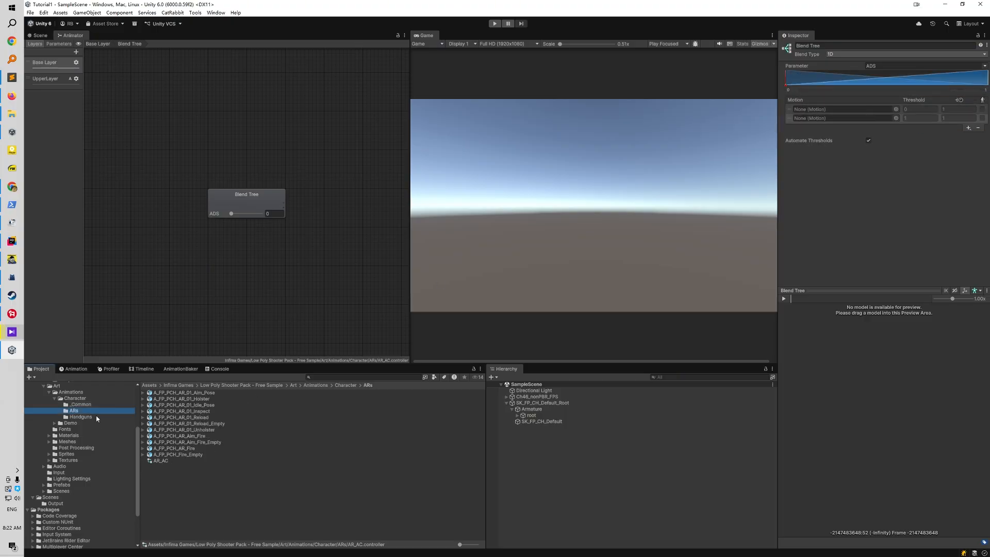
{"action": "left_click", "coordinate": [143, 405]}
{"action": "left_click_drag", "start_coordinate": [175, 413], "coordinate": [836, 109]}
{"action": "left_click", "coordinate": [868, 141]}
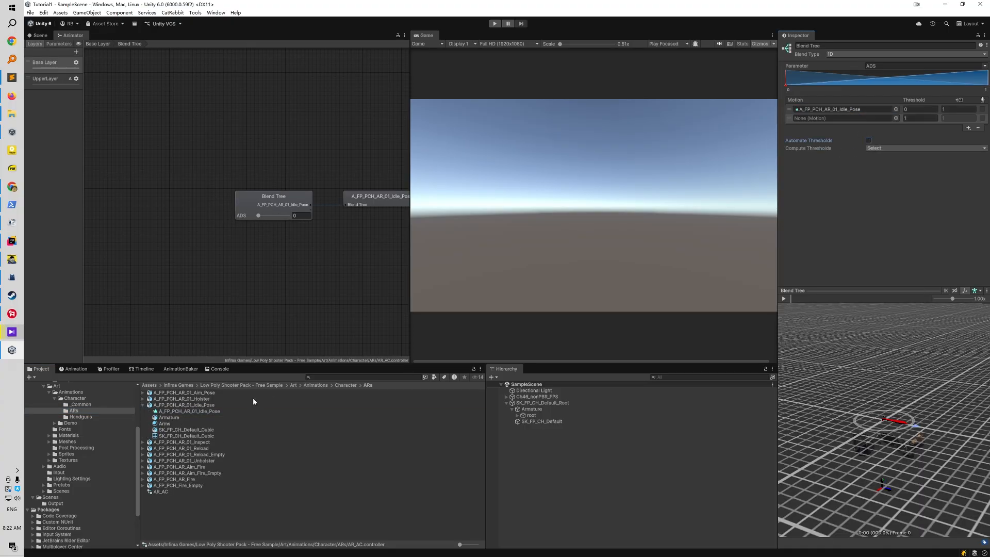
{"action": "left_click", "coordinate": [143, 394]}
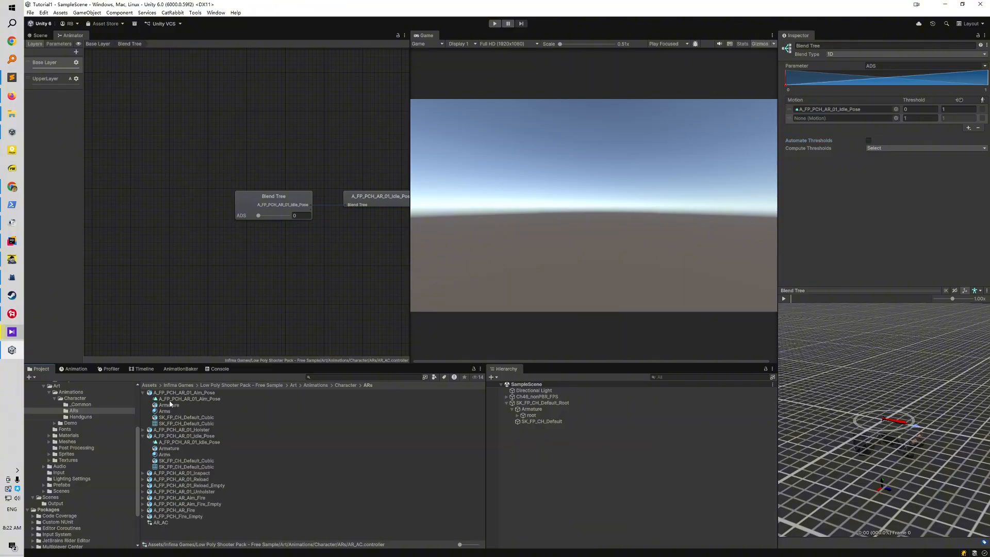
{"action": "left_click_drag", "start_coordinate": [170, 400], "coordinate": [827, 120]}
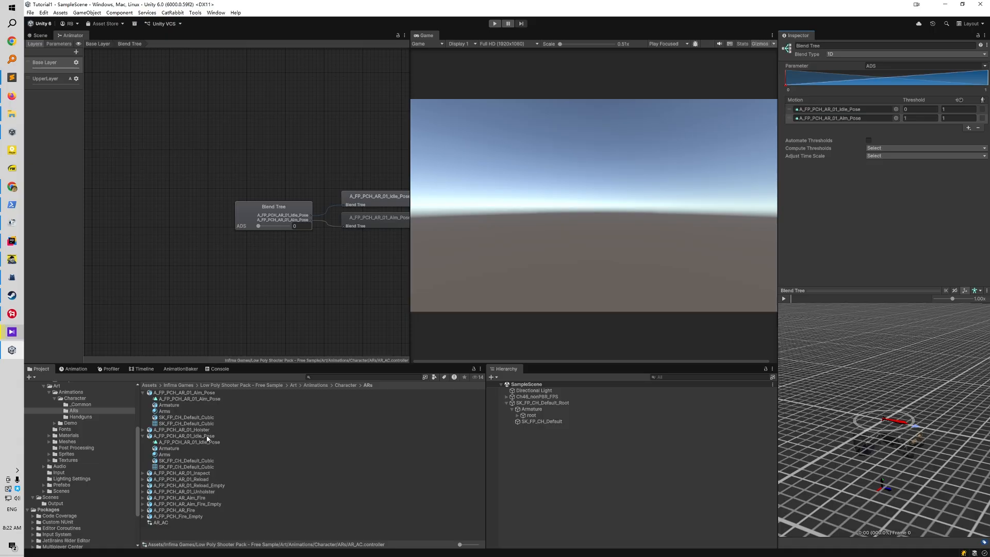
Fill the Source FPS Hands animation cell list of SK_FP_CH_Default_Root with default states and check the entries
{"action": "left_click", "coordinate": [529, 478]}
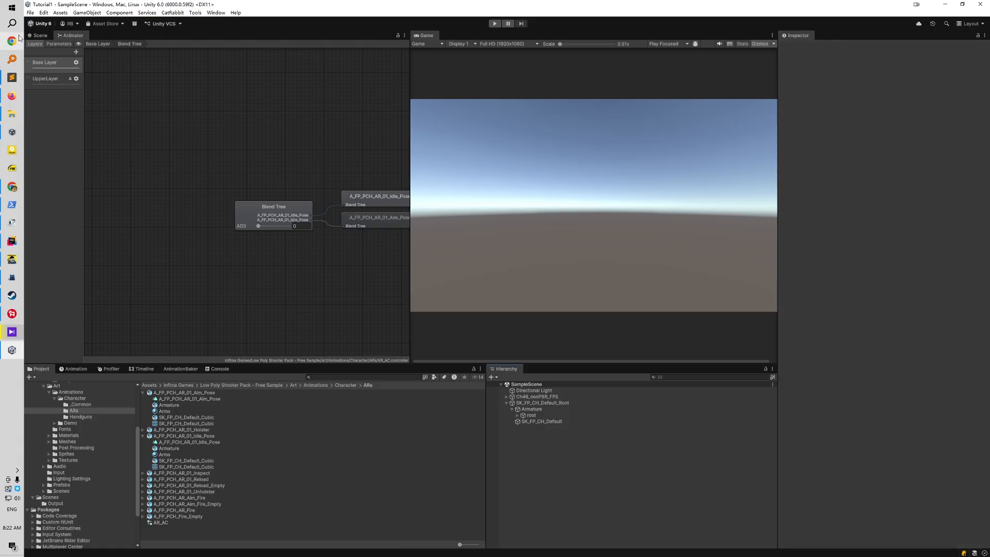
{"action": "left_click", "coordinate": [39, 36]}
{"action": "left_click", "coordinate": [542, 403]}
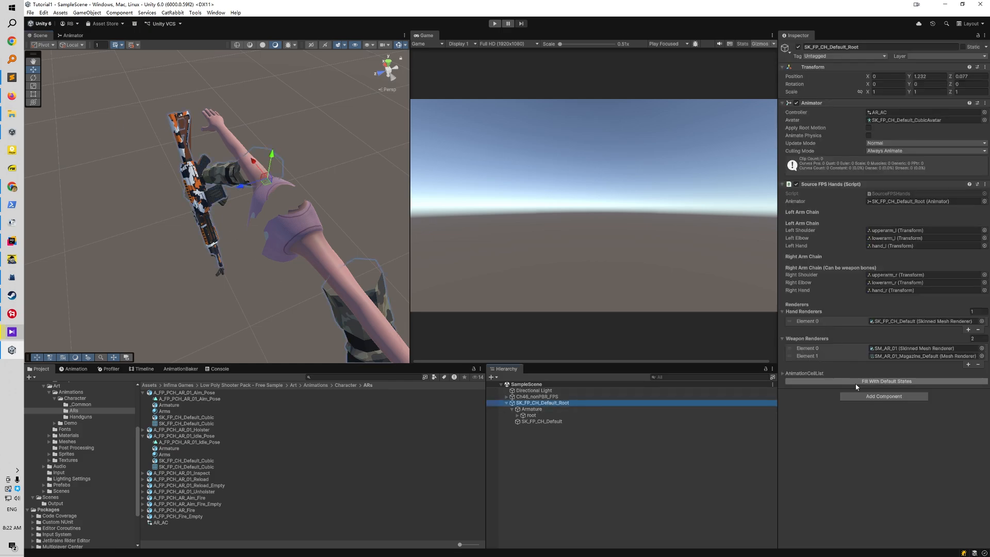
{"action": "left_click", "coordinate": [857, 385]}
{"action": "left_click", "coordinate": [508, 296]}
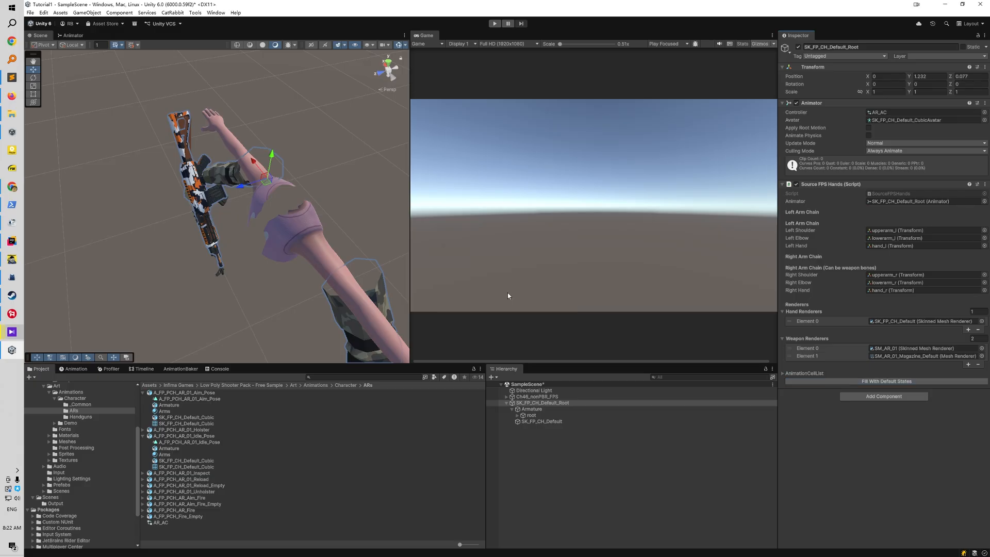
{"action": "left_click", "coordinate": [784, 373]}
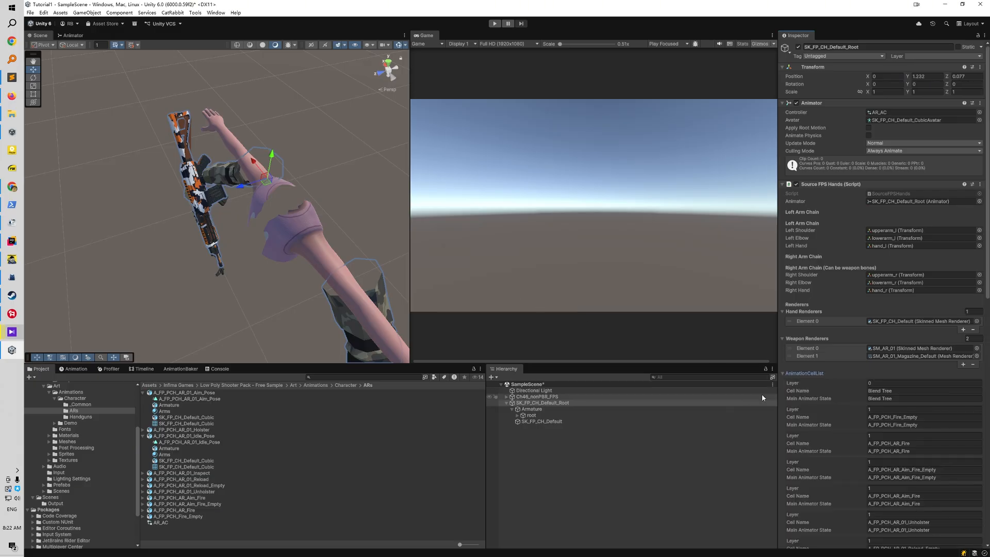
{"action": "left_click", "coordinate": [784, 373]}
{"action": "left_click", "coordinate": [570, 472]}
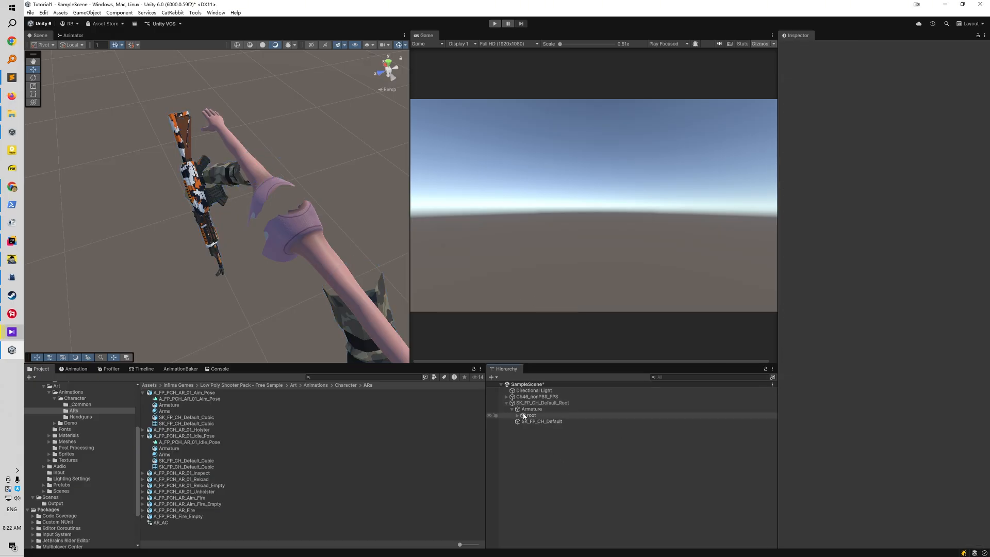
Select the P_LPSP_WEP_AR_01 weapon nested in P_LPSP_Inventory under the armature's ik_hand_gun bone
{"action": "left_click", "coordinate": [518, 416]}
{"action": "left_click", "coordinate": [522, 427]}
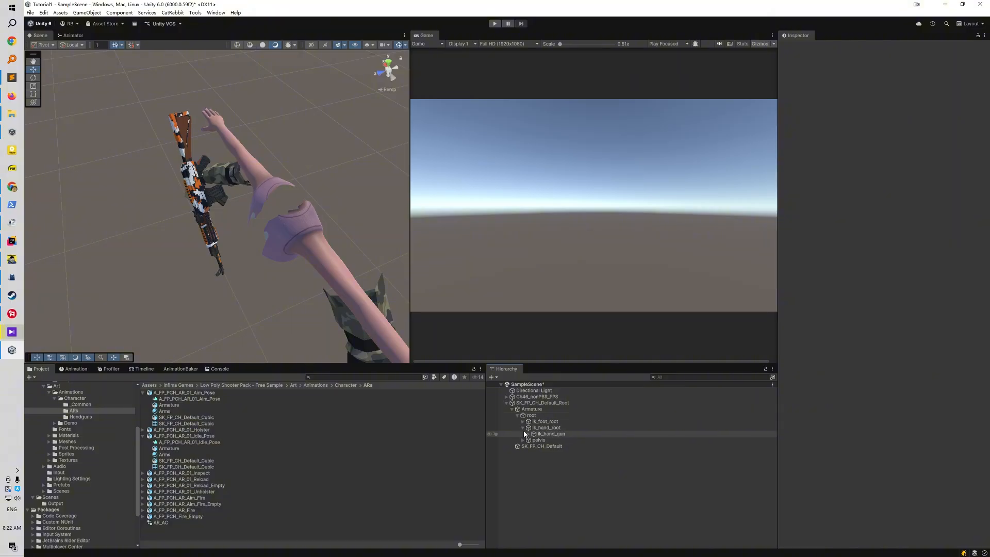
{"action": "left_click", "coordinate": [527, 434]}
{"action": "left_click", "coordinate": [534, 446]}
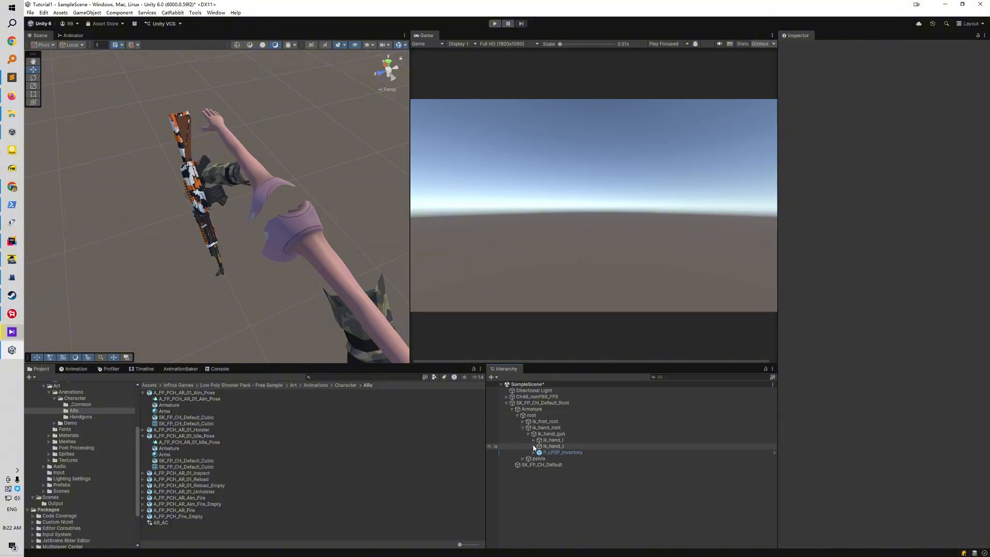
{"action": "left_click", "coordinate": [533, 452]}
{"action": "left_click", "coordinate": [567, 459]}
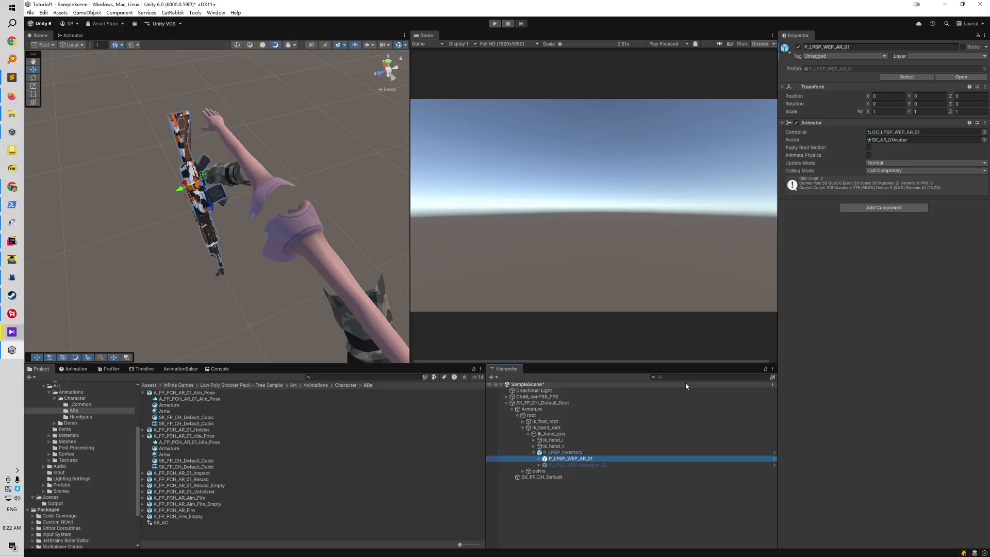
Open the weapon's AC_LPSP_WEP animator controller and locate the model asset that holds the Fire state's clip
{"action": "left_click", "coordinate": [897, 132]}
{"action": "double_click", "coordinate": [169, 392]}
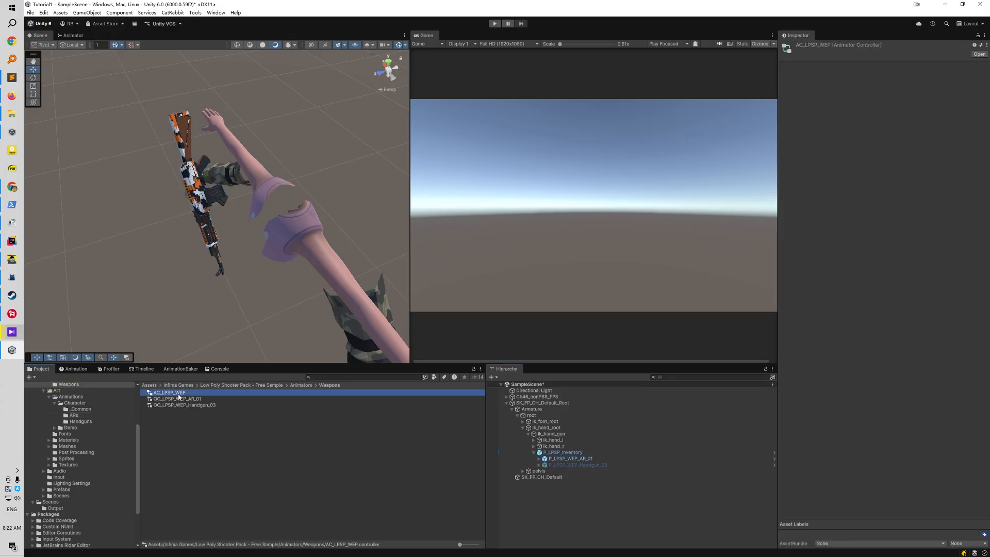
{"action": "double_click", "coordinate": [213, 194]}
{"action": "left_click", "coordinate": [190, 419]}
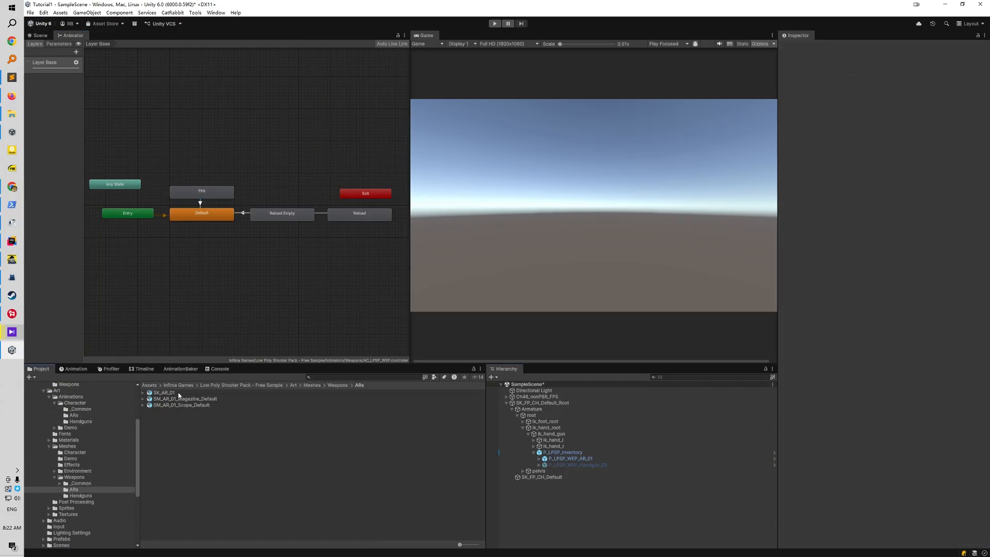
Create an animator controller from the SK_AR_01 FBX and set _Ref_Pose as its layer default state
{"action": "right_click", "coordinate": [179, 393]}
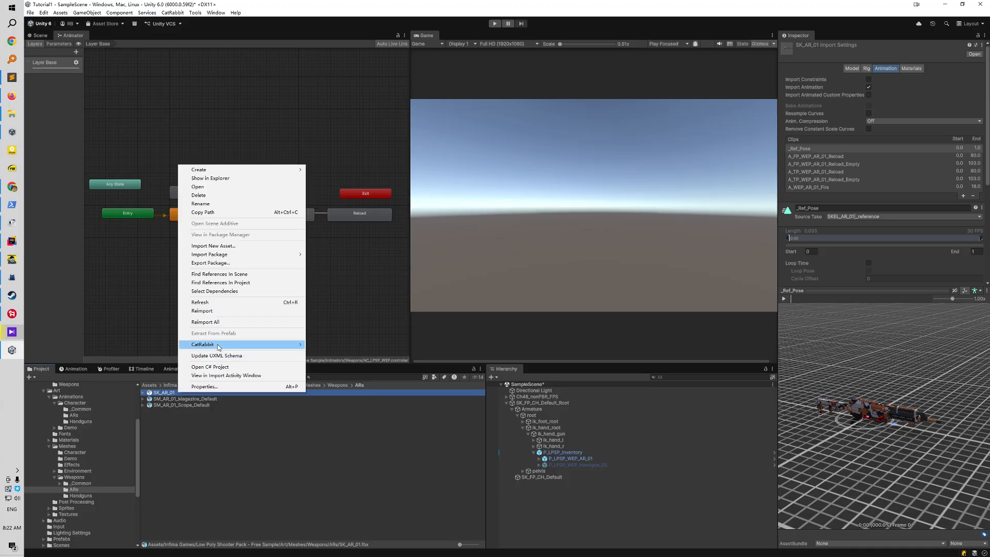
{"action": "mouse_move", "coordinate": [239, 344]}
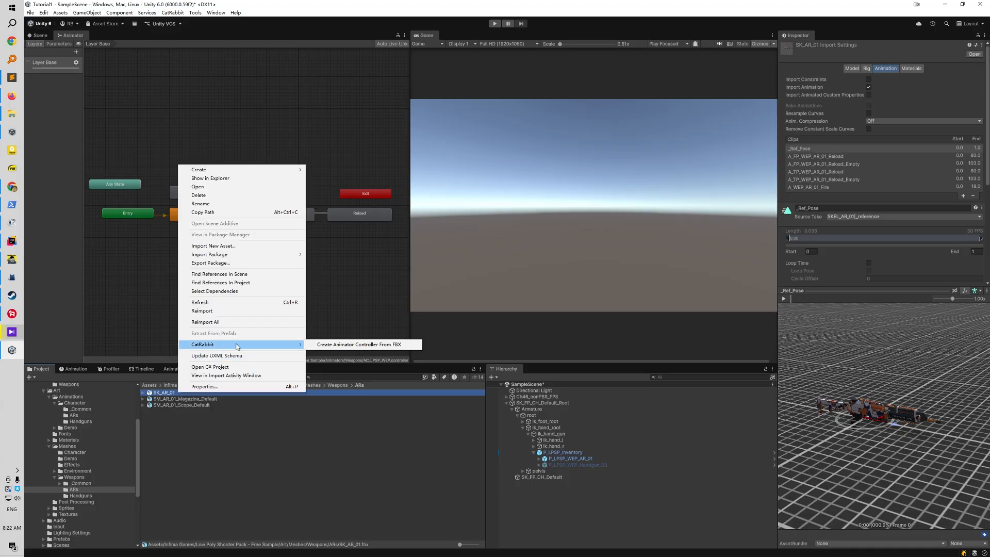
{"action": "left_click", "coordinate": [377, 345]}
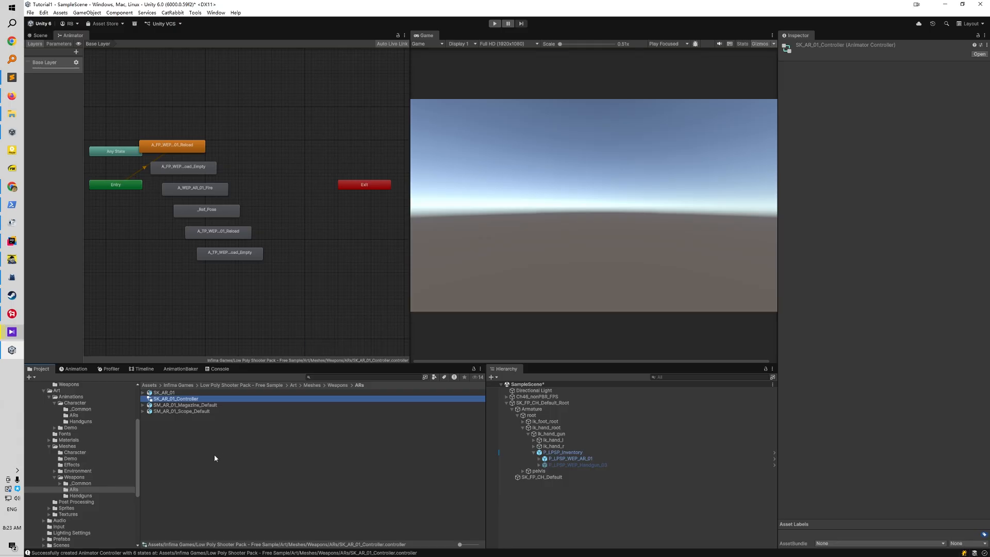
{"action": "scroll", "coordinate": [187, 262], "scroll_direction": "up", "scroll_amount": 2}
{"action": "right_click", "coordinate": [204, 201]}
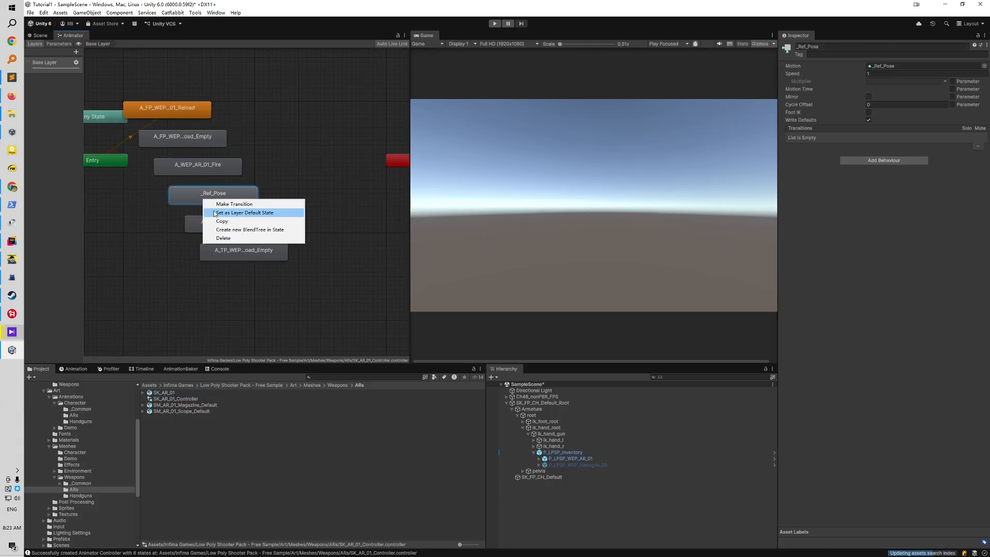
{"action": "left_click", "coordinate": [222, 212]}
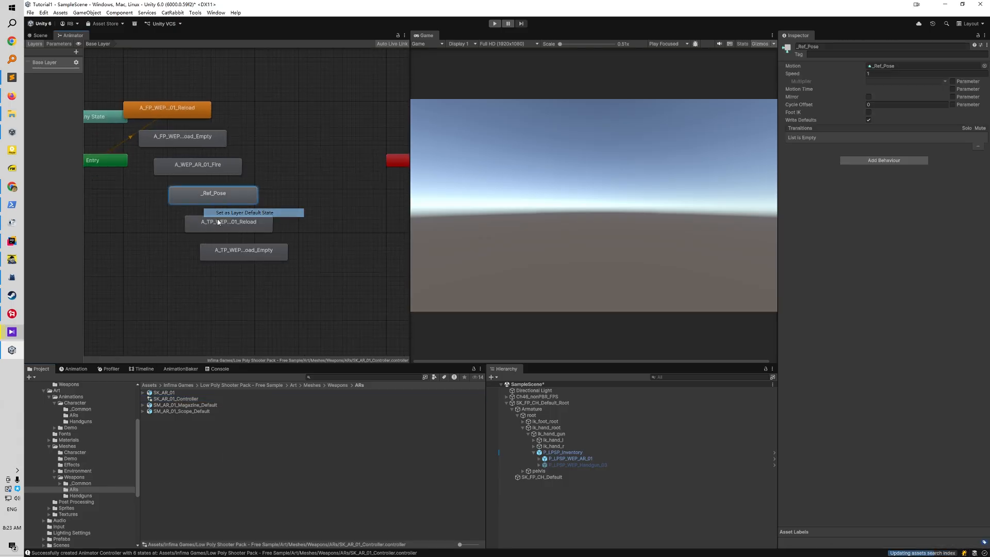
Assign SK_AR_01_Controller to the P_LPSP_WEP_AR_01 weapon's Animator and set its culling mode to Always Animate
{"action": "left_click", "coordinate": [570, 453]}
{"action": "left_click", "coordinate": [562, 459]}
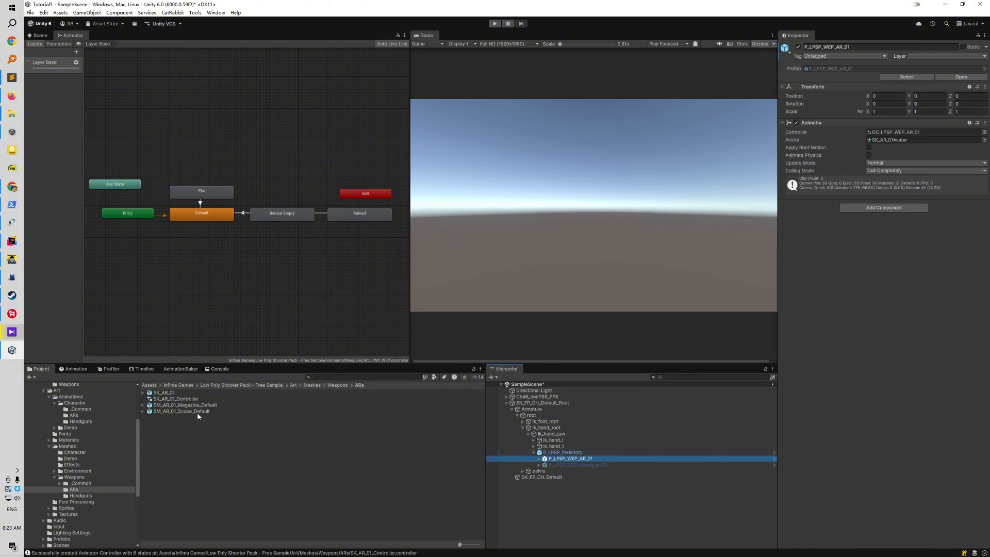
{"action": "left_click_drag", "start_coordinate": [176, 398], "coordinate": [902, 132]}
{"action": "left_click", "coordinate": [888, 171]}
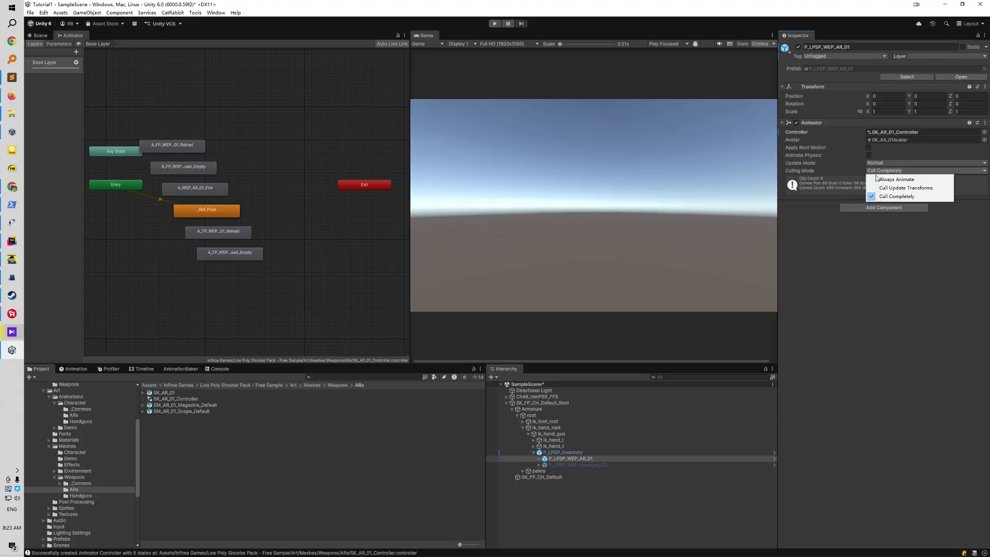
{"action": "left_click", "coordinate": [898, 179]}
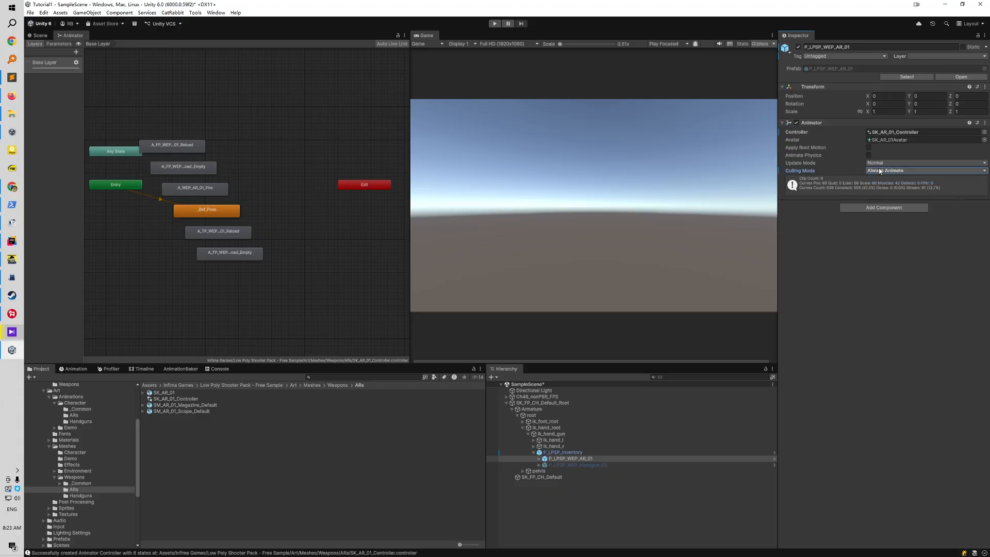
{"action": "left_click", "coordinate": [364, 469]}
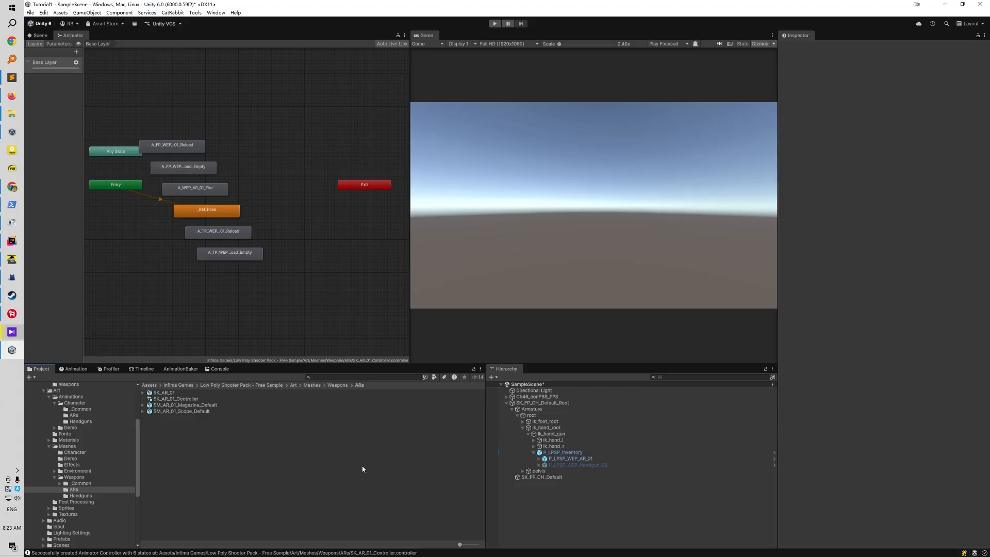
Add the FPS Animation Baker Event Subscriber component to SK_FP_CH_Default_Root
{"action": "left_click", "coordinate": [39, 35]}
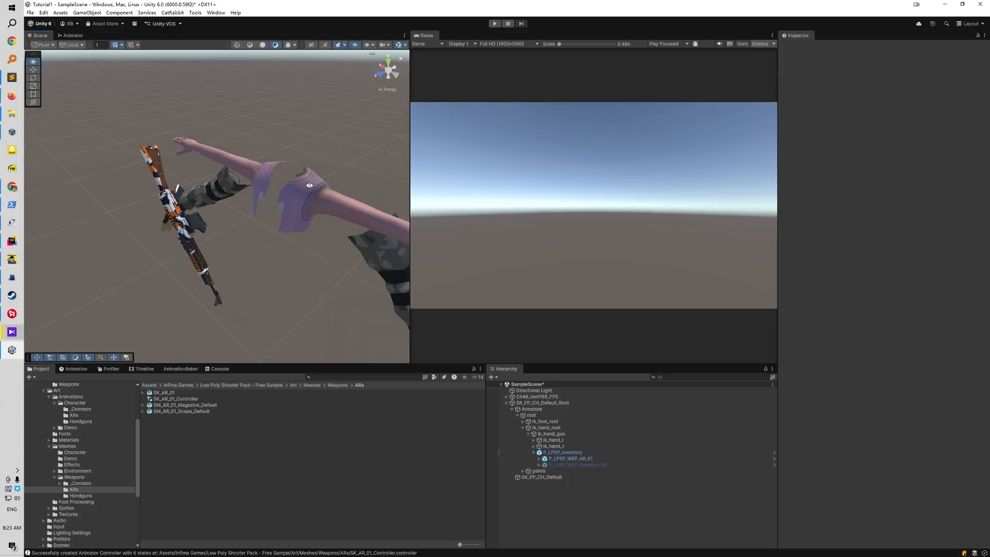
{"action": "left_click", "coordinate": [553, 403]}
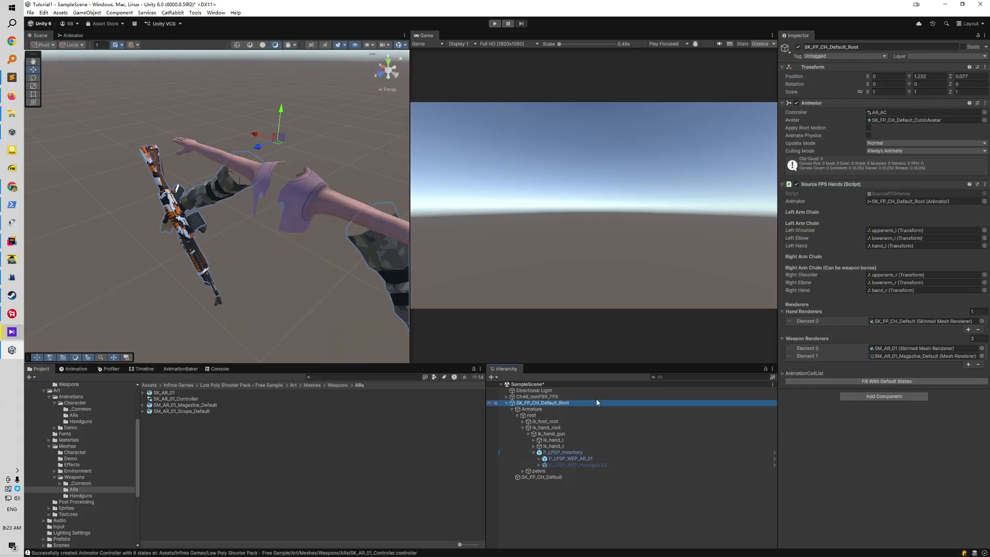
{"action": "left_click", "coordinate": [871, 396]}
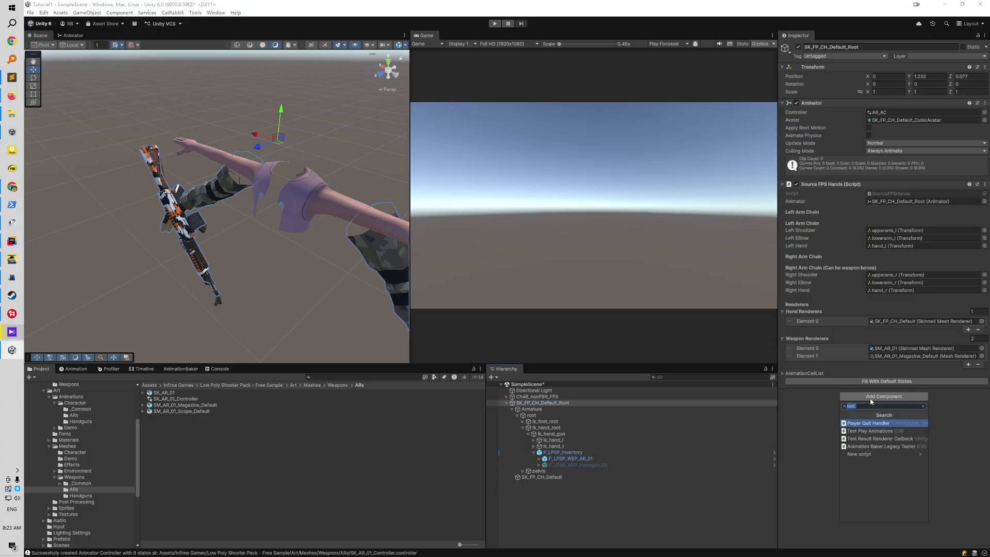
{"action": "type", "text": "fps"}
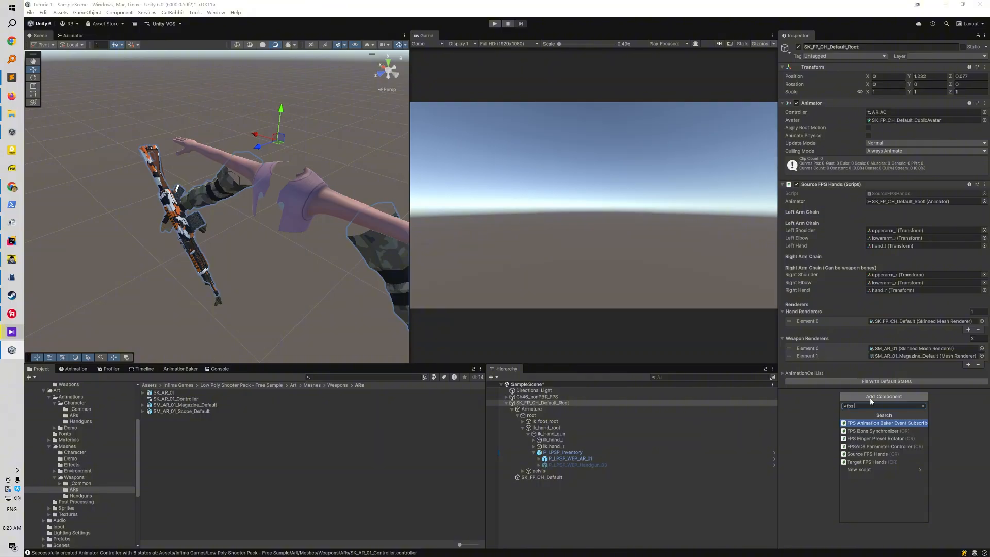
{"action": "key", "text": "Return"}
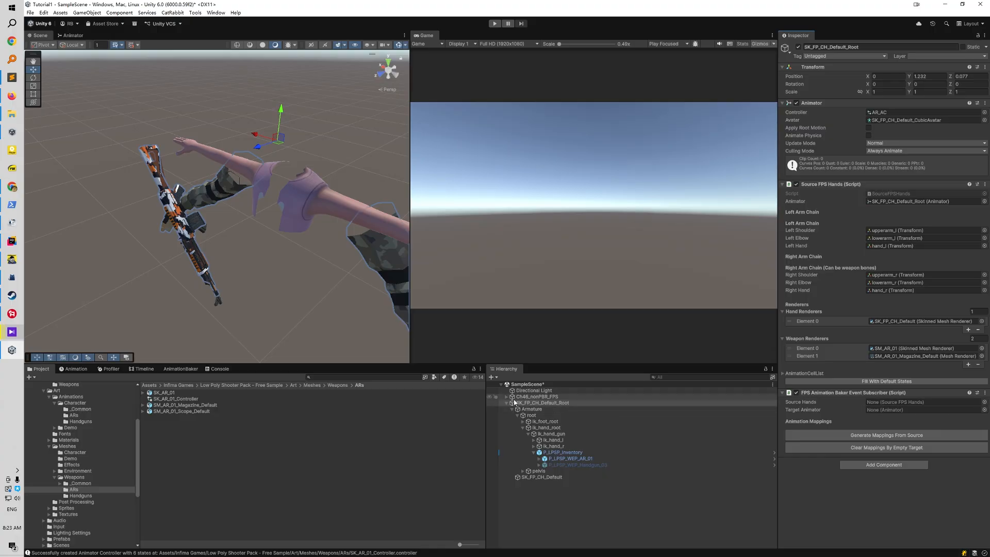
Set SK_FP_CH_Default_Root as Source Hands and P_LPSP_WEP_AR_01 as Target Animator, and generate the animation mappings from the source
{"action": "left_click_drag", "start_coordinate": [546, 403], "coordinate": [904, 402]}
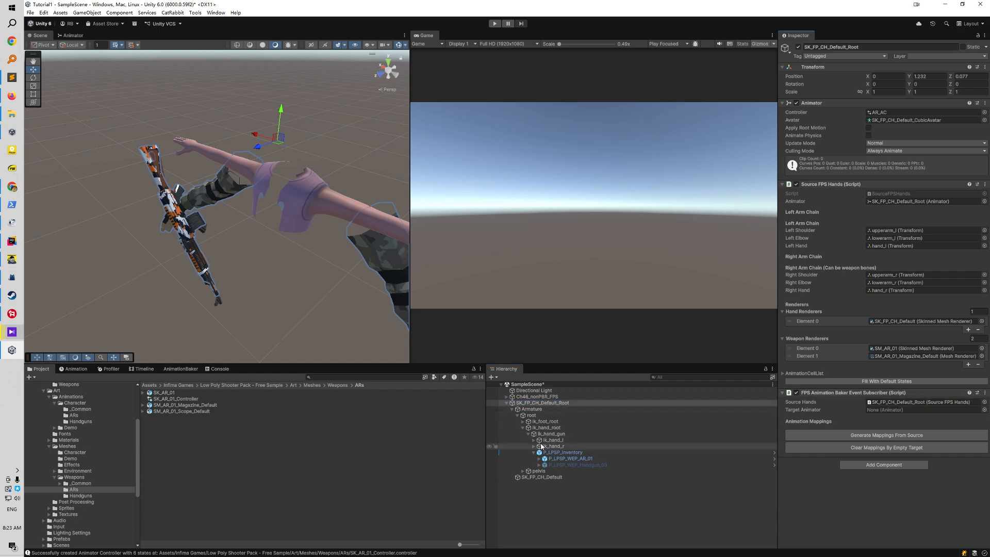
{"action": "left_click_drag", "start_coordinate": [558, 460], "coordinate": [908, 413]}
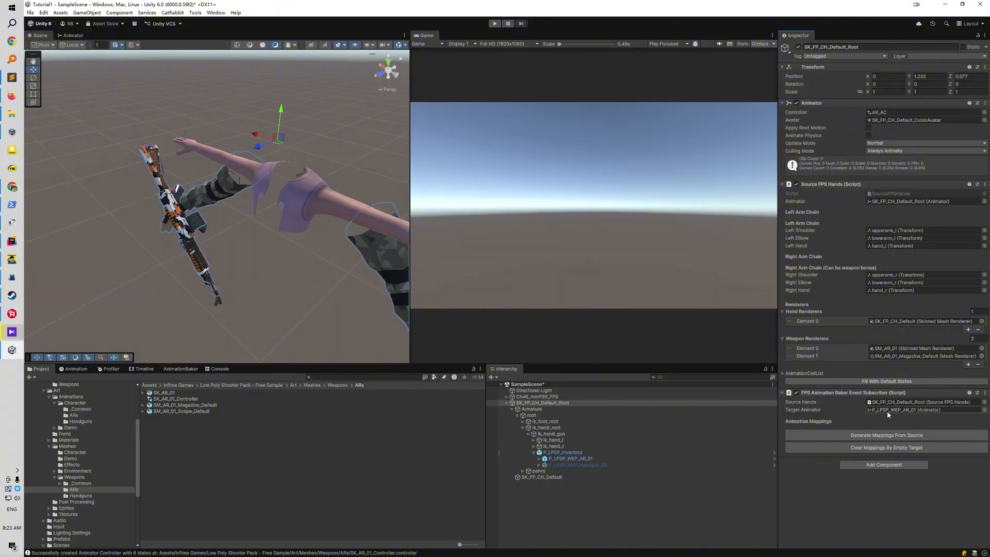
{"action": "left_click", "coordinate": [841, 435]}
Map the source A_FP_PCH_AR_01_Reload to A_FP_WEP_AR_01_Reload and A_FP_PCH_AR_01_Reload_Empty to A_FP_WEP_AR_01_Reload_Empty
{"action": "scroll", "coordinate": [846, 401], "scroll_direction": "down", "scroll_amount": 5}
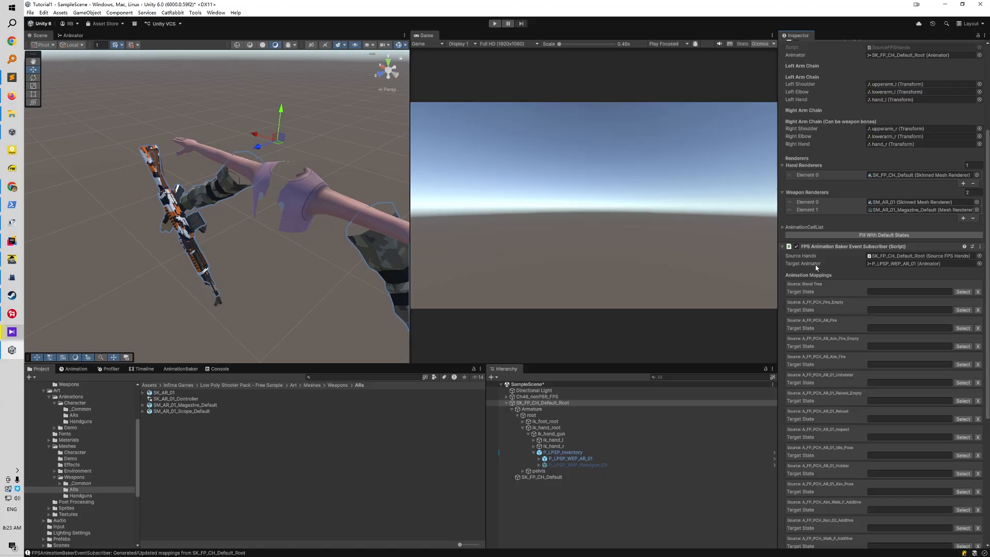
{"action": "scroll", "coordinate": [865, 309], "scroll_direction": "down", "scroll_amount": 4}
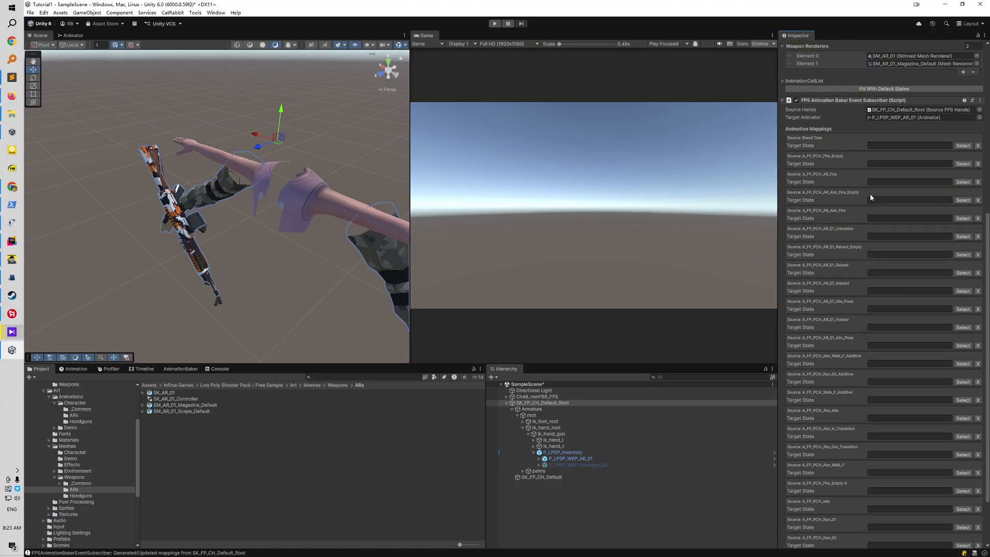
{"action": "scroll", "coordinate": [877, 206], "scroll_direction": "down", "scroll_amount": 1}
{"action": "left_click", "coordinate": [960, 252]}
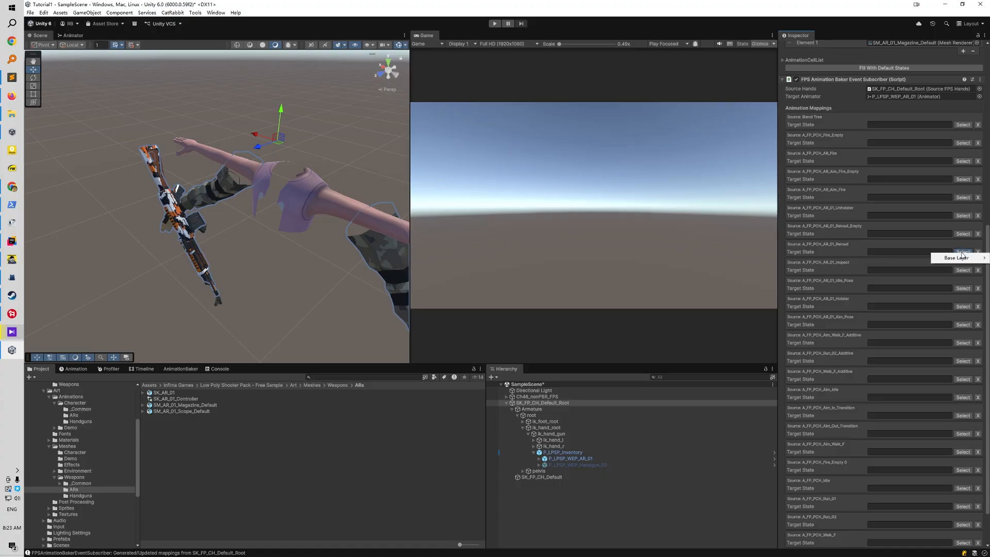
{"action": "mouse_move", "coordinate": [959, 257]}
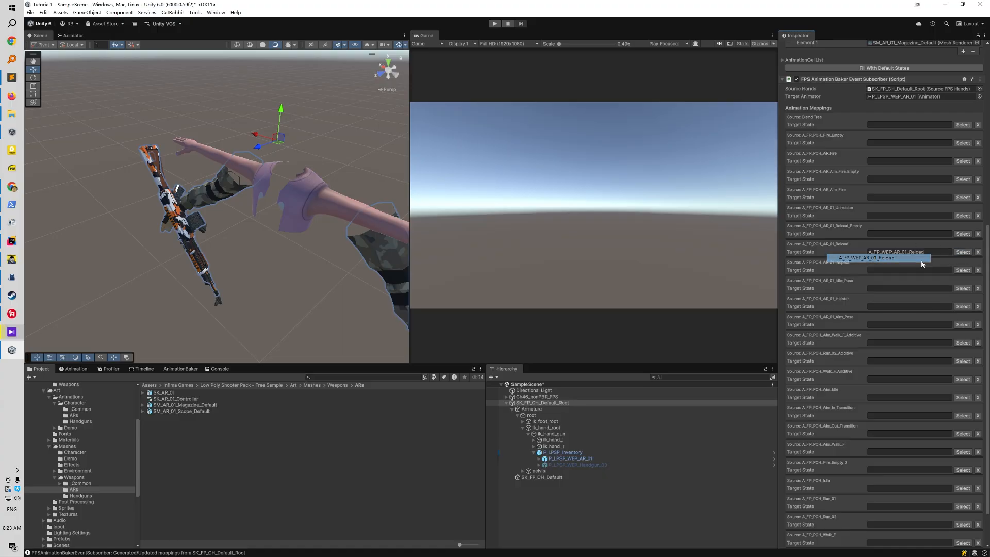
{"action": "left_click", "coordinate": [908, 258]}
{"action": "left_click", "coordinate": [963, 234]}
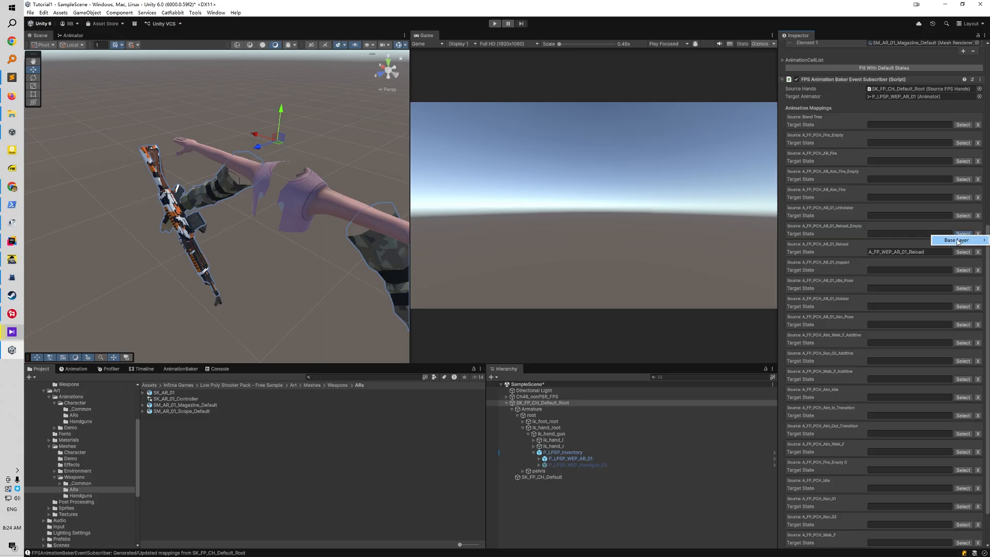
{"action": "mouse_move", "coordinate": [954, 239]}
{"action": "left_click", "coordinate": [900, 248]}
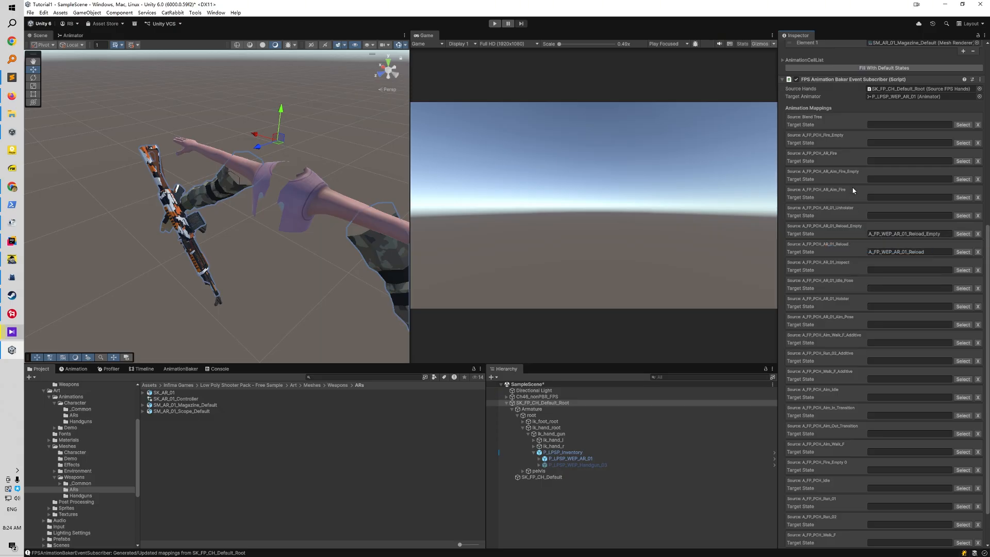
Map the sources A_FP_PCH_AR_Aim_Fire and A_FP_PCH_AR_Fire to A_WEP_AR_01_Fire, and clear all mappings with an empty target
{"action": "left_click", "coordinate": [963, 197]}
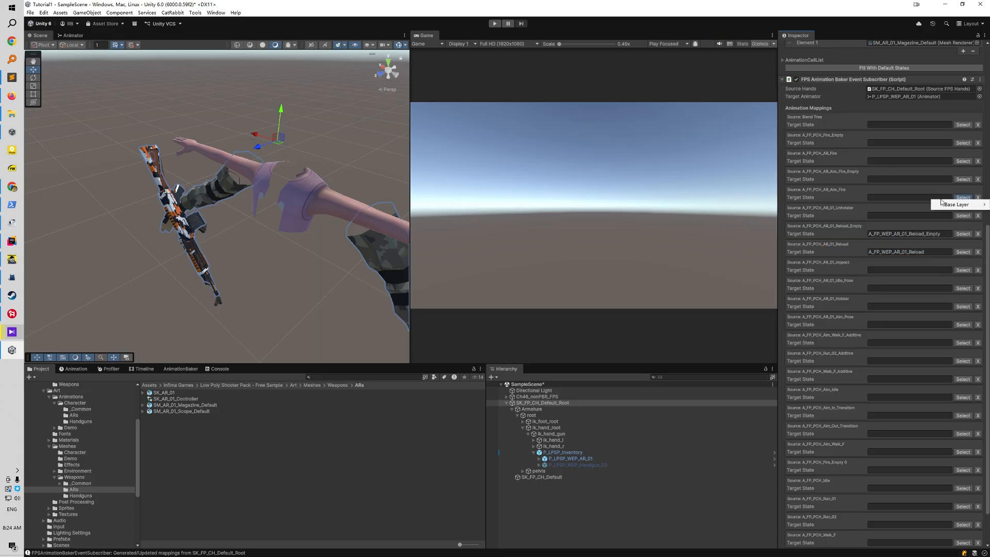
{"action": "mouse_move", "coordinate": [942, 205]}
{"action": "left_click", "coordinate": [877, 221]}
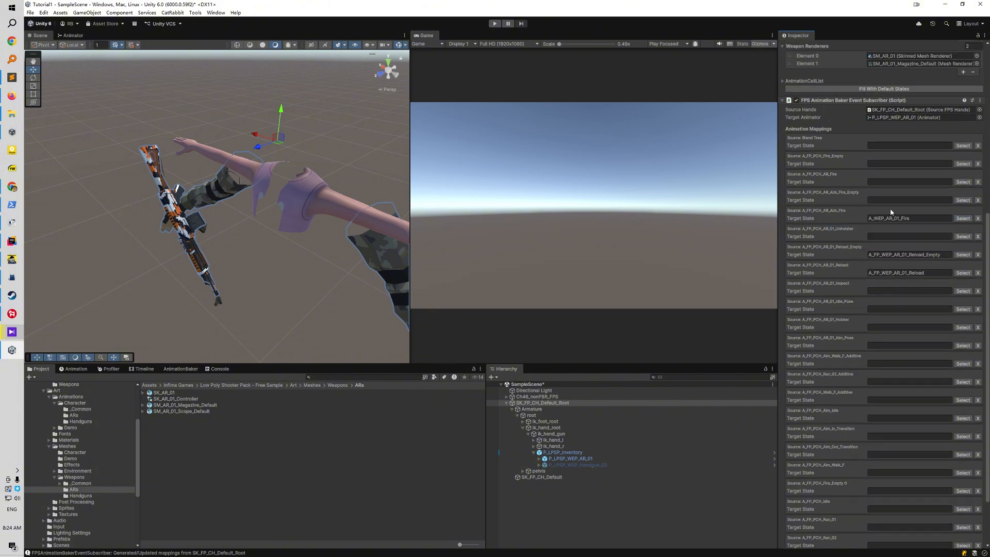
{"action": "left_click", "coordinate": [963, 181]}
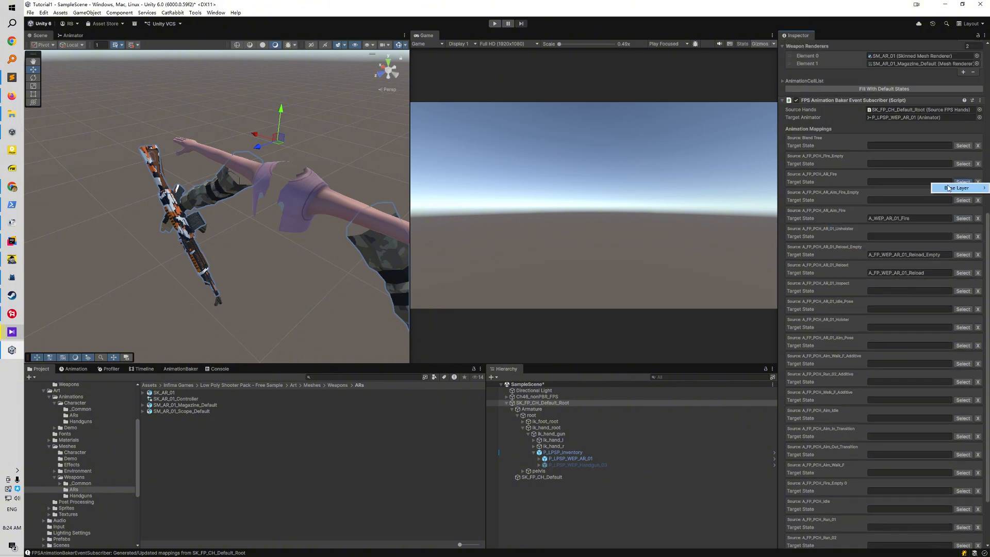
{"action": "mouse_move", "coordinate": [930, 191]}
{"action": "left_click", "coordinate": [877, 205]}
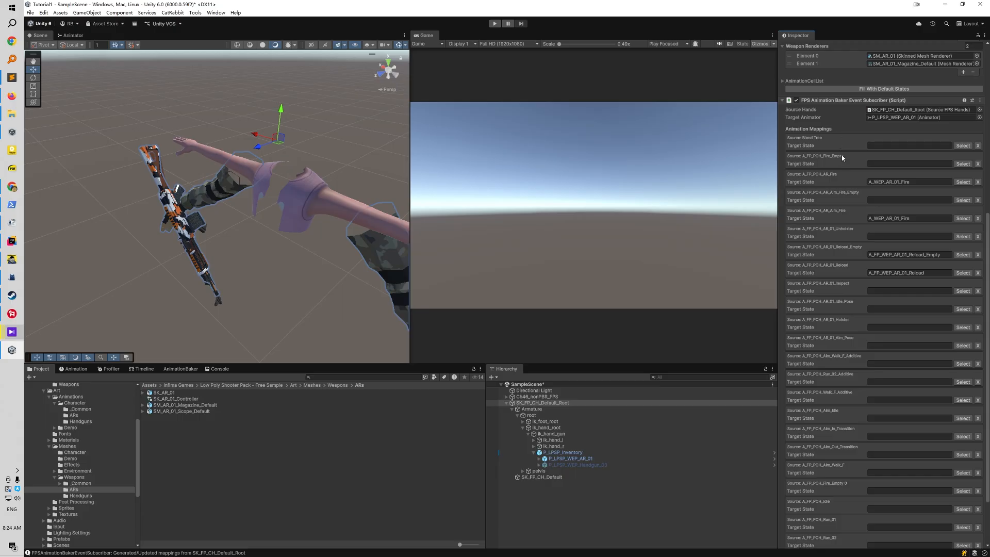
{"action": "scroll", "coordinate": [861, 278], "scroll_direction": "down", "scroll_amount": 3}
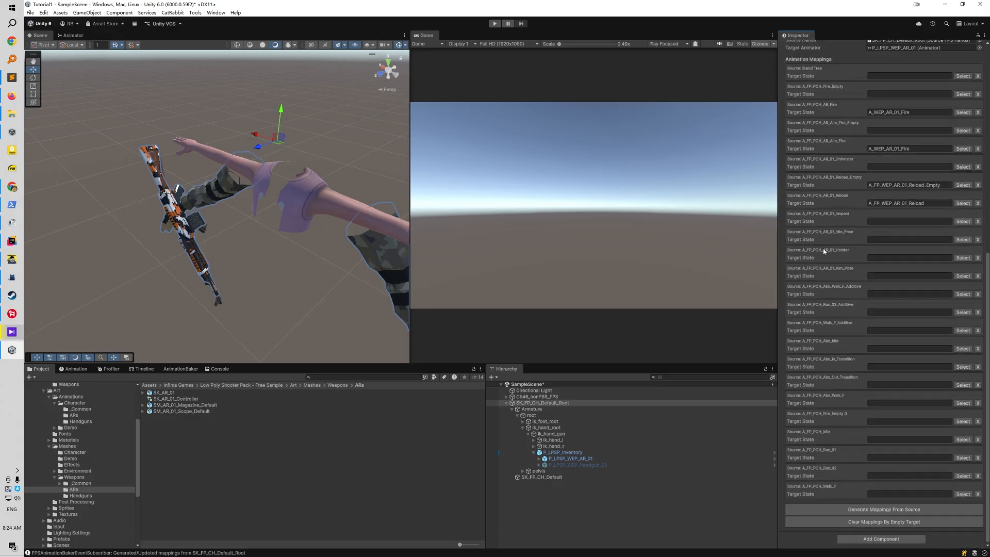
{"action": "left_click", "coordinate": [886, 522]}
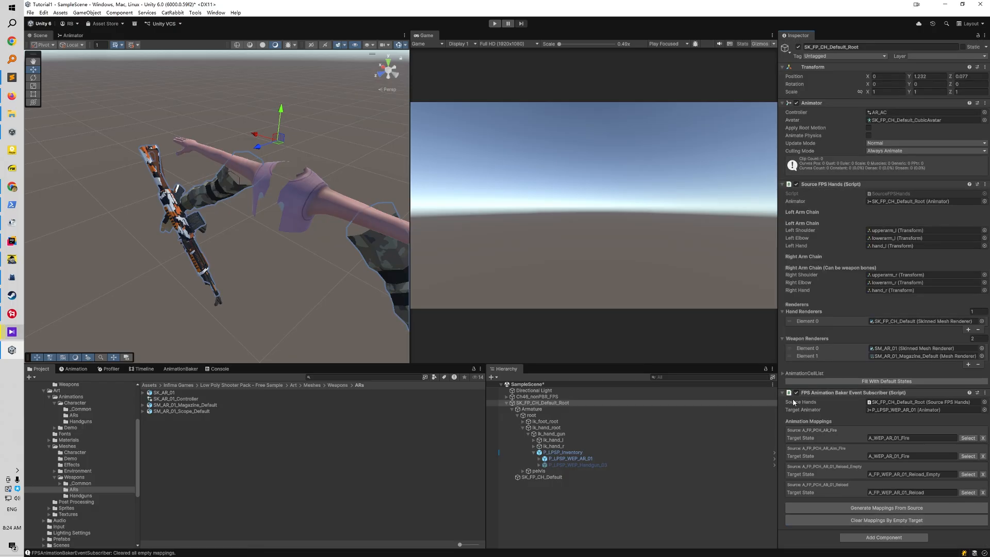
Add the FPSADS Parameter Controller component to SK_FP_CH_Default_Root
{"action": "left_click", "coordinate": [872, 538]}
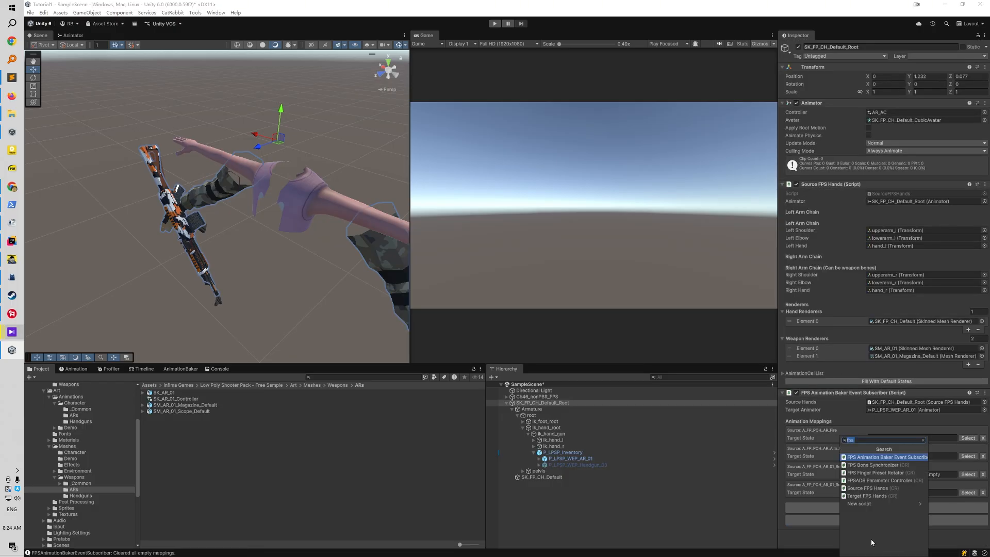
{"action": "type", "text": "fps ad"}
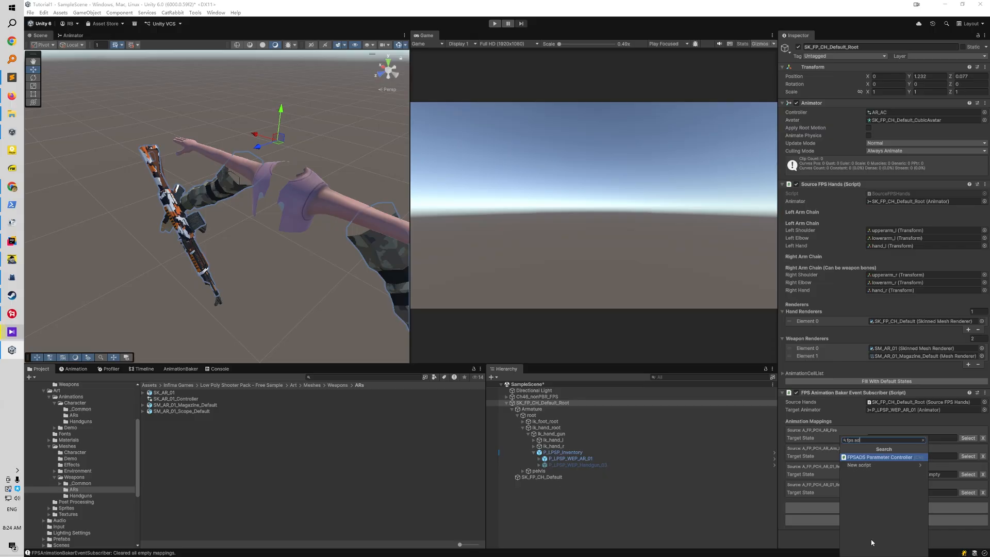
{"action": "key", "text": "Return"}
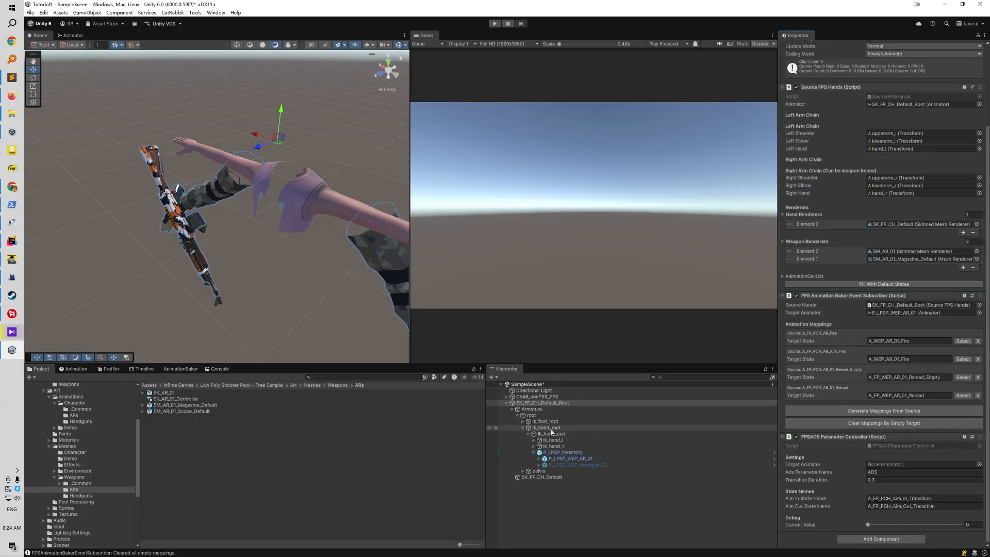
Assign SK_FP_CH_Default_Root as the FPSADS Parameter Controller's Target Animator and save the scene
{"action": "left_click", "coordinate": [532, 405]}
{"action": "left_click_drag", "start_coordinate": [532, 405], "coordinate": [906, 467]}
{"action": "left_click", "coordinate": [552, 504]}
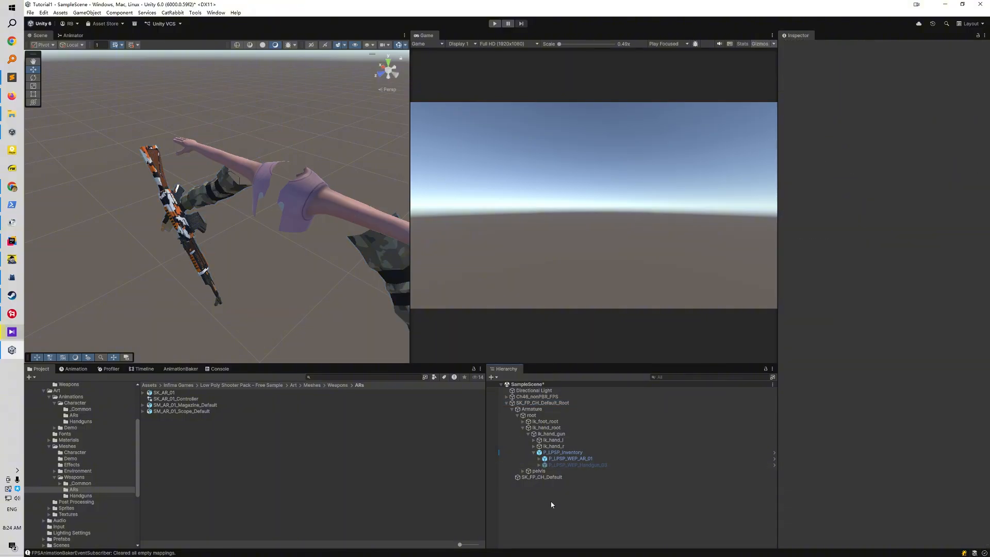
{"action": "key", "text": "ctrl+s"}
Create an empty child object named LeftIK under SK_FP_CH_Default_Root
{"action": "left_click", "coordinate": [537, 405]}
{"action": "left_click", "coordinate": [547, 528]}
{"action": "right_click", "coordinate": [558, 403]}
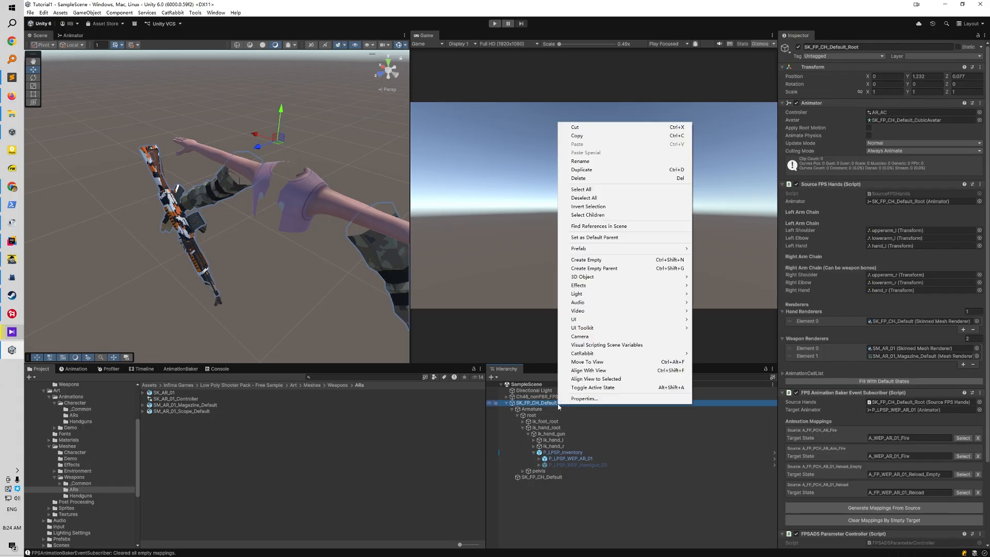
{"action": "left_click", "coordinate": [586, 260]}
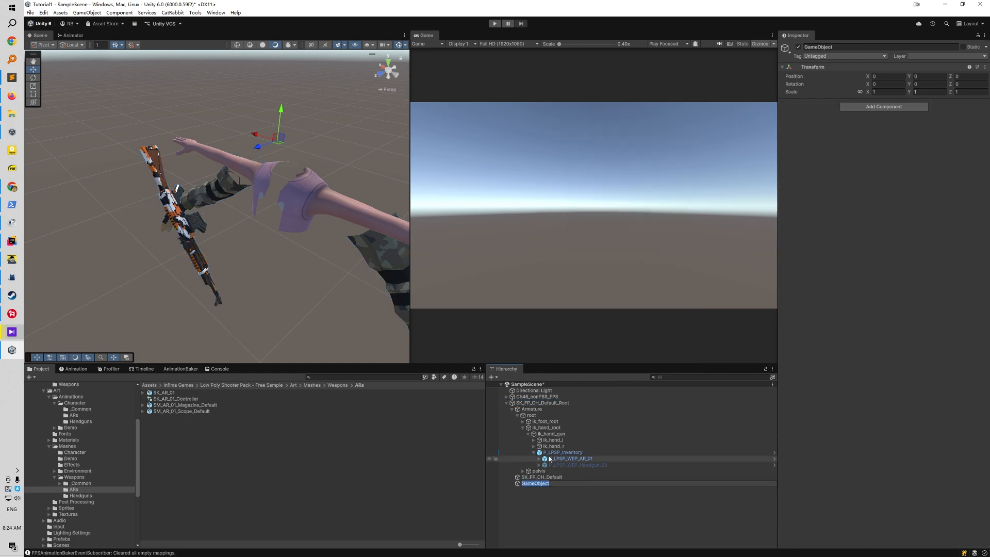
{"action": "type", "text": "LeftIK"}
{"action": "key", "text": "Return"}
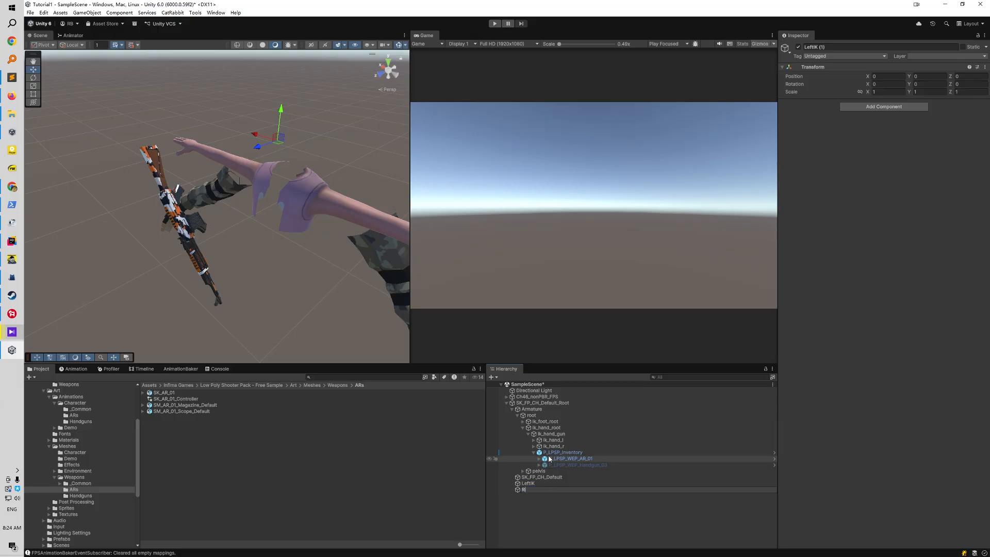
Rename the duplicate of LeftIK to RightIK, and add the Simple Two Bone IK component to both LeftIK and RightIK
{"action": "key", "text": "Return"}
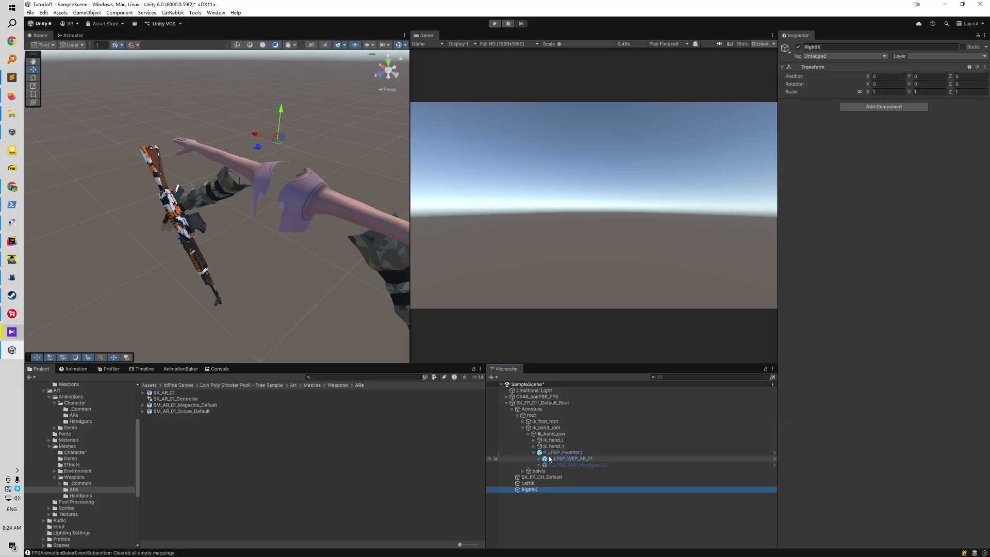
{"action": "left_click", "coordinate": [537, 483], "text": "ctrl"}
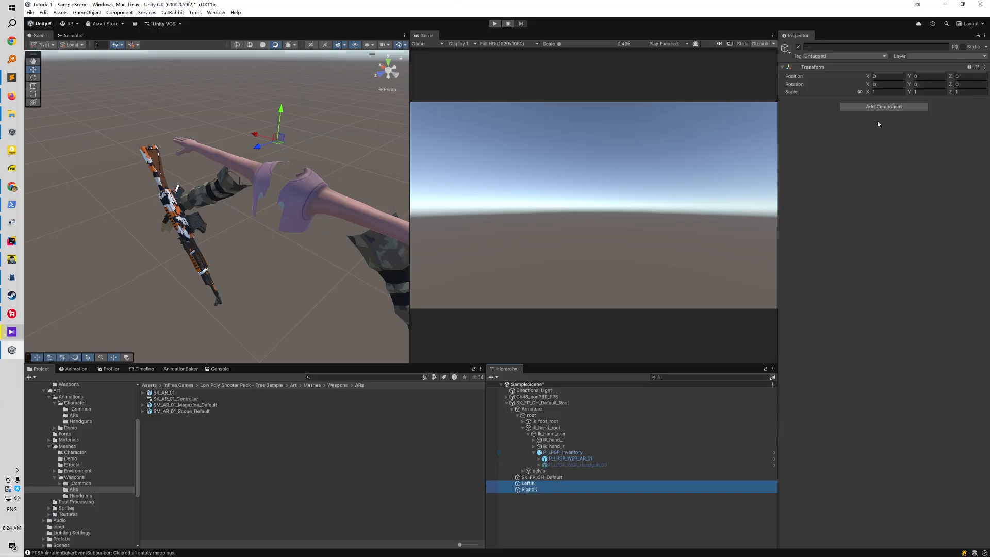
{"action": "left_click", "coordinate": [876, 107]}
{"action": "type", "text": "simpg"}
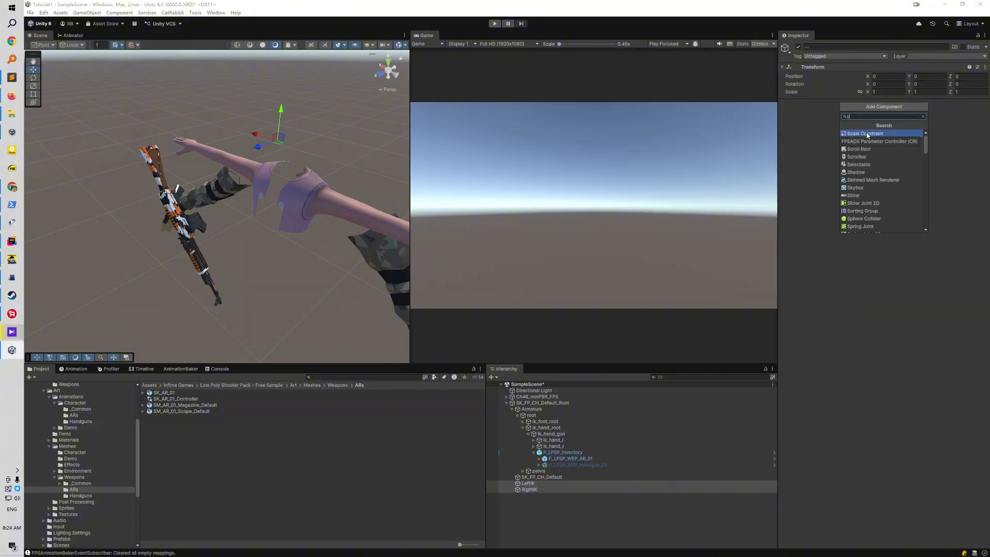
{"action": "left_click", "coordinate": [868, 133]}
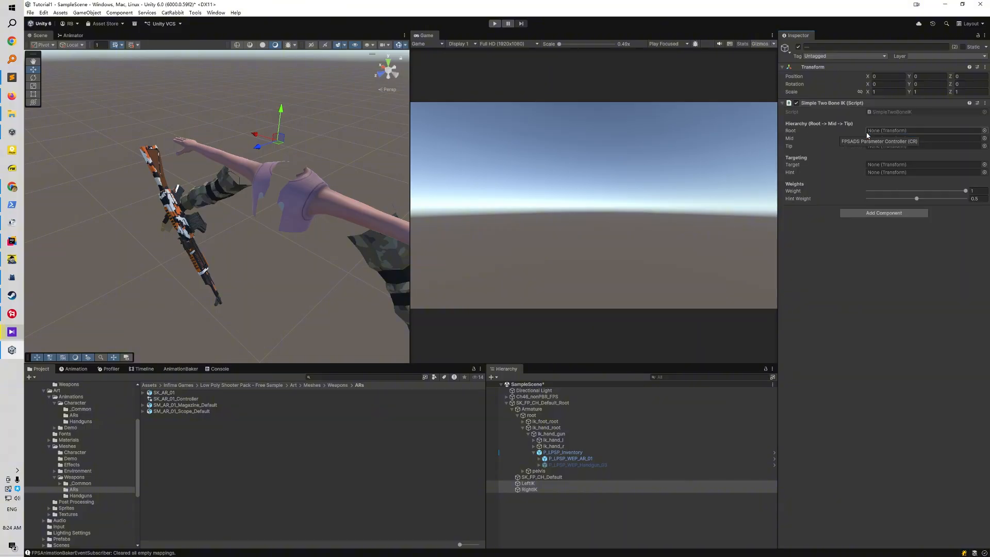
Assign LeftIK's bone hierarchy with upperarm_l as Root, lowerarm_l as Mid and hand_l as Tip
{"action": "left_click", "coordinate": [535, 483]}
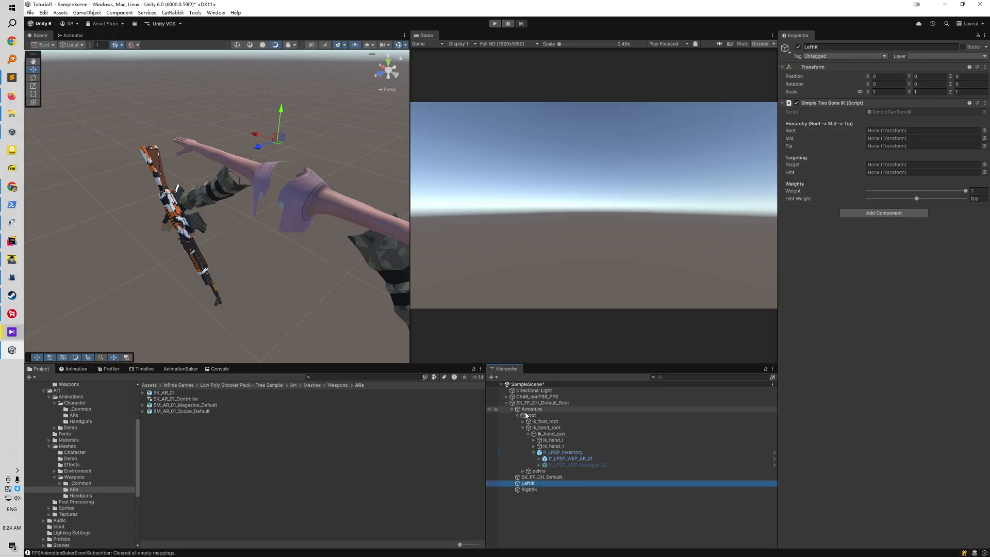
{"action": "left_click", "coordinate": [523, 471]}
{"action": "left_click", "coordinate": [528, 477]}
{"action": "left_click", "coordinate": [534, 484]}
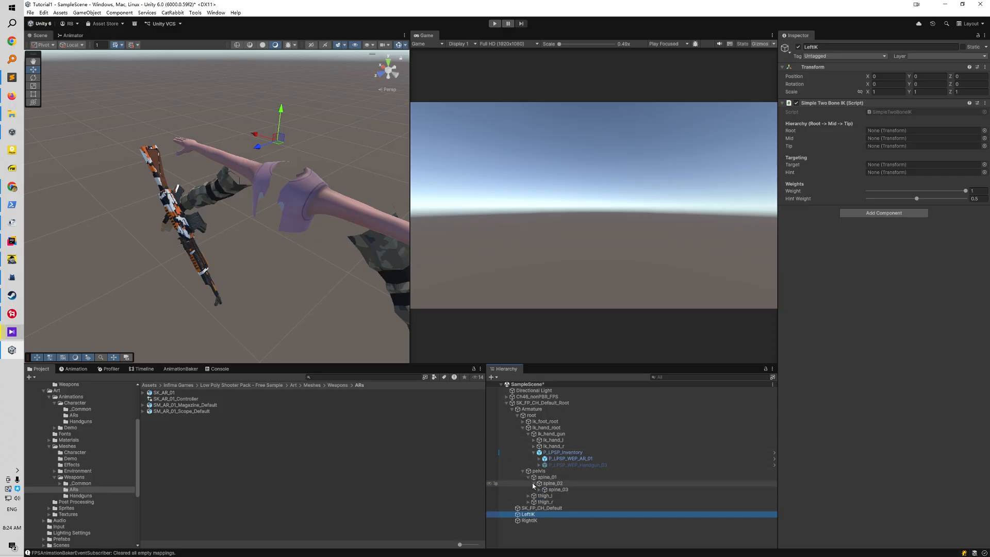
{"action": "left_click", "coordinate": [539, 490]}
{"action": "left_click", "coordinate": [545, 496]}
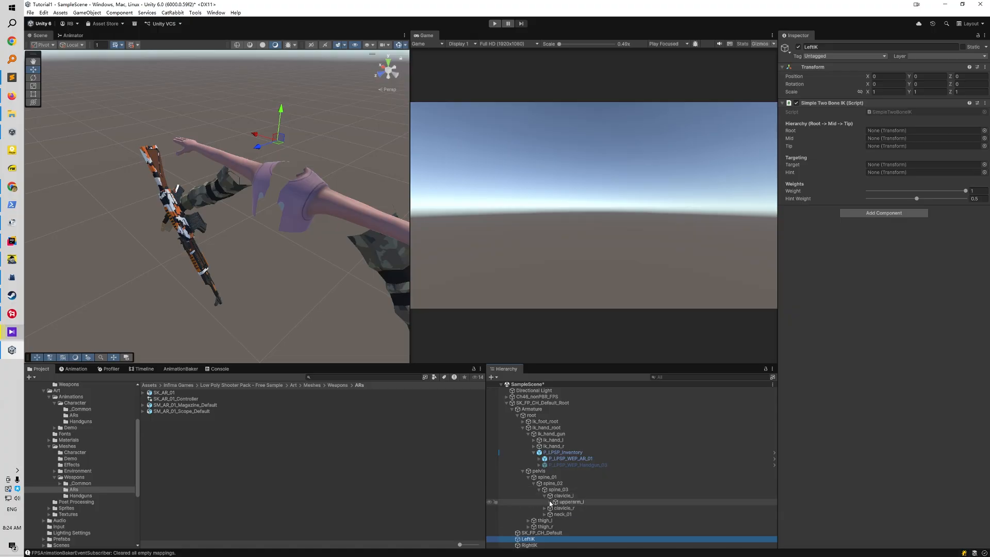
{"action": "left_click", "coordinate": [550, 502]}
{"action": "left_click", "coordinate": [556, 508]}
{"action": "left_click_drag", "start_coordinate": [577, 515], "coordinate": [882, 146]}
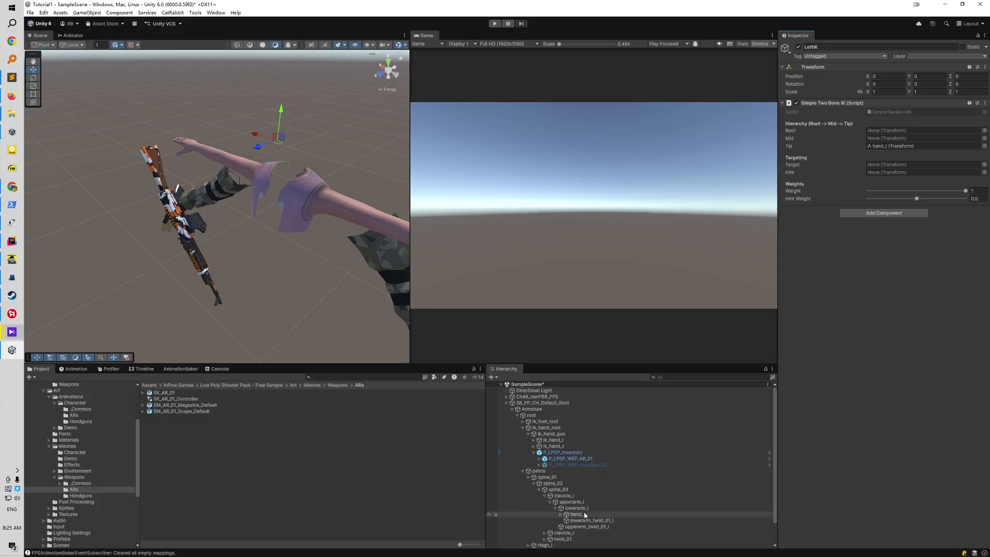
{"action": "left_click_drag", "start_coordinate": [816, 252], "coordinate": [887, 139]}
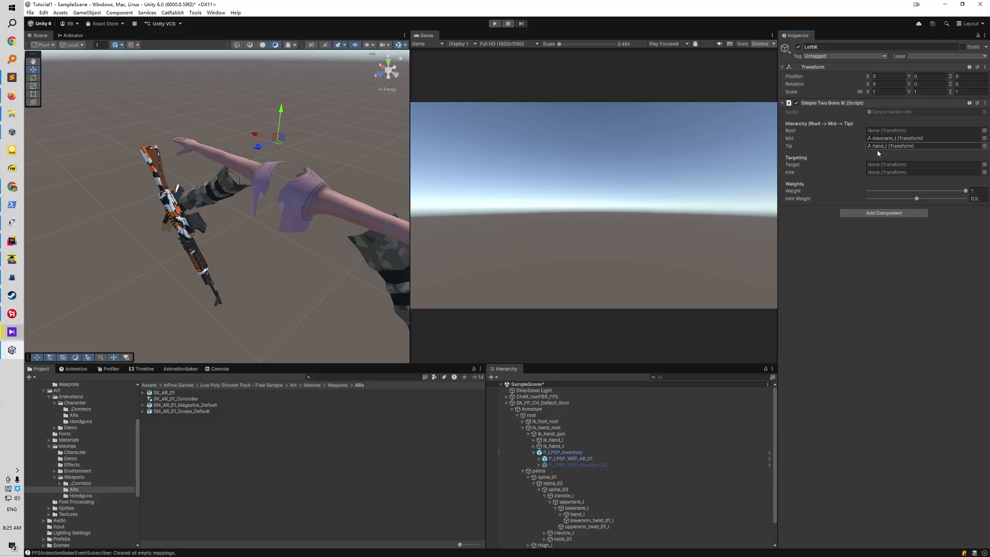
{"action": "scroll", "coordinate": [570, 484], "scroll_direction": "down", "scroll_amount": 2}
{"action": "left_click_drag", "start_coordinate": [568, 481], "coordinate": [887, 131]}
Assign RightIK's bone hierarchy with upperarm_r as Root, lowerarm_r as Mid and hand_r as Tip
{"action": "scroll", "coordinate": [541, 533], "scroll_direction": "down", "scroll_amount": 1}
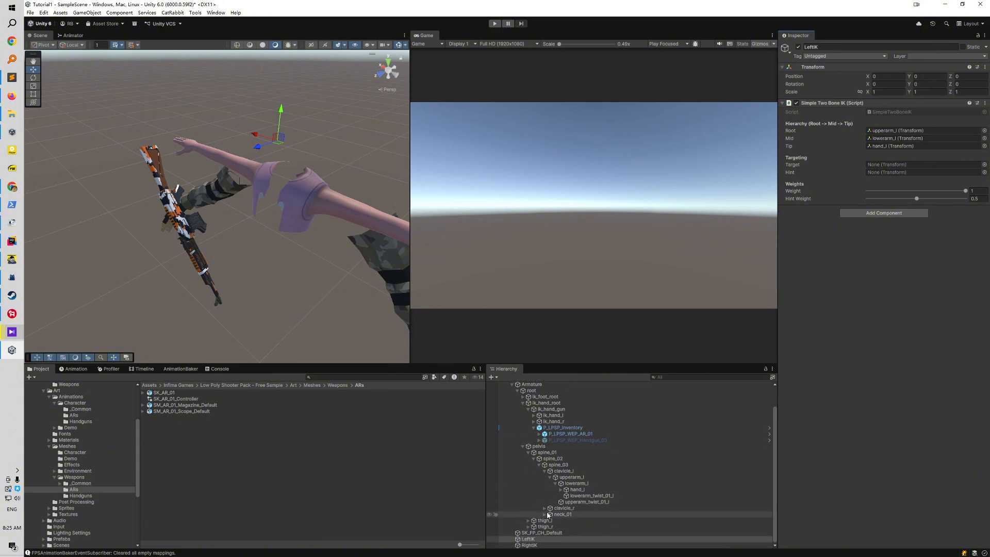
{"action": "left_click", "coordinate": [546, 509]}
{"action": "left_click", "coordinate": [550, 514]}
{"action": "scroll", "coordinate": [549, 519], "scroll_direction": "down", "scroll_amount": 2}
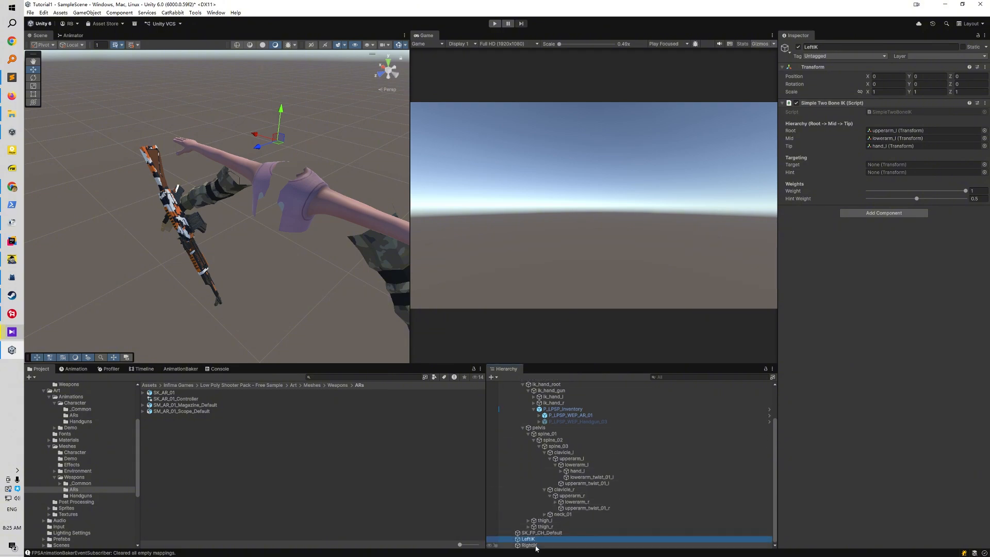
{"action": "left_click", "coordinate": [529, 545]}
{"action": "left_click", "coordinate": [555, 503]}
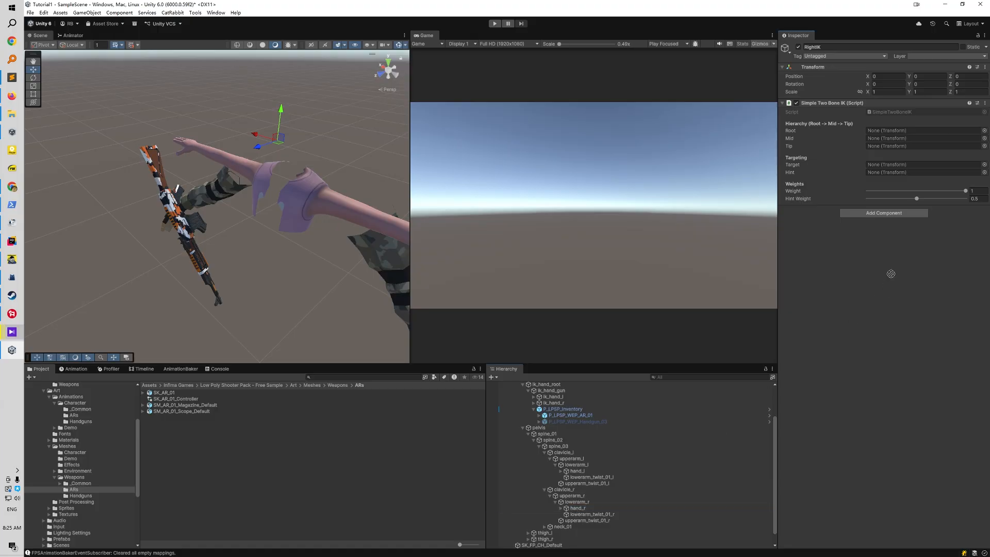
{"action": "left_click_drag", "start_coordinate": [888, 147], "coordinate": [889, 147]}
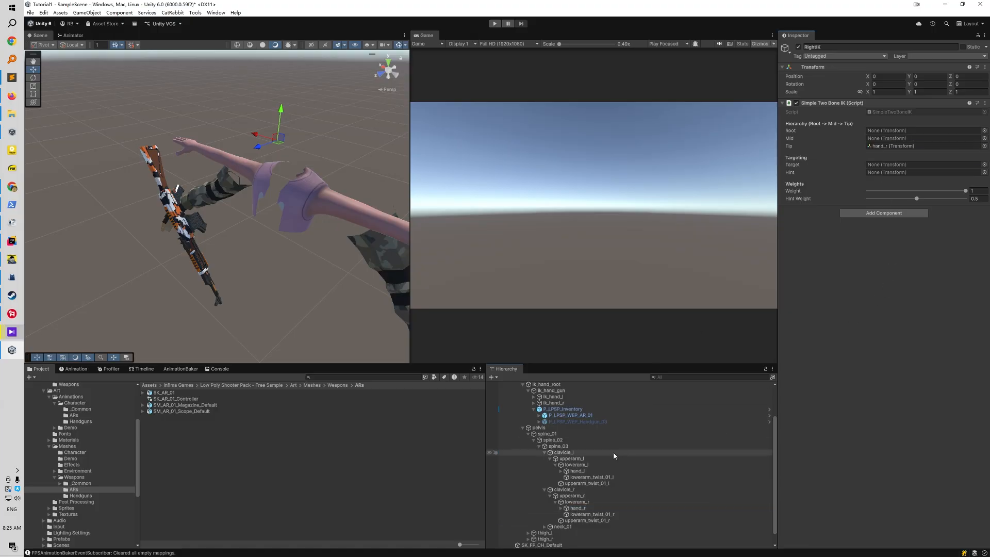
{"action": "left_click_drag", "start_coordinate": [578, 503], "coordinate": [880, 139]}
{"action": "scroll", "coordinate": [567, 487], "scroll_direction": "down", "scroll_amount": 1}
{"action": "left_click_drag", "start_coordinate": [567, 487], "coordinate": [886, 133]}
Assign Effector Hand Right, the child of ik_hand_r, as the Target of RightIK
{"action": "scroll", "coordinate": [567, 464], "scroll_direction": "down", "scroll_amount": 1}
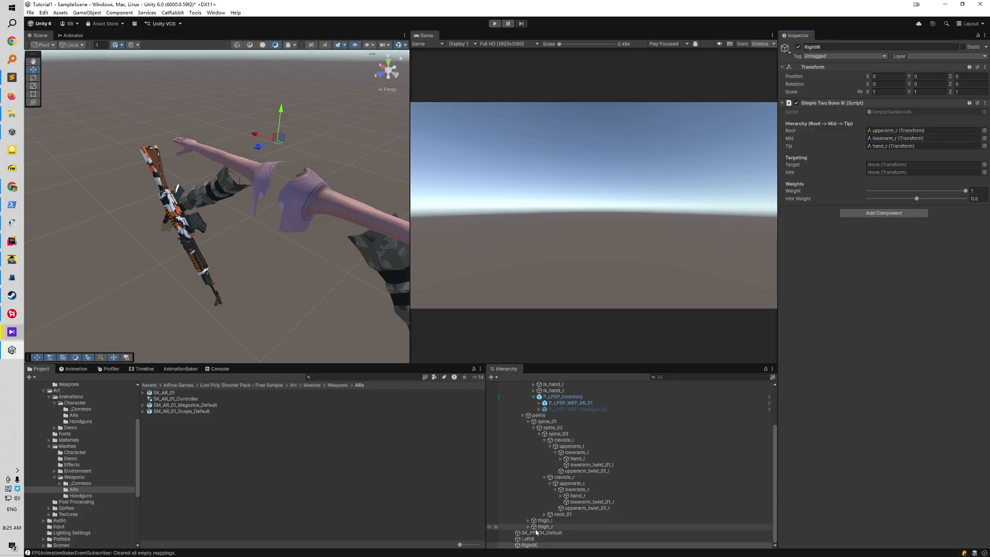
{"action": "scroll", "coordinate": [537, 452], "scroll_direction": "up", "scroll_amount": 4}
{"action": "left_click", "coordinate": [534, 437]}
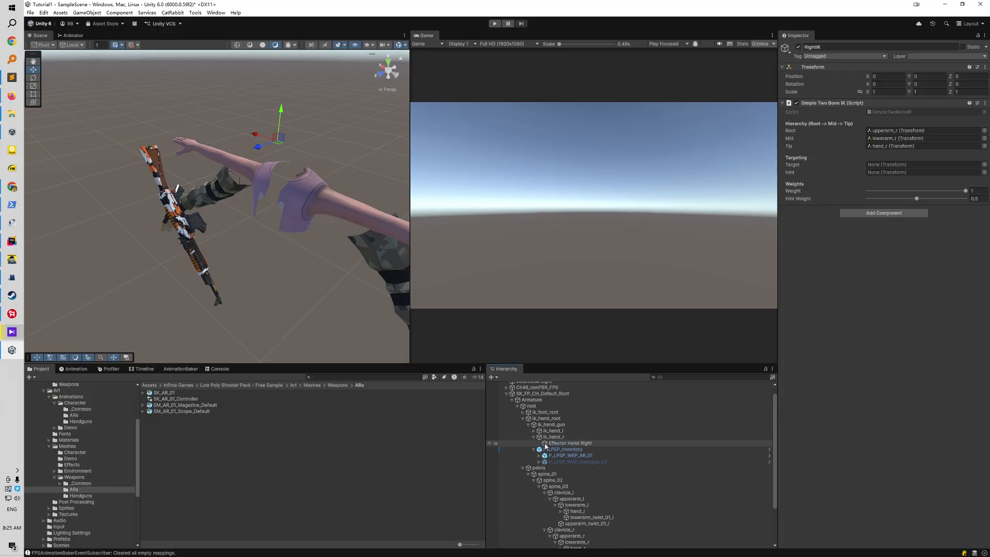
{"action": "left_click_drag", "start_coordinate": [557, 444], "coordinate": [852, 205]}
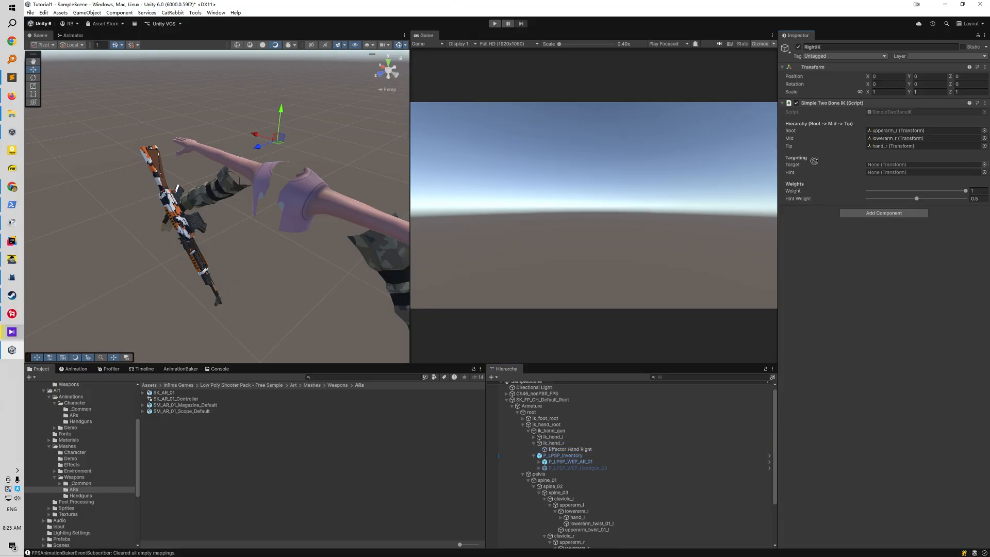
{"action": "left_click_drag", "start_coordinate": [814, 160], "coordinate": [887, 165]}
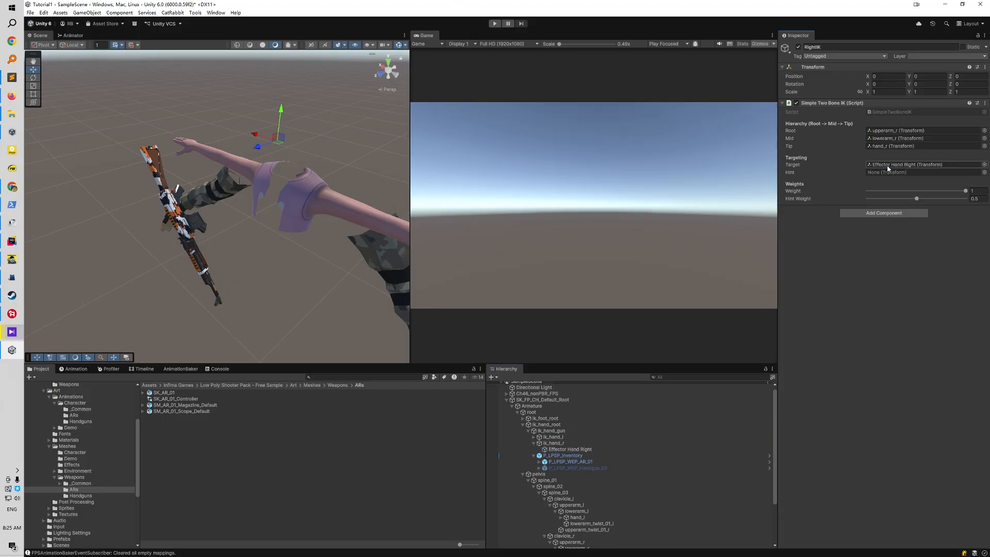
Assign Effector Hand Left, the child of ik_hand_l, as the Target of LeftIK
{"action": "left_click", "coordinate": [534, 437]}
{"action": "scroll", "coordinate": [544, 472], "scroll_direction": "down", "scroll_amount": 3}
{"action": "left_click", "coordinate": [549, 539]}
{"action": "scroll", "coordinate": [571, 446], "scroll_direction": "up", "scroll_amount": 1}
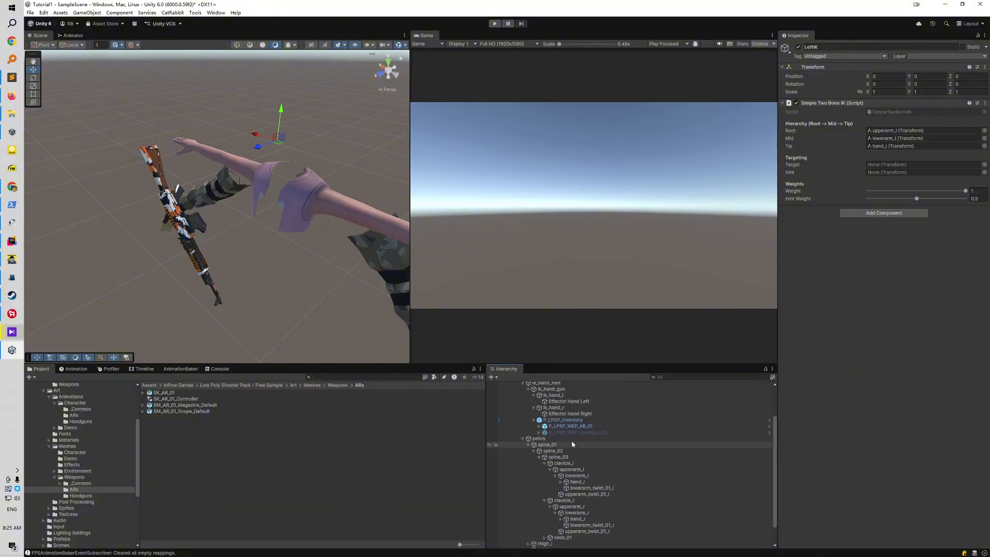
{"action": "left_click_drag", "start_coordinate": [570, 402], "coordinate": [883, 163]}
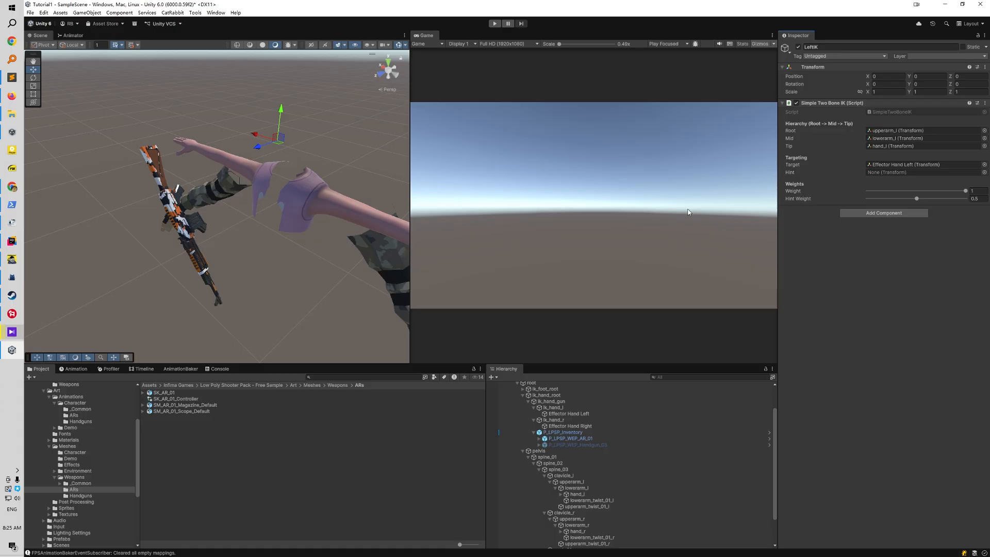
{"action": "scroll", "coordinate": [567, 439], "scroll_direction": "up", "scroll_amount": 2}
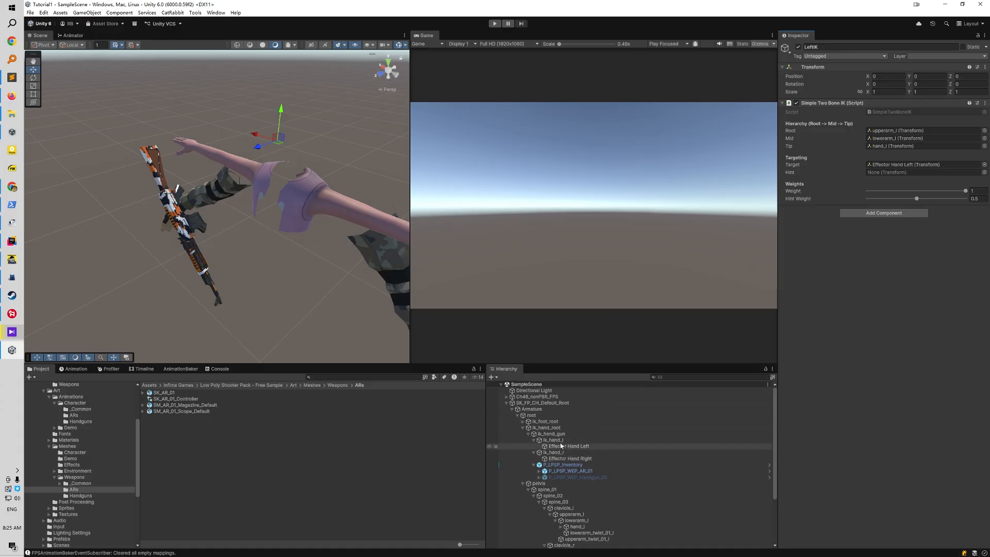
{"action": "left_click", "coordinate": [567, 403]}
{"action": "scroll", "coordinate": [625, 464], "scroll_direction": "down", "scroll_amount": 3}
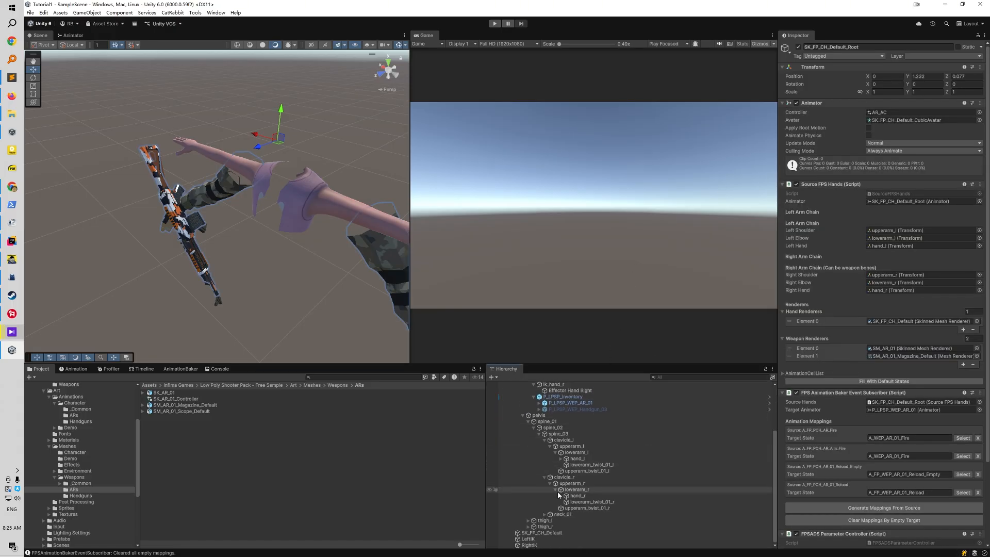
{"action": "scroll", "coordinate": [546, 470], "scroll_direction": "up", "scroll_amount": 3}
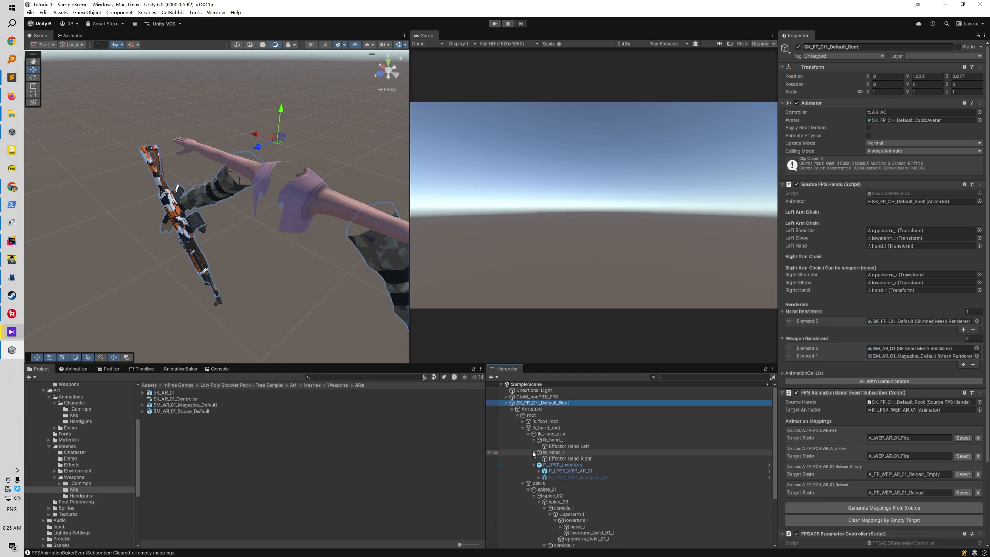
{"action": "left_click", "coordinate": [512, 409]}
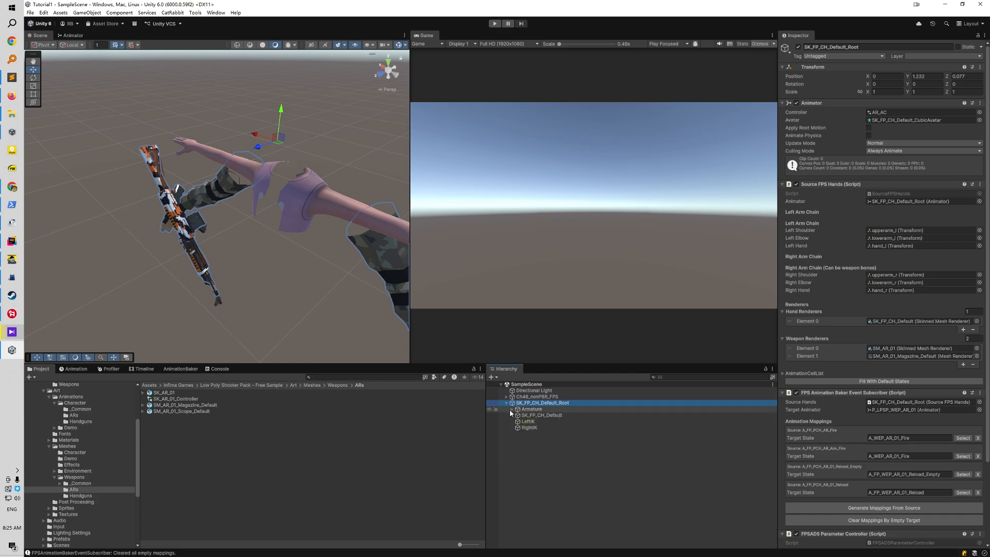
{"action": "left_click", "coordinate": [511, 410]}
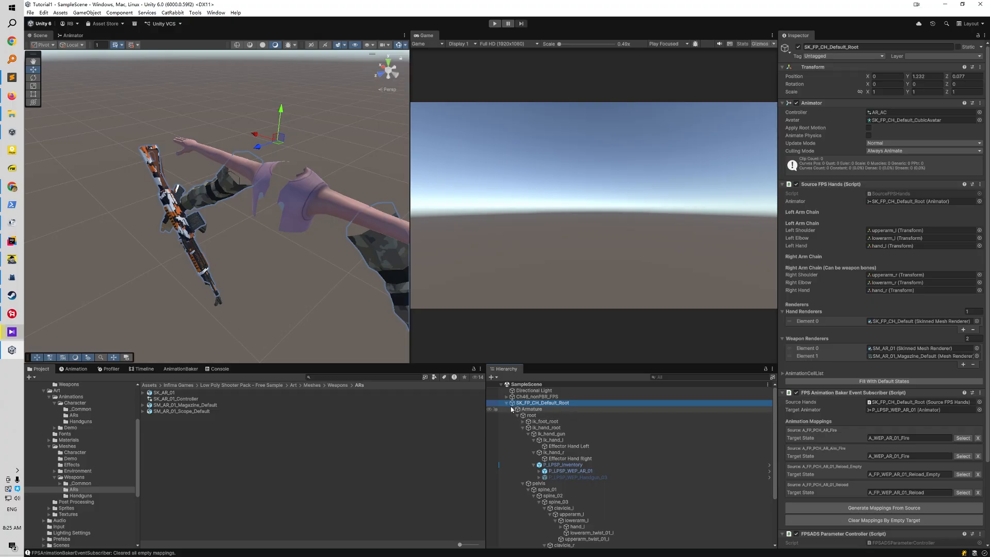
Create an empty object named PreviewTest at the root of the scene
{"action": "left_click", "coordinate": [507, 403]}
{"action": "left_click", "coordinate": [561, 467]}
{"action": "right_click", "coordinate": [561, 468]}
{"action": "left_click", "coordinate": [597, 359]}
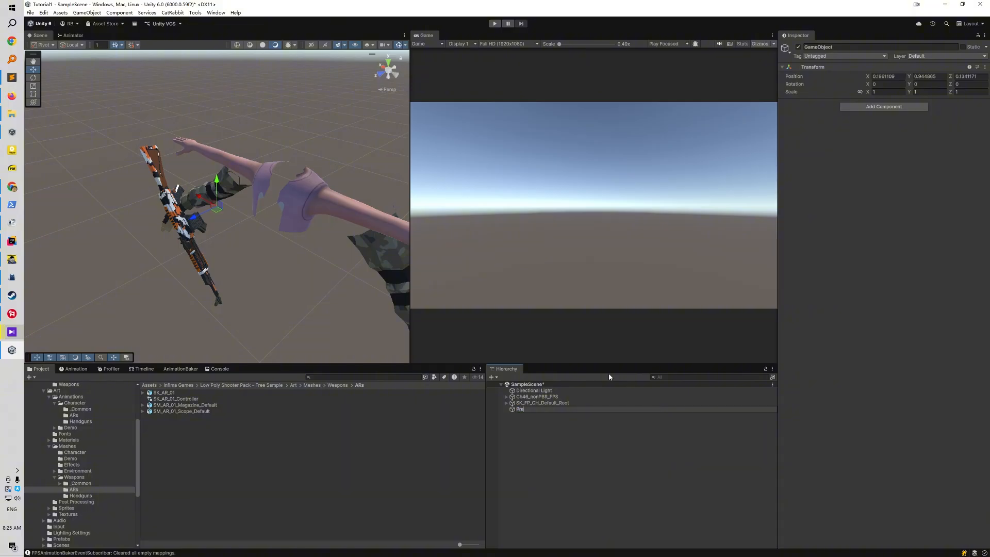
{"action": "type", "text": "PreviewTest"}
{"action": "key", "text": "Return"}
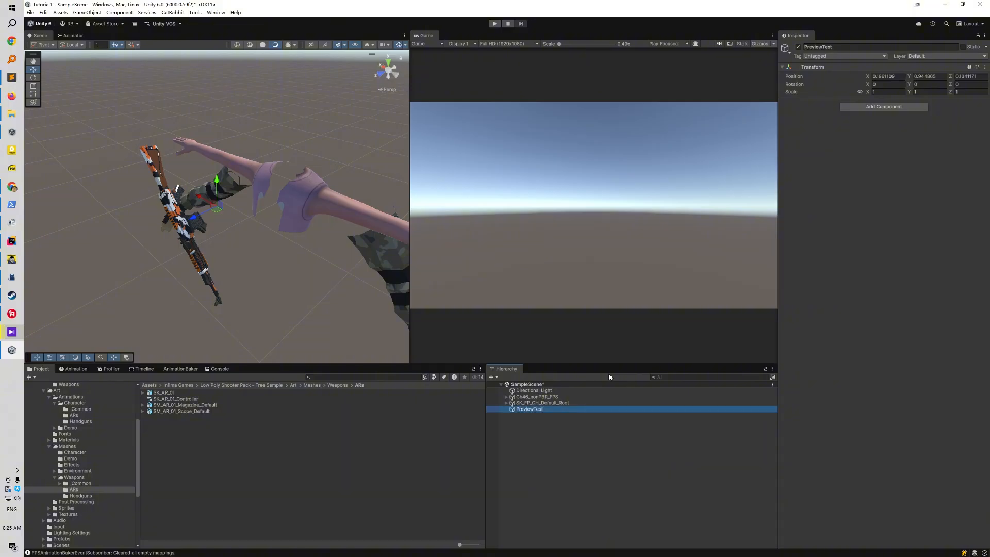
Add the Animation Baker Legacy Tester component to PreviewTest and assign SK_FP_CH_Default_Root as its Source Hands
{"action": "left_click", "coordinate": [879, 107]}
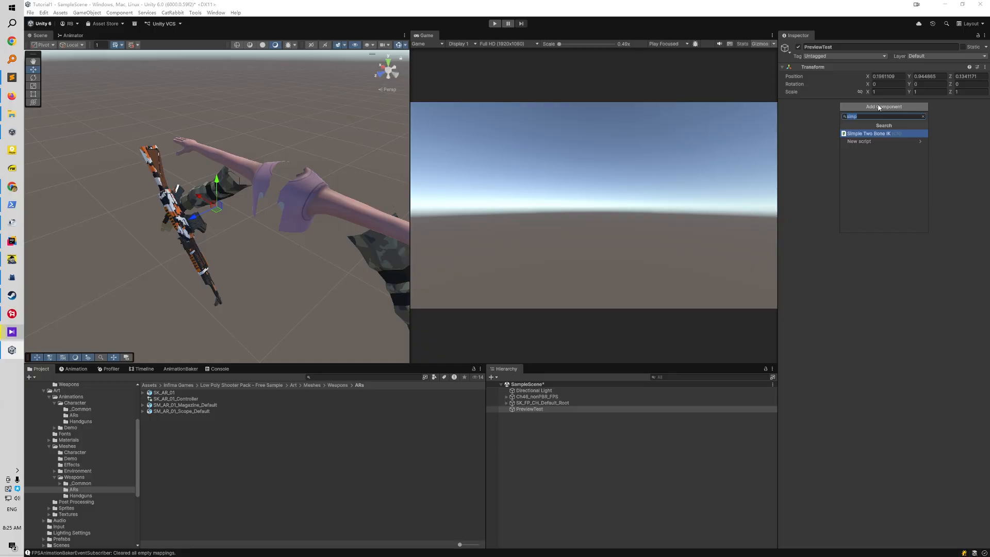
{"action": "type", "text": "anima"}
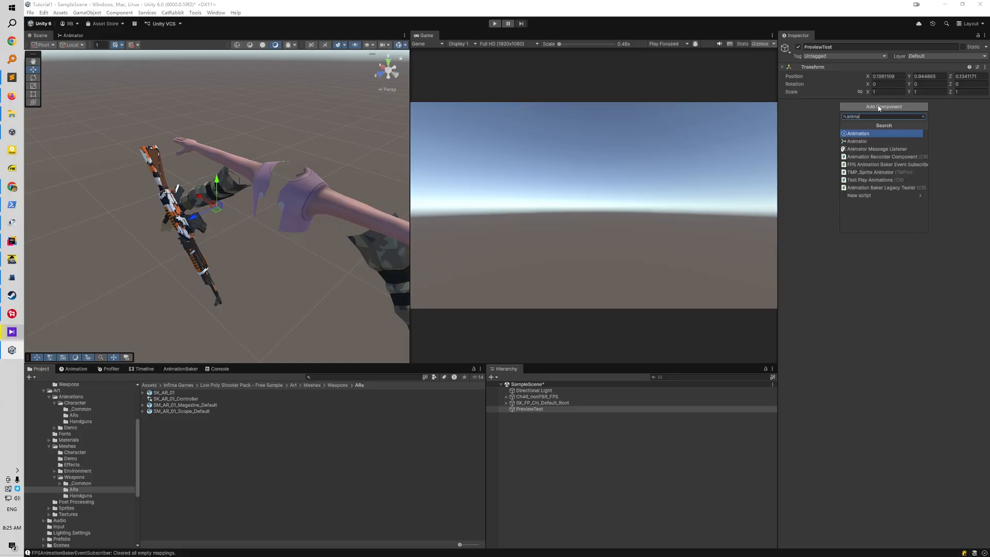
{"action": "type", "text": "tor"}
{"action": "key", "text": "BackSpace"}
{"action": "key", "text": "BackSpace"}
{"action": "key", "text": "BackSpace"}
{"action": "key", "text": "Down"}
{"action": "key", "text": "Down"}
{"action": "key", "text": "Down"}
{"action": "key", "text": "Down"}
{"action": "key", "text": "Down"}
{"action": "key", "text": "Down"}
{"action": "key", "text": "Down"}
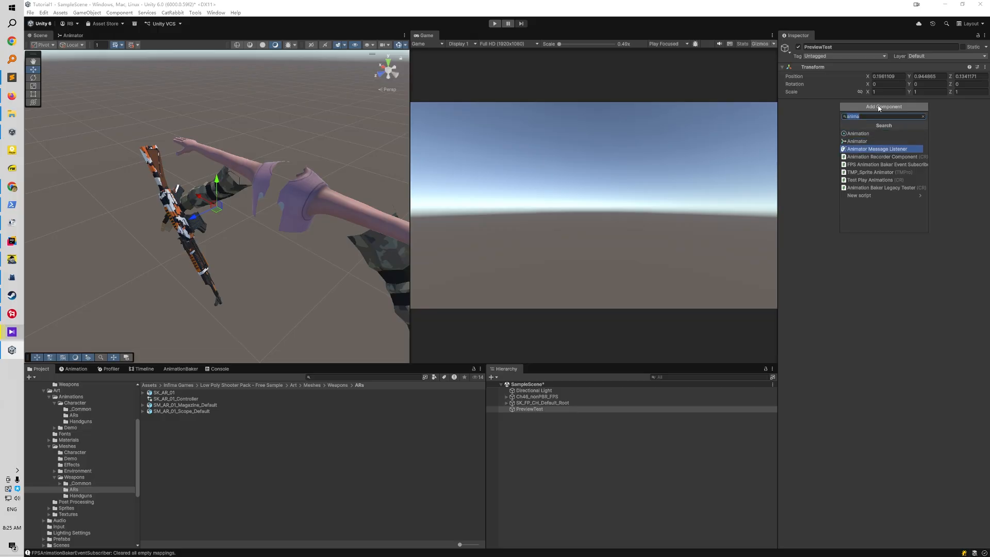
{"action": "key", "text": "Return"}
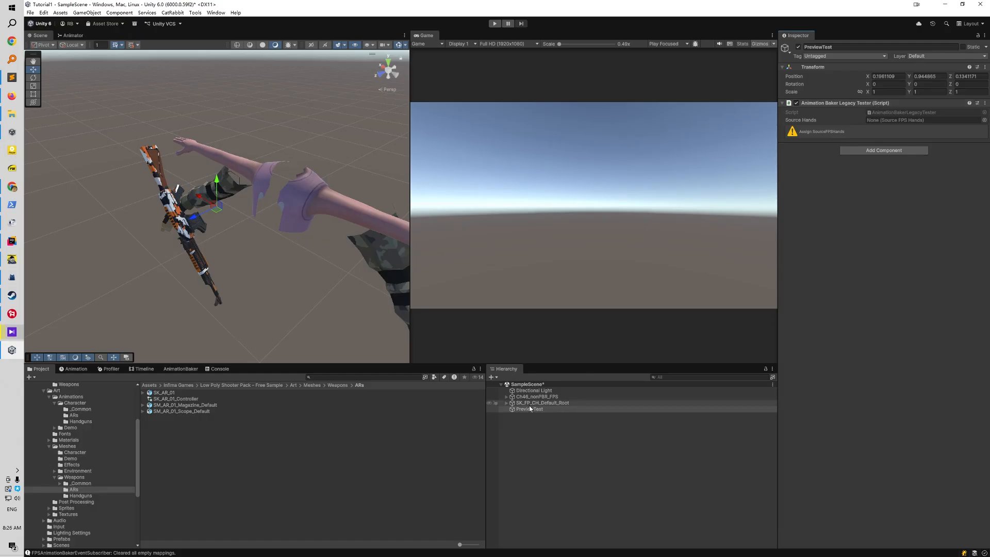
{"action": "left_click_drag", "start_coordinate": [525, 404], "coordinate": [890, 224]}
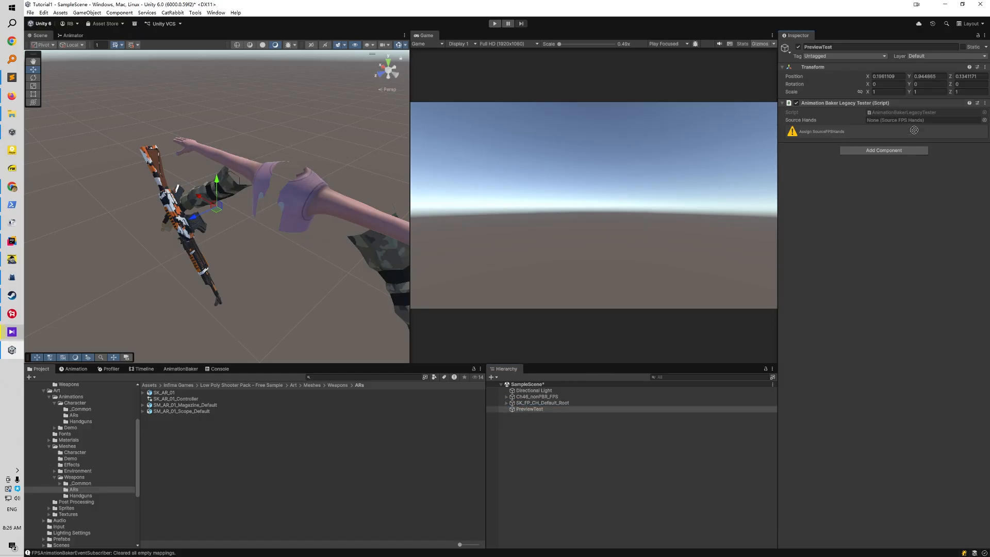
{"action": "left_click_drag", "start_coordinate": [914, 123], "coordinate": [914, 123]}
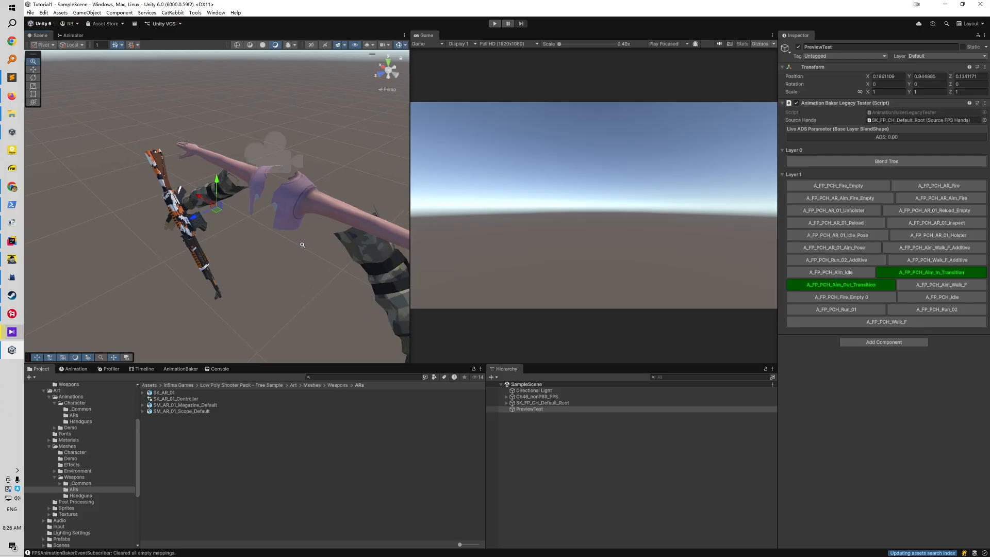
Run the scene in Play mode, show the FPS Animation Baker and preview the A_FP_PCH_Idle animation with the legacy tester
{"action": "left_click", "coordinate": [495, 23]}
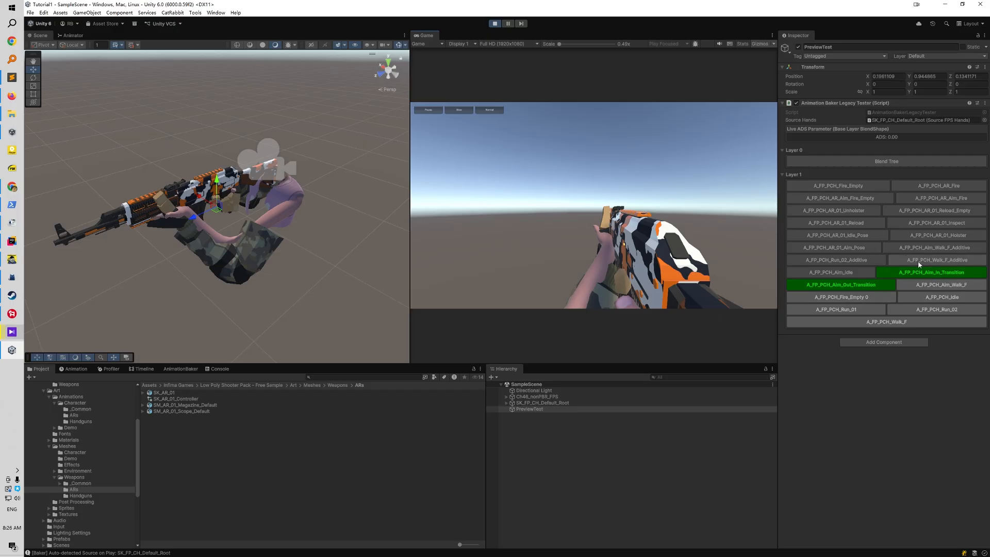
{"action": "left_click", "coordinate": [180, 369]}
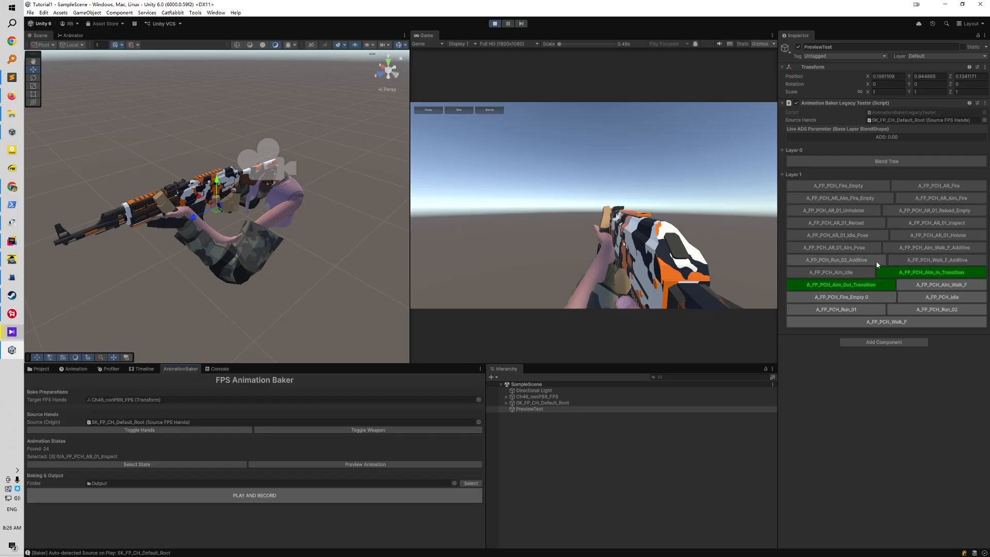
{"action": "left_click", "coordinate": [921, 299]}
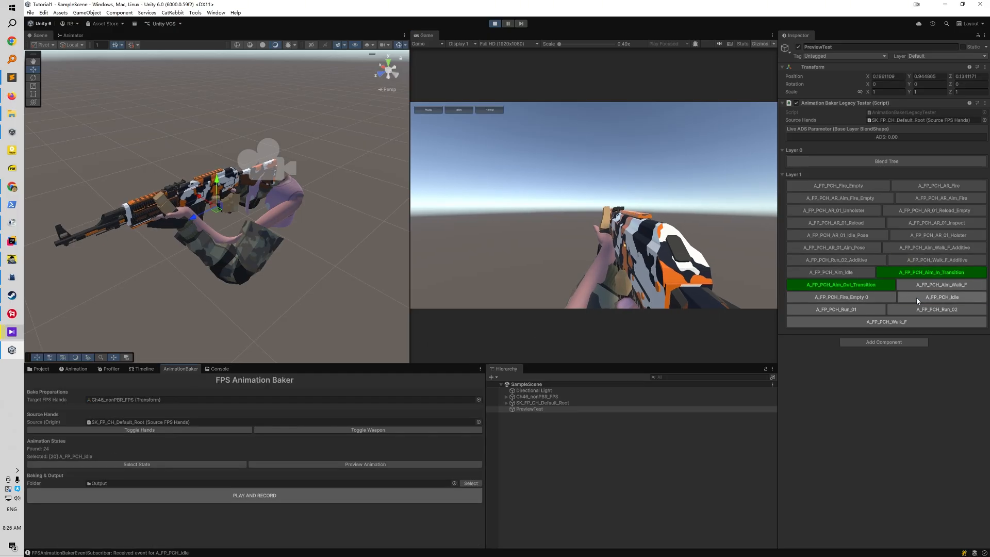
Preview the A_FP_PCH_Run_01, AR_01_Reload, AR_01_Inspect and AR_Fire animations, hiding the source hands and weapon before the AR_Fire preview
{"action": "left_click", "coordinate": [852, 308]}
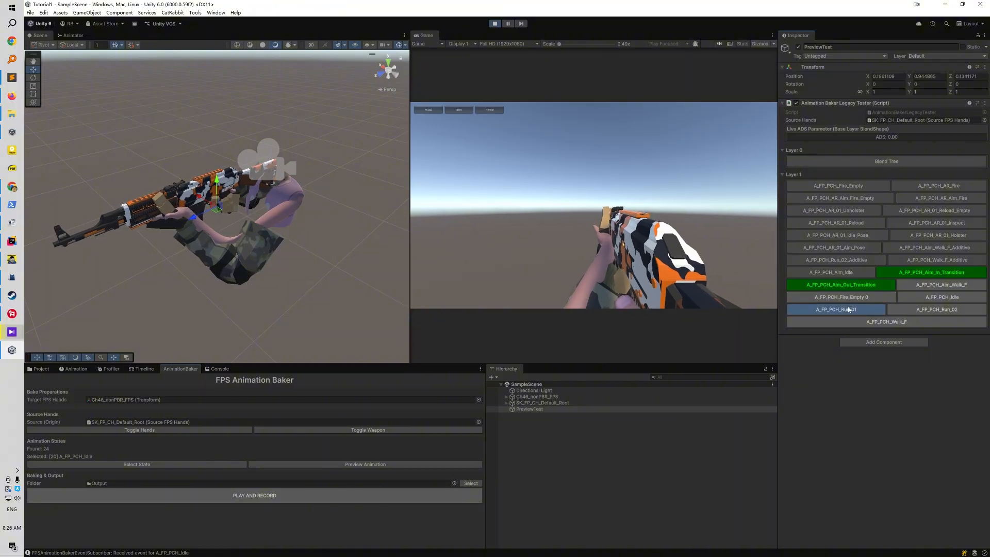
{"action": "left_click", "coordinate": [849, 226]}
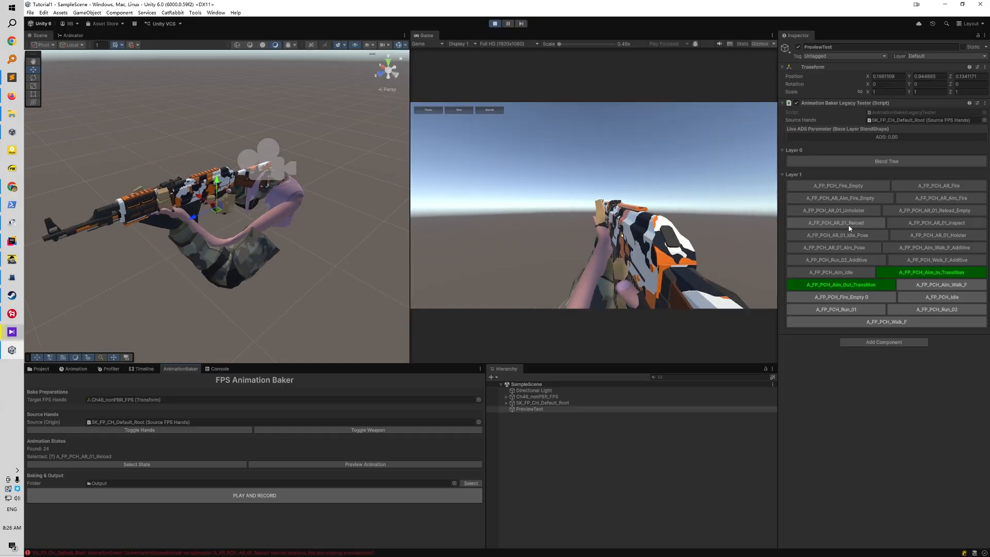
{"action": "left_click", "coordinate": [919, 226]}
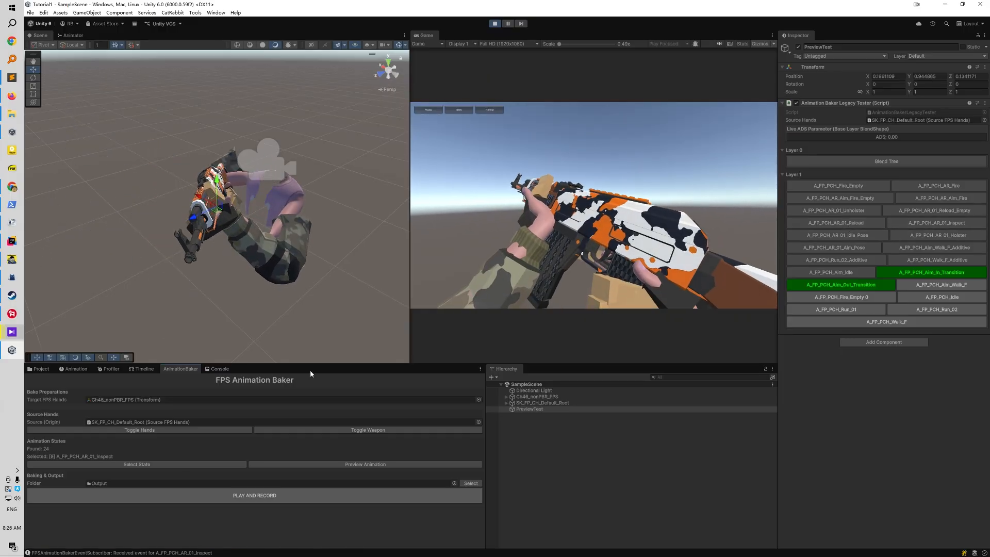
{"action": "left_click", "coordinate": [308, 429]}
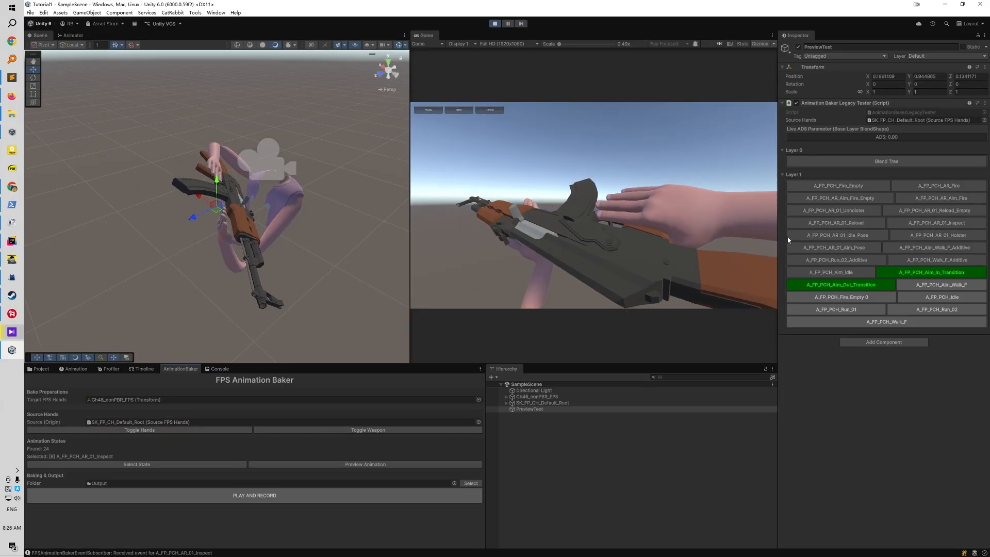
{"action": "left_click", "coordinate": [914, 185]}
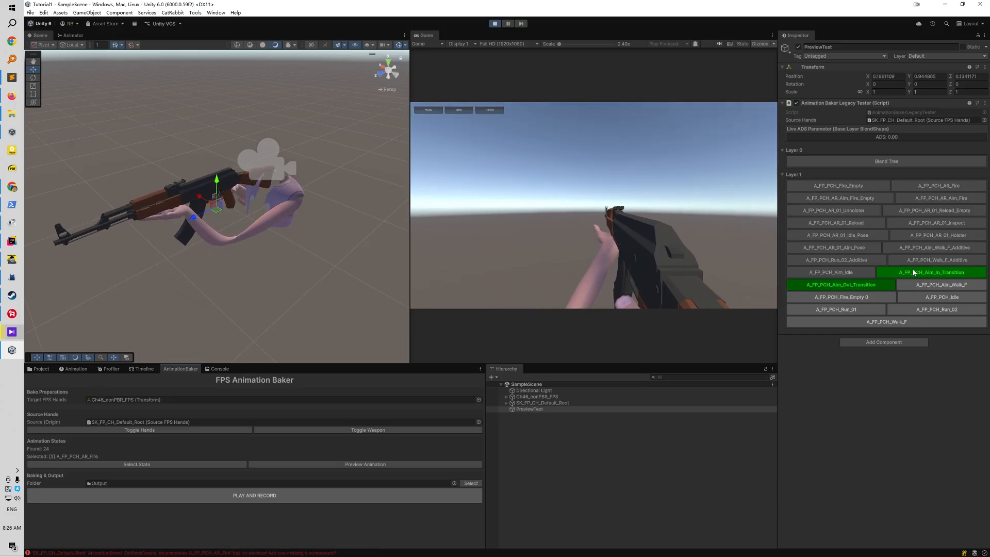
Preview the aiming animations: Aim_In and Aim_Out transitions, Aim_Idle, AR_Aim_Fire_Empty, AR_Aim_Fire and Aim_Walk_F_Additive, finishing with Aim_Out_Transition
{"action": "left_click", "coordinate": [875, 286]}
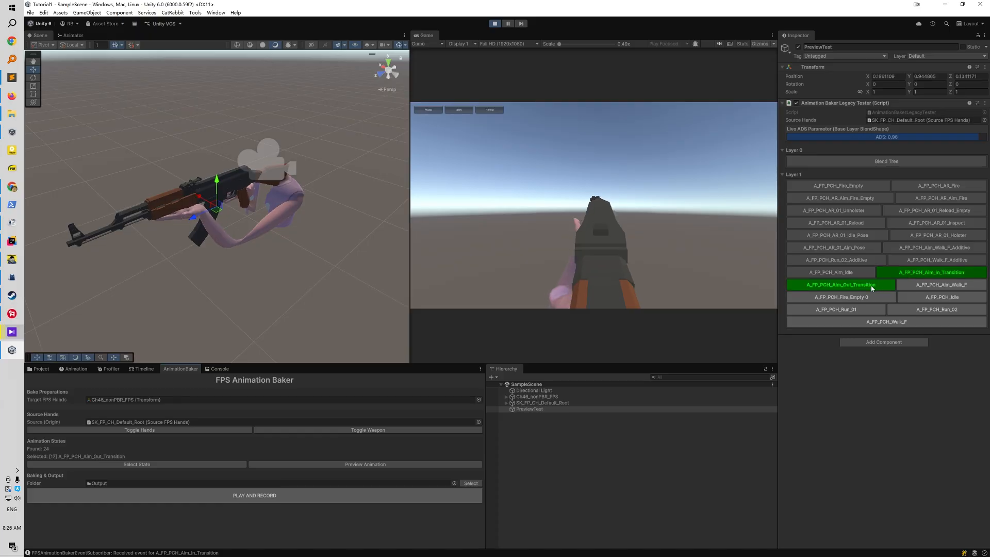
{"action": "left_click", "coordinate": [897, 274]}
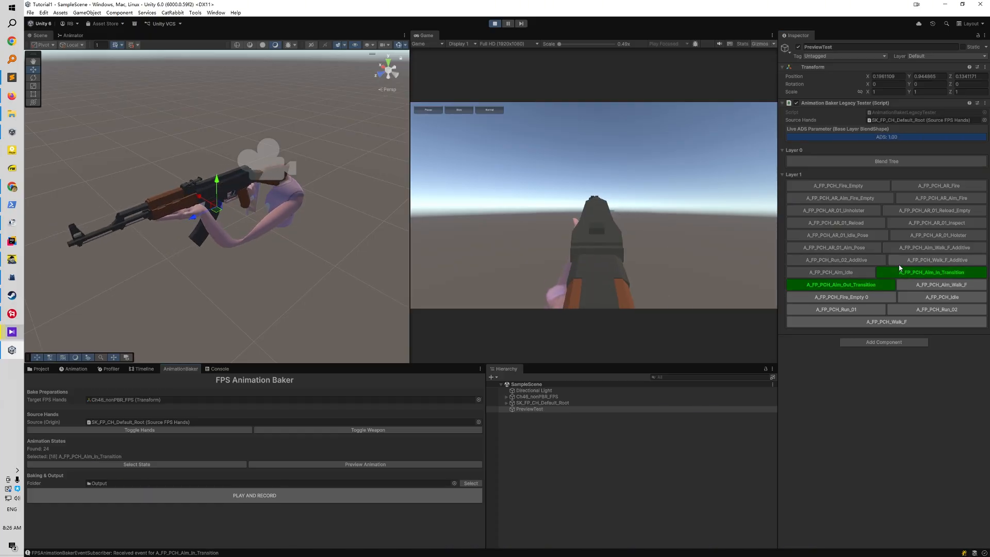
{"action": "left_click", "coordinate": [860, 271]}
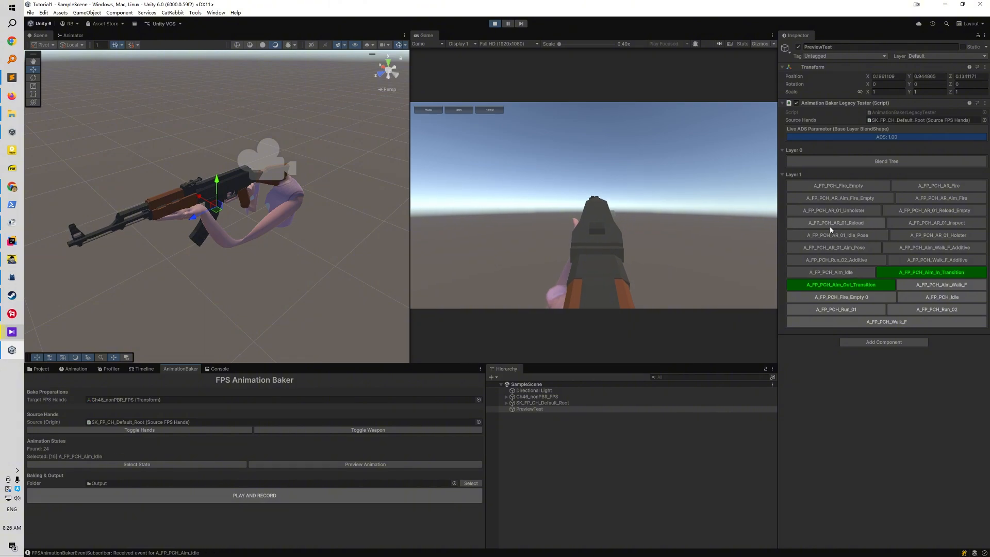
{"action": "left_click", "coordinate": [851, 201]}
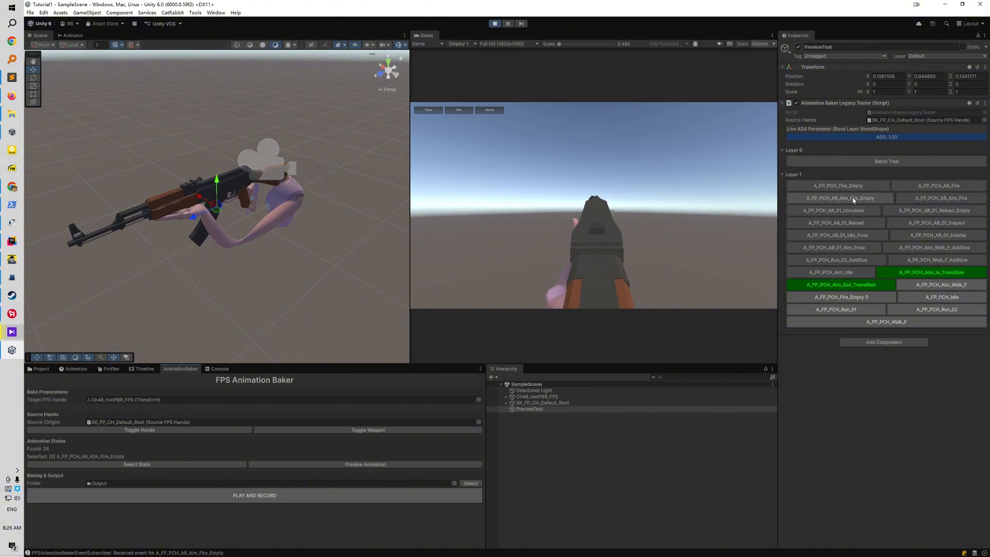
{"action": "left_click", "coordinate": [924, 196]}
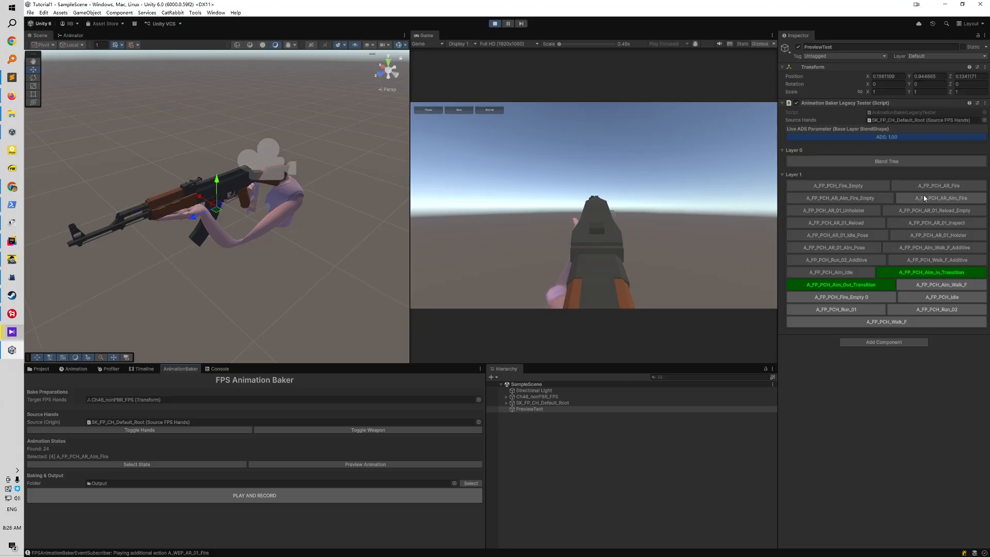
{"action": "left_click", "coordinate": [915, 251]}
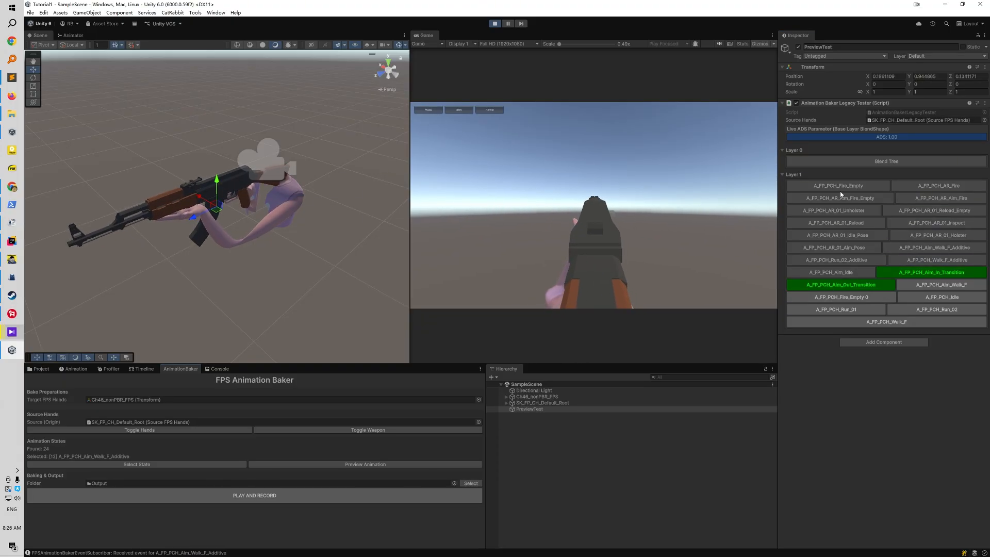
{"action": "left_click", "coordinate": [857, 284]}
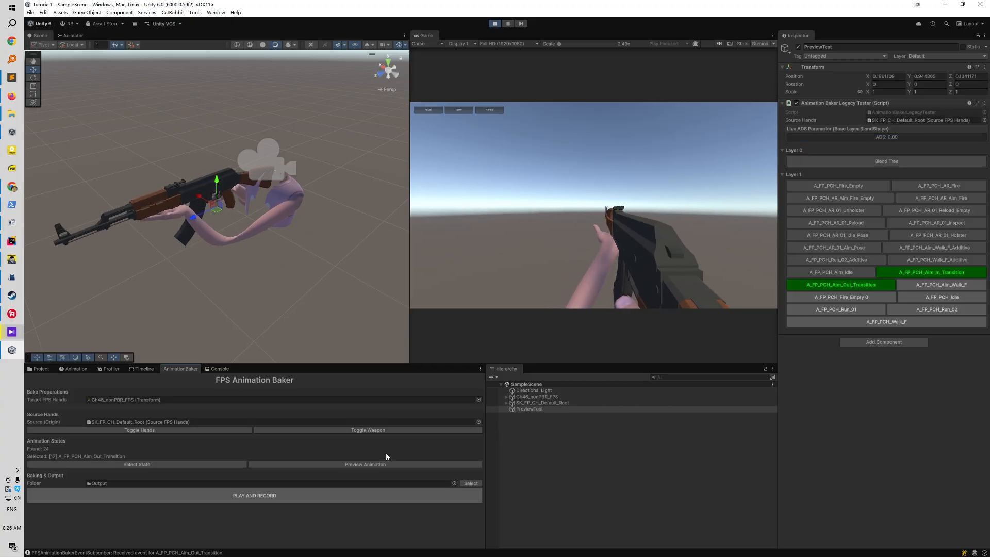
Examine the AK-47 and the target hands up close in the scene and exit Play mode
{"action": "left_click", "coordinate": [569, 467]}
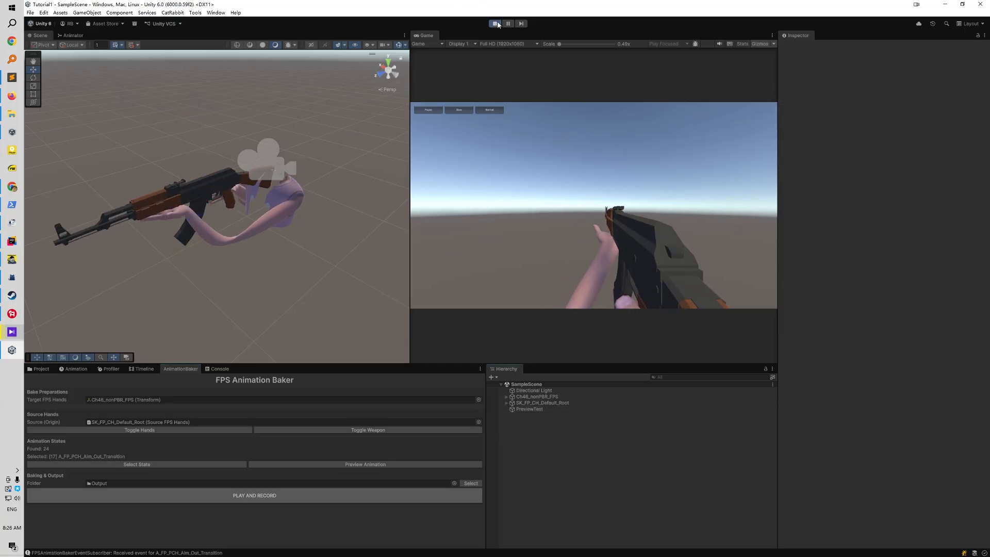
{"action": "left_click_drag", "start_coordinate": [288, 223], "coordinate": [266, 219], "text": "alt"}
{"action": "scroll", "coordinate": [266, 218], "scroll_direction": "up", "scroll_amount": 4}
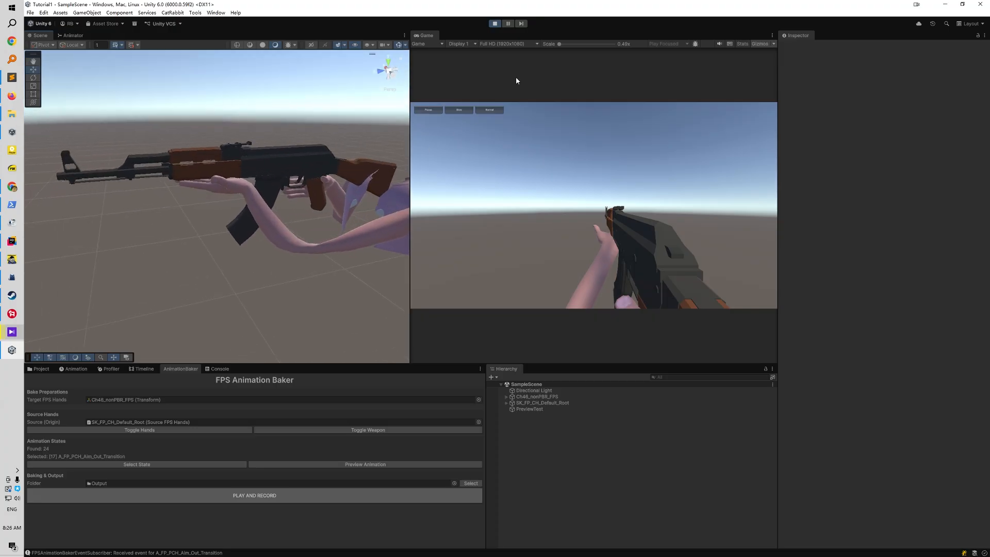
{"action": "left_click", "coordinate": [494, 24]}
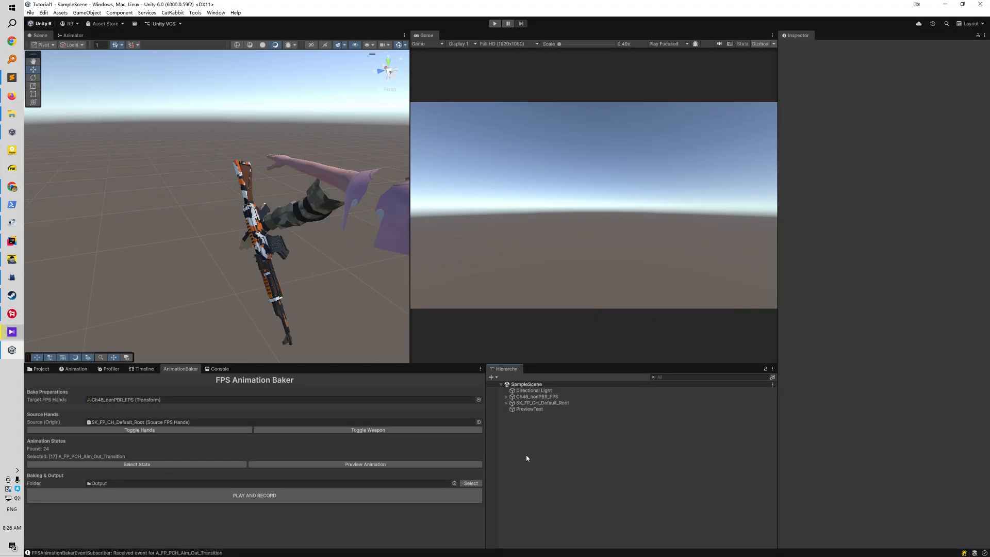
Create an empty child object named Mag_Anchor under Ak47_Magazine in the Ch46_nonPBR_FPS rifle
{"action": "left_click", "coordinate": [541, 403]}
{"action": "left_click", "coordinate": [506, 403]}
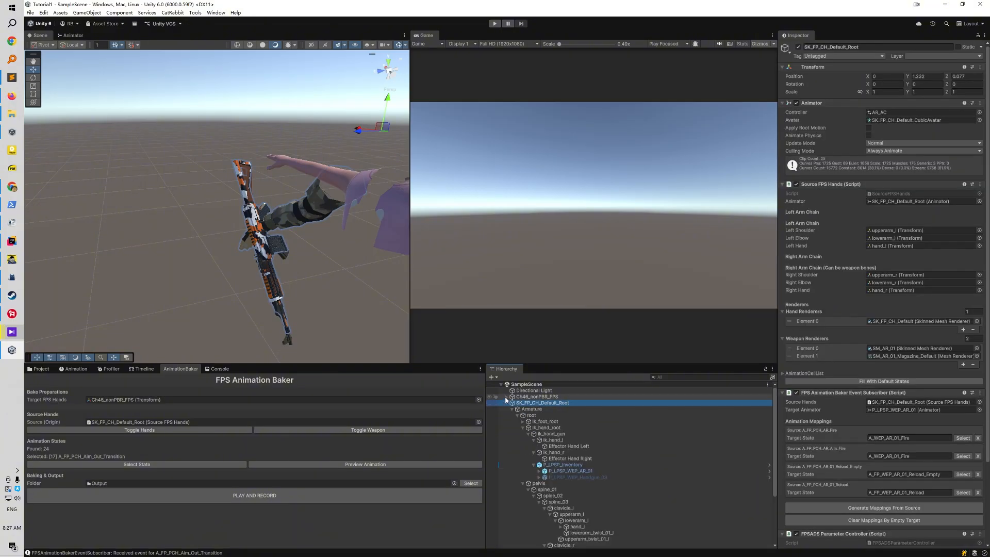
{"action": "left_click", "coordinate": [506, 397]}
{"action": "left_click", "coordinate": [512, 434]}
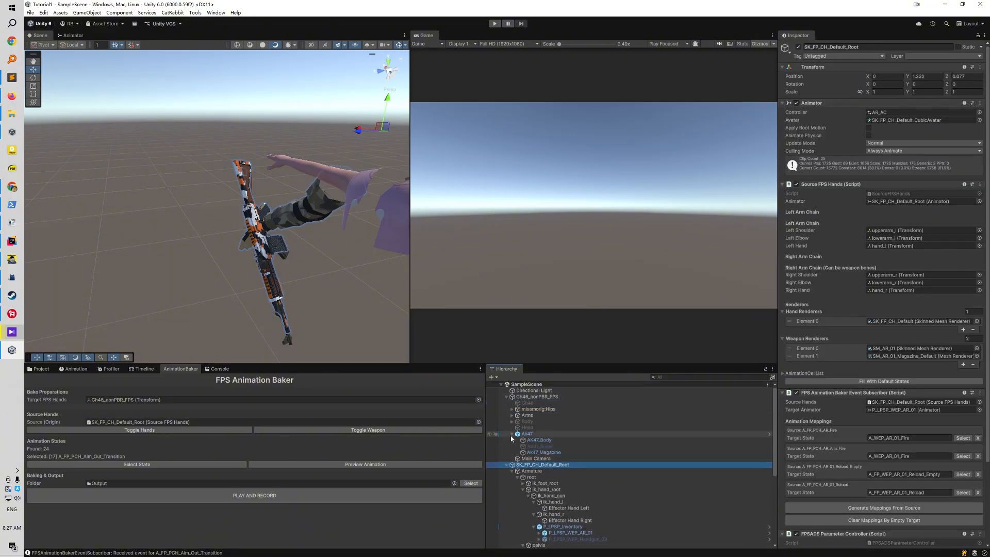
{"action": "left_click", "coordinate": [532, 454]}
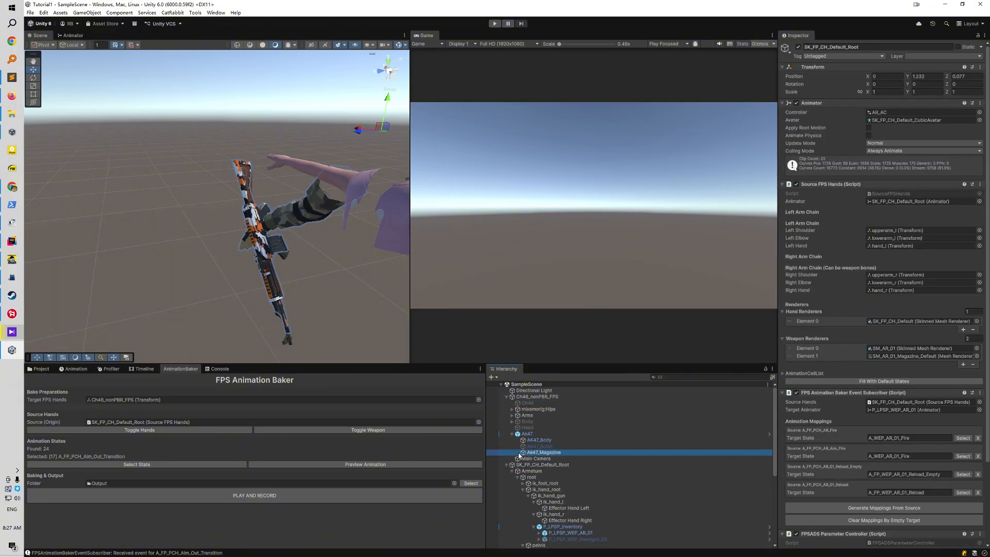
{"action": "right_click", "coordinate": [556, 457]}
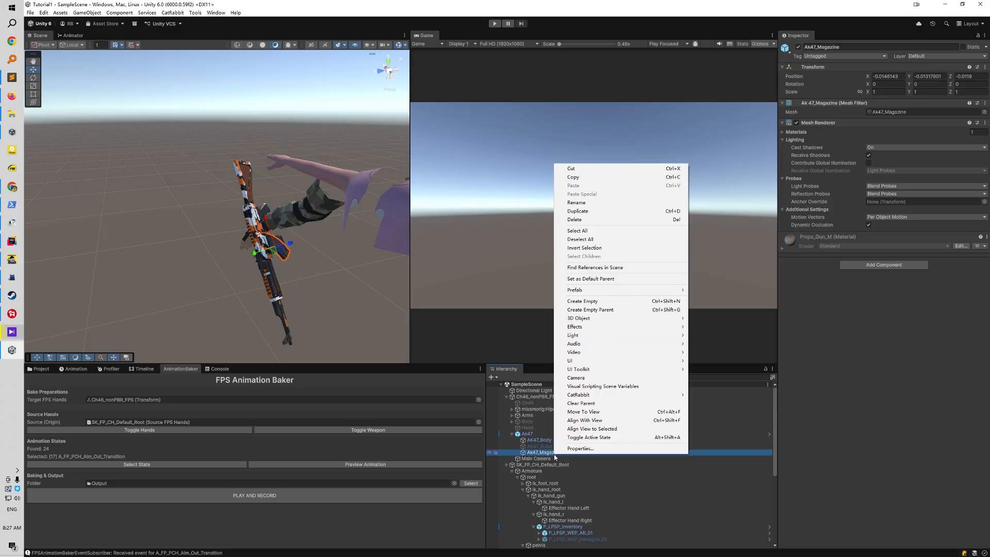
{"action": "left_click", "coordinate": [594, 302]}
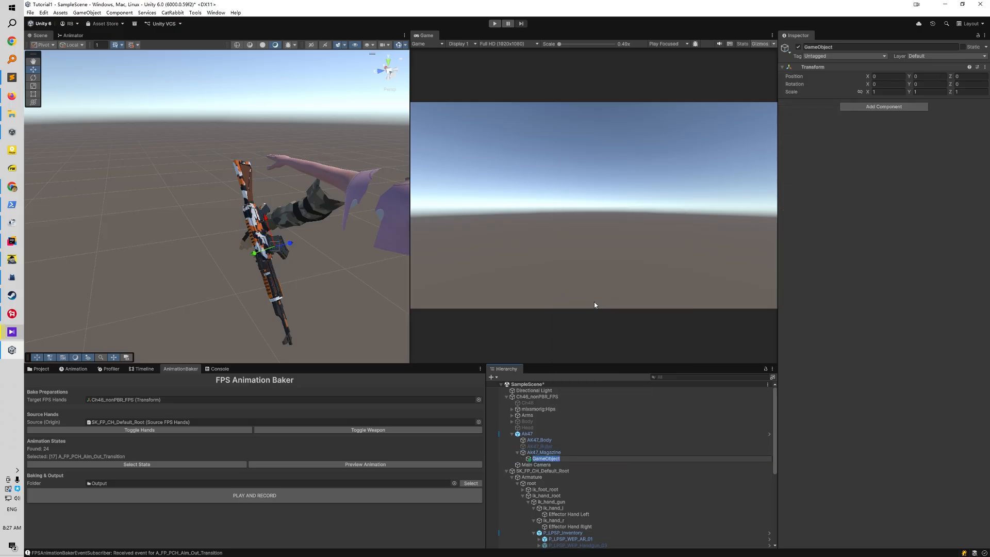
{"action": "type", "text": "Mag_Anchor"}
{"action": "key", "text": "Return"}
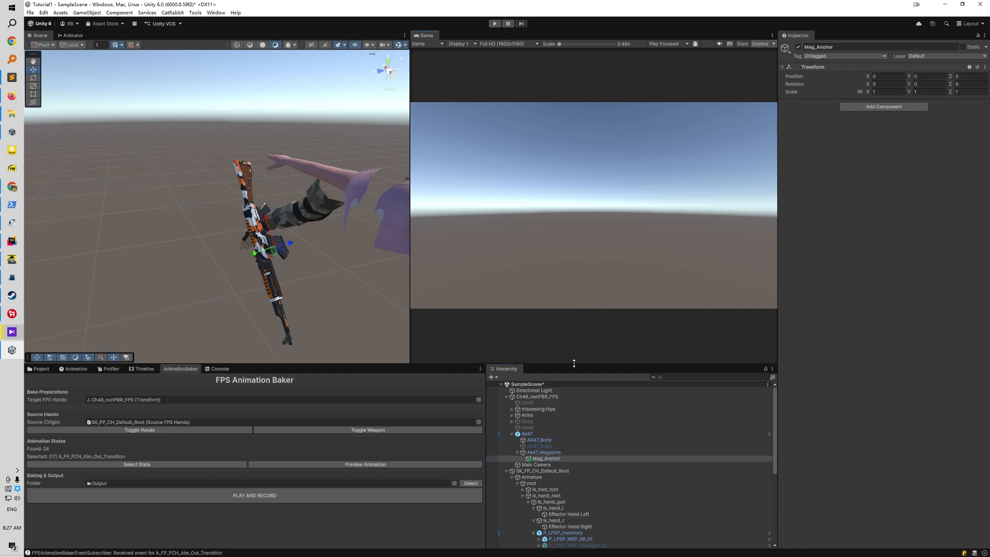
Reparent Mag_Anchor under SOCKET_Magazine, inside the magazine bone of the source weapon P_LPSP_WEP_AR_01
{"action": "left_click_drag", "start_coordinate": [574, 363], "coordinate": [574, 236]}
{"action": "left_click", "coordinate": [539, 411]}
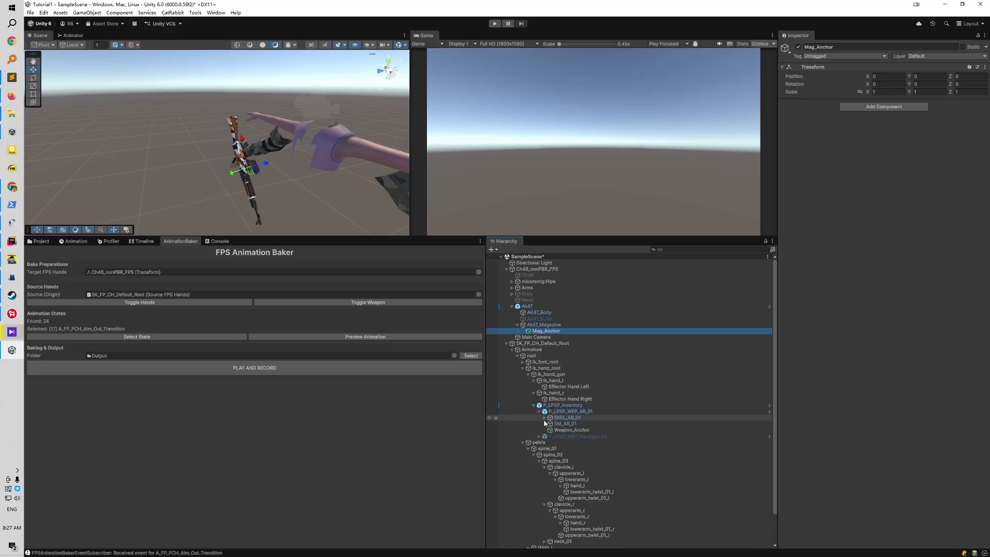
{"action": "left_click", "coordinate": [544, 418]}
{"action": "left_click", "coordinate": [550, 424]}
{"action": "left_click", "coordinate": [555, 436]}
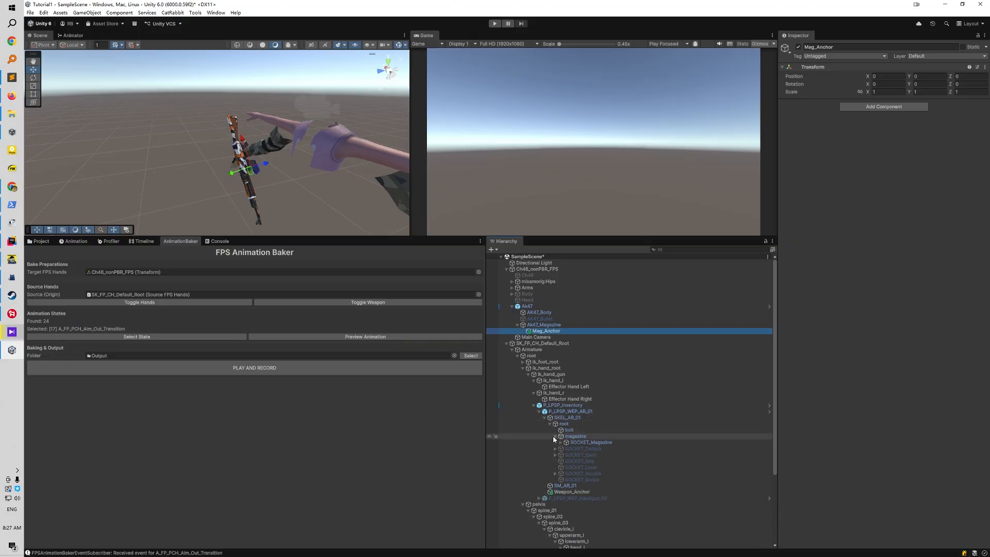
{"action": "left_click", "coordinate": [561, 443]}
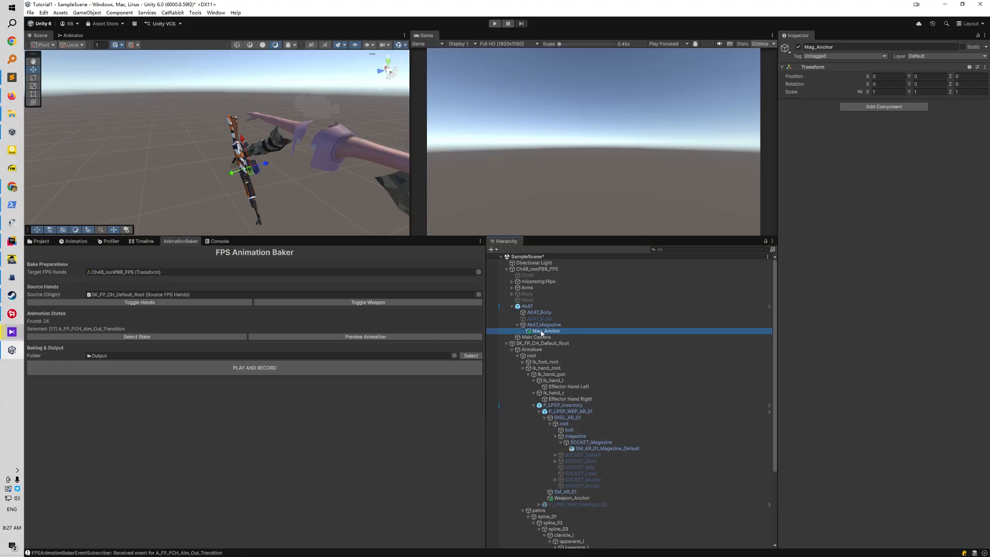
{"action": "left_click_drag", "start_coordinate": [541, 332], "coordinate": [589, 444]}
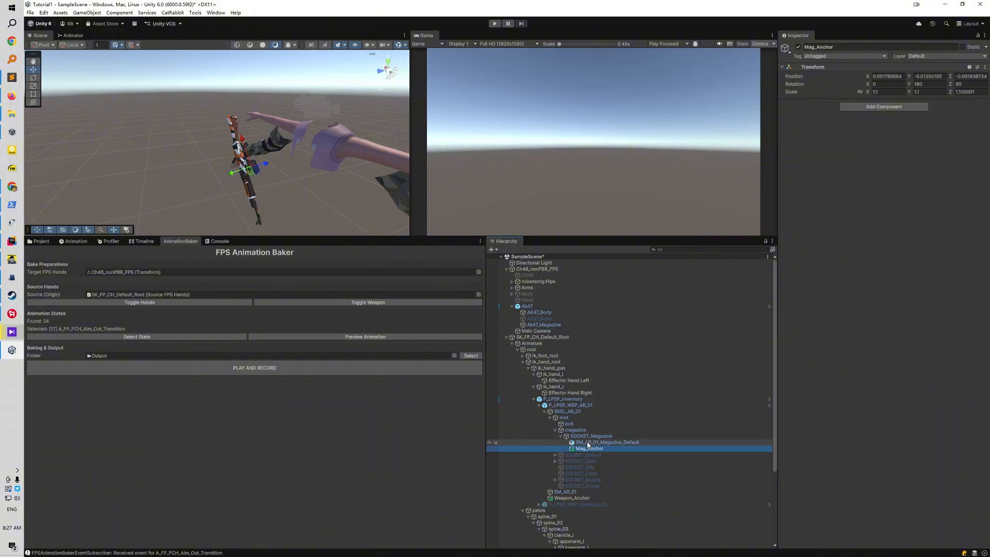
Add a Transform Constraint component to Ak47_Magazine and assign Mag_Anchor as its Target
{"action": "left_click", "coordinate": [543, 325]}
{"action": "left_click", "coordinate": [884, 265]}
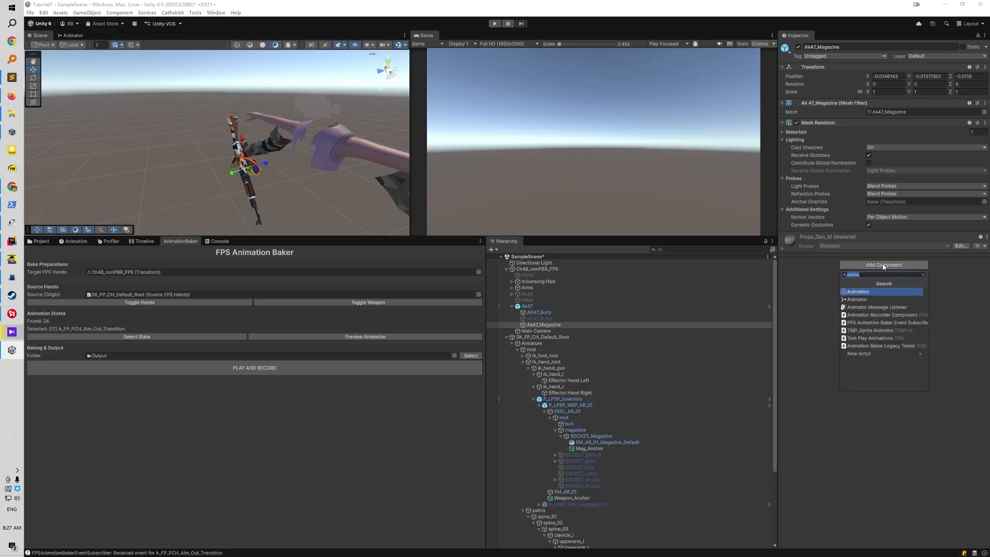
{"action": "type", "text": "transf"}
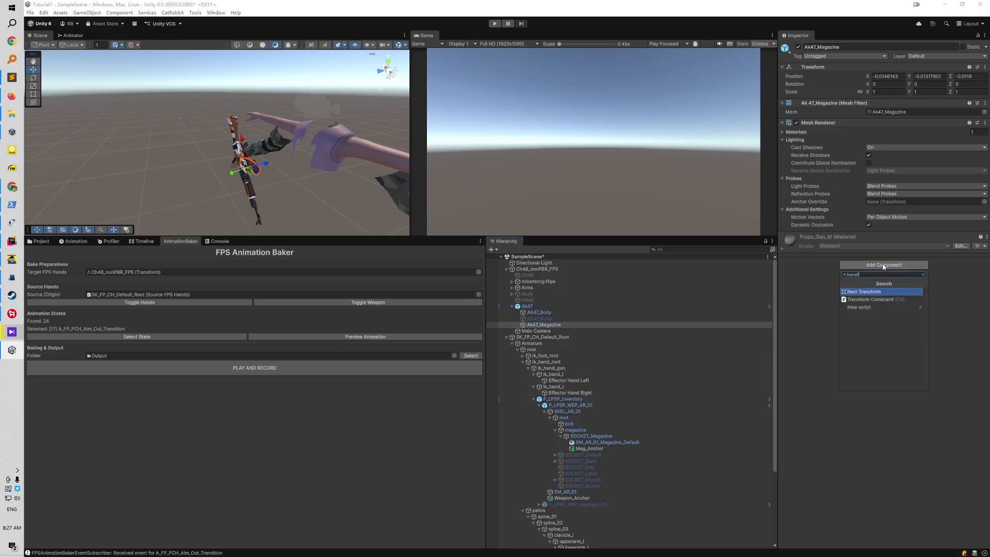
{"action": "key", "text": "Down"}
{"action": "key", "text": "Return"}
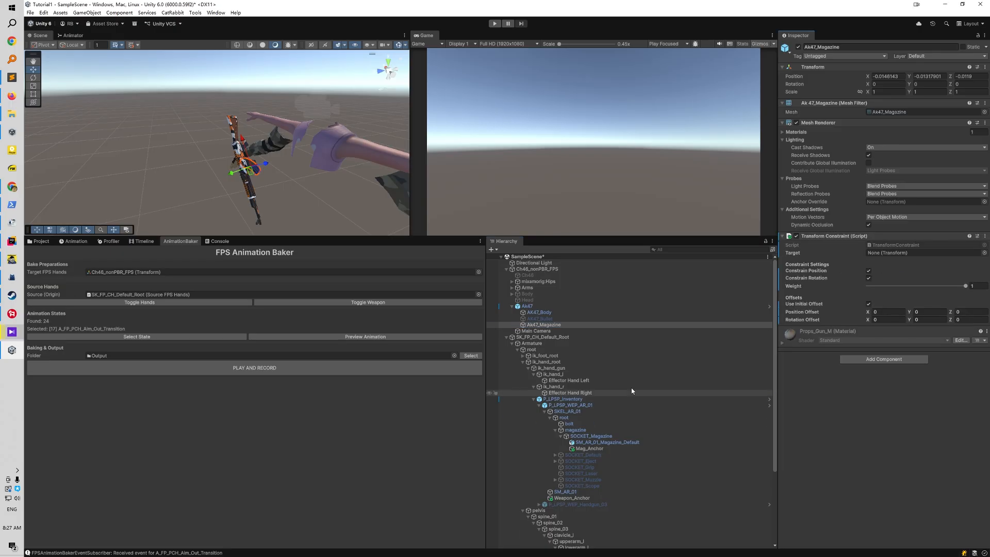
{"action": "left_click_drag", "start_coordinate": [743, 448], "coordinate": [895, 249]}
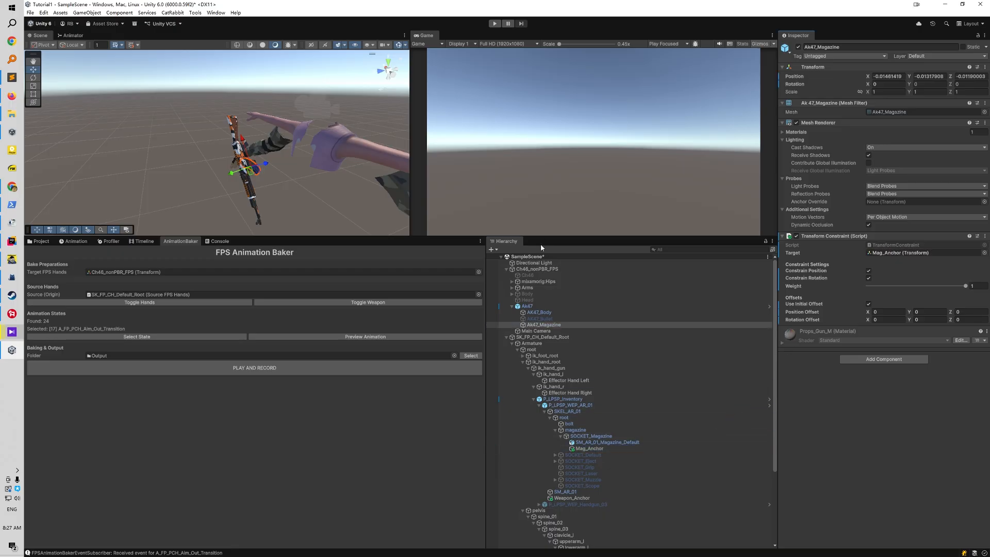
{"action": "left_click_drag", "start_coordinate": [549, 236], "coordinate": [552, 354]}
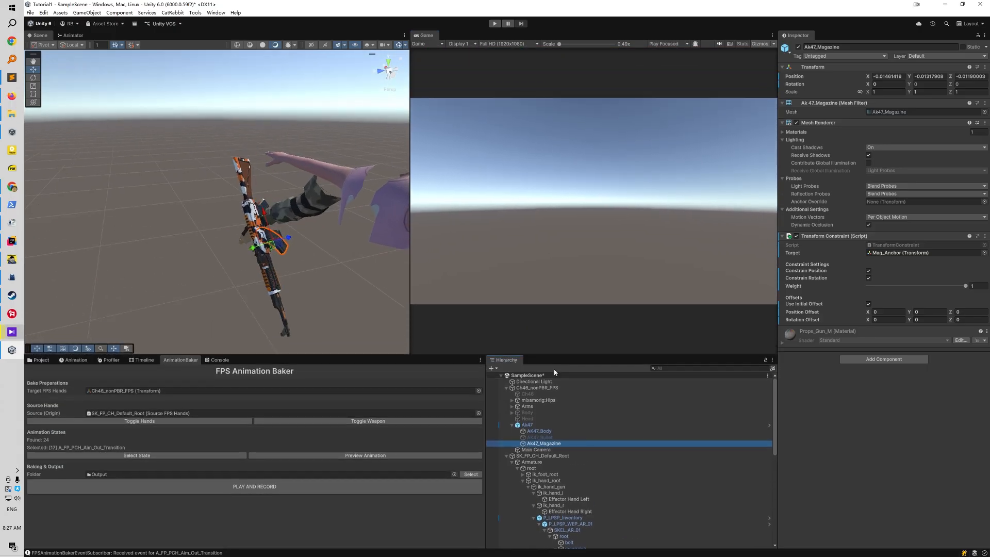
Run the scene in Play mode, hide the source hands and weapon, and preview A_FP_PCH_AR_01_Reload from PreviewTest
{"action": "left_click", "coordinate": [494, 23]}
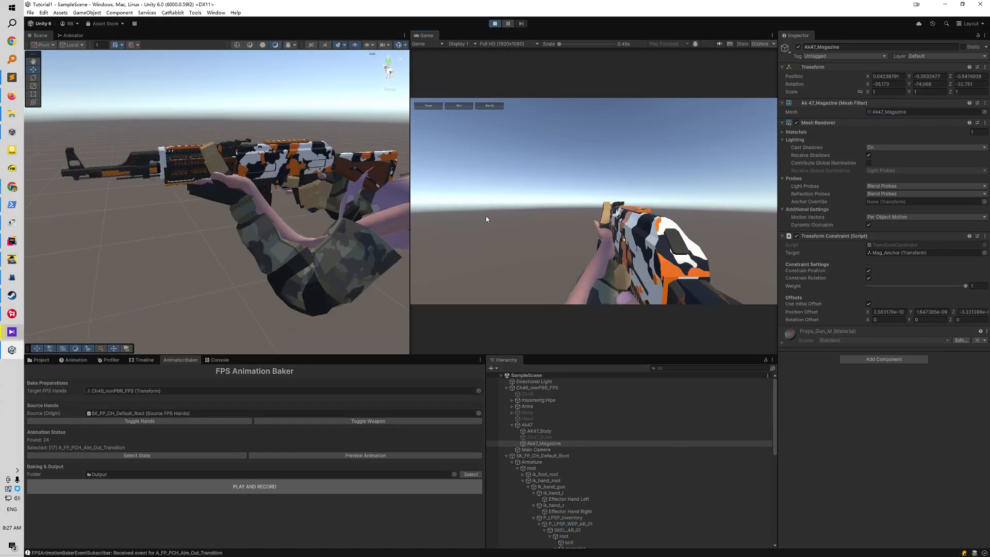
{"action": "left_click", "coordinate": [204, 419]}
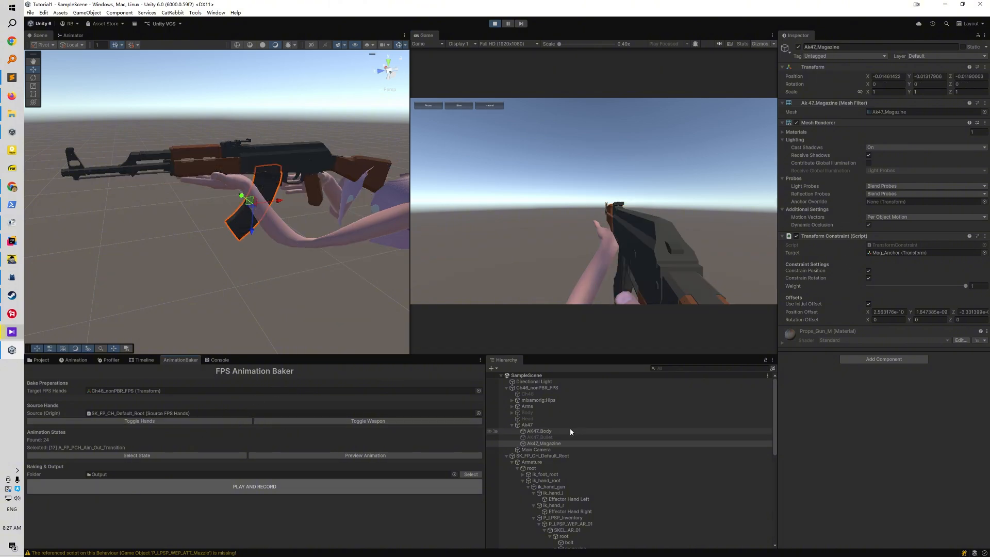
{"action": "left_click", "coordinate": [507, 456]}
{"action": "left_click", "coordinate": [506, 456]}
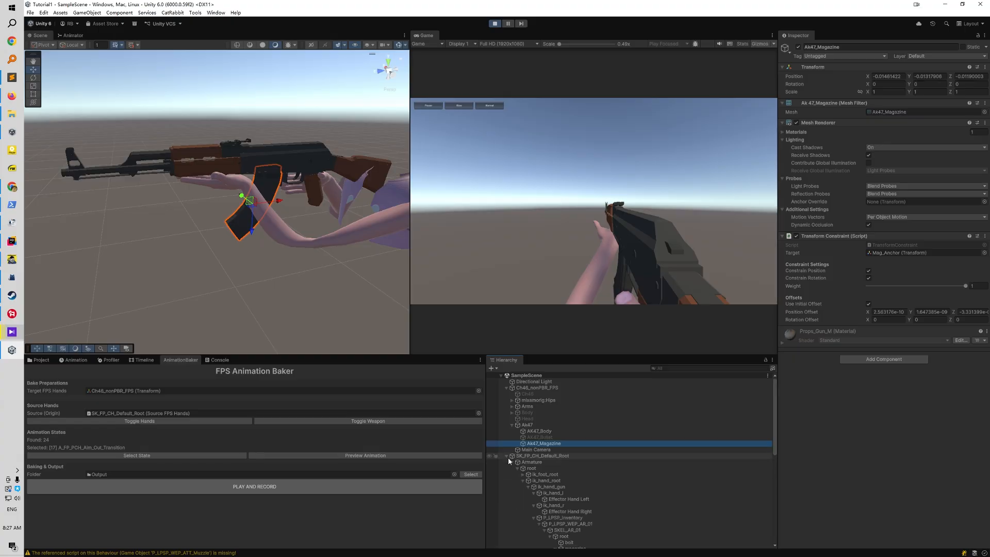
{"action": "left_click", "coordinate": [507, 456]}
{"action": "left_click", "coordinate": [537, 462]}
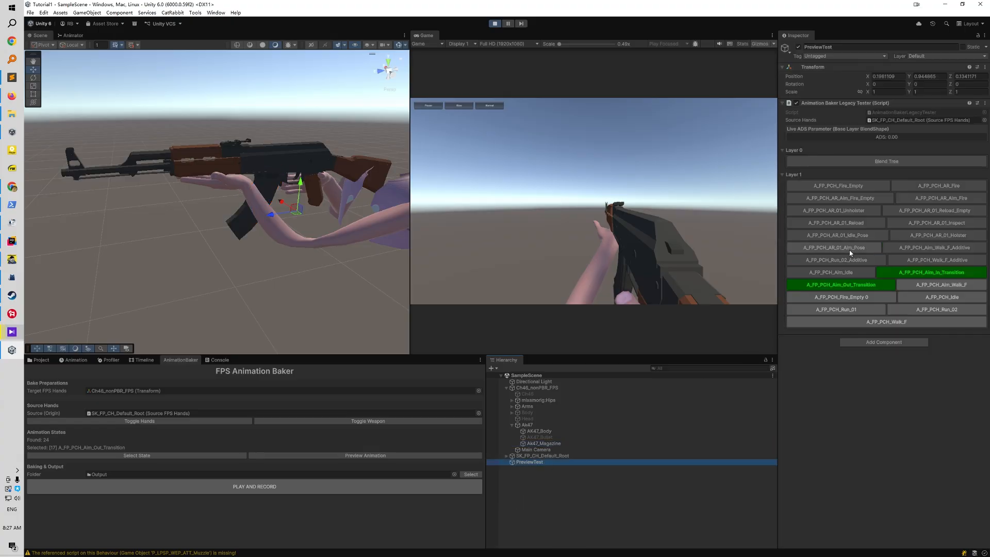
{"action": "left_click", "coordinate": [848, 225]}
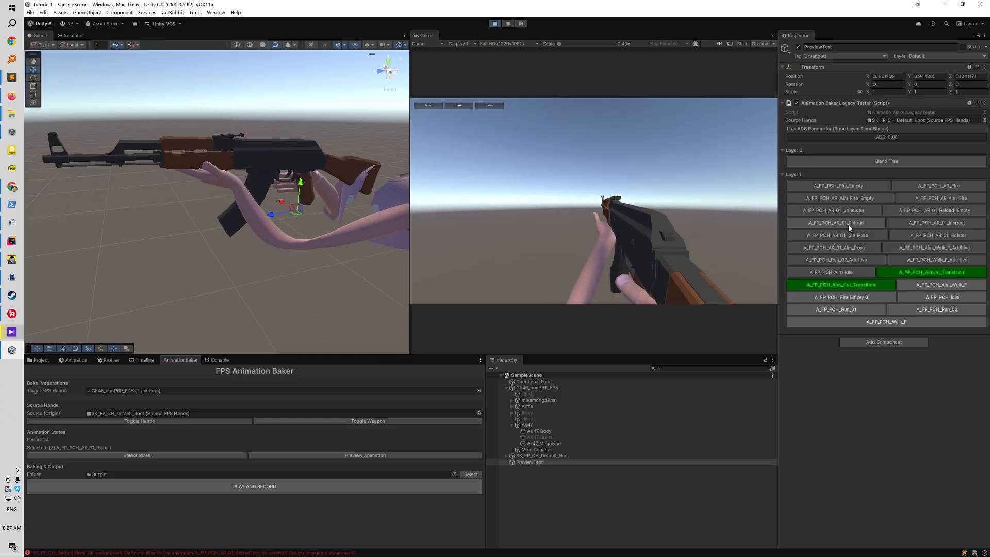
Preview A_FP_PCH_AR_01_Reload_Empty from PreviewTest, look over the rifle and hands, and stop Play mode
{"action": "left_click", "coordinate": [914, 213]}
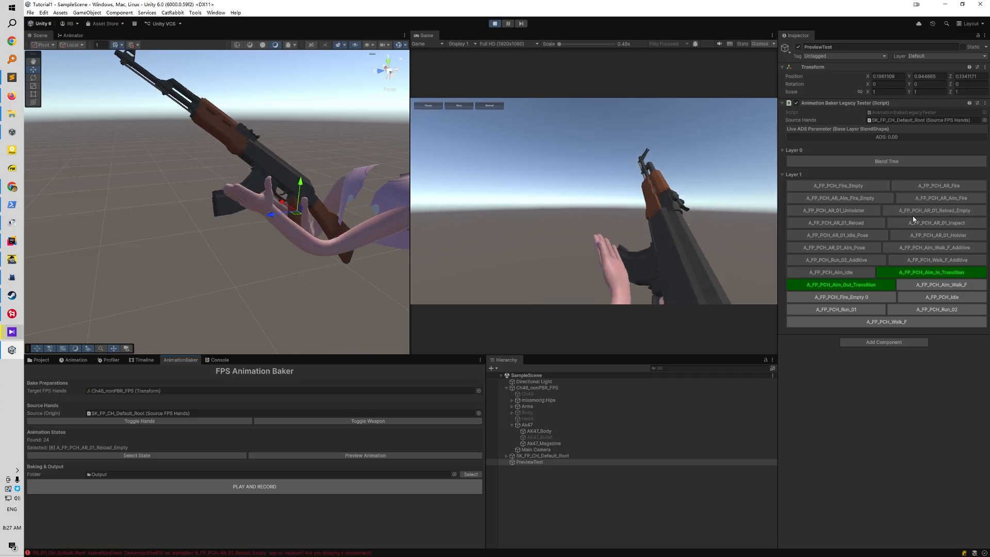
{"action": "left_click", "coordinate": [556, 514]}
{"action": "left_click", "coordinate": [41, 360]}
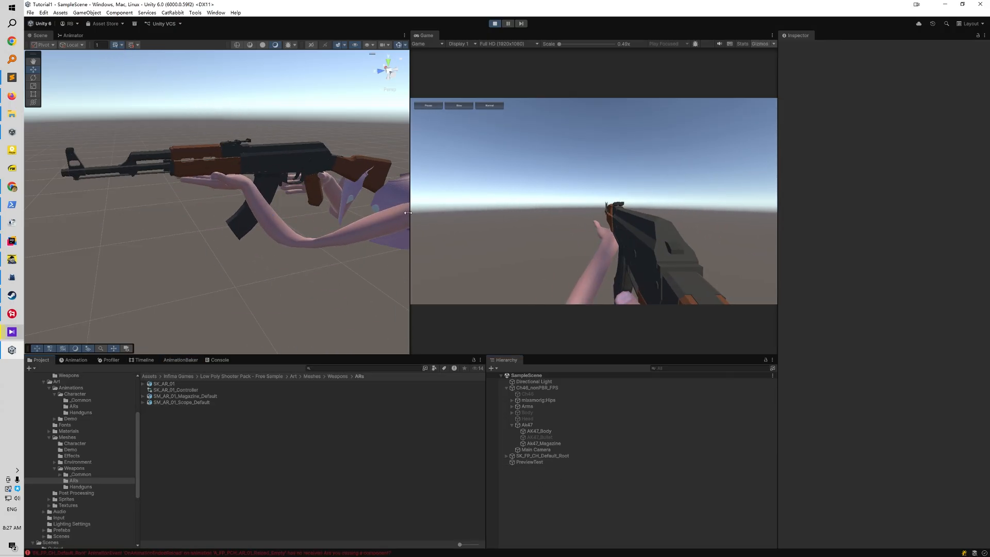
{"action": "left_click_drag", "start_coordinate": [405, 212], "coordinate": [240, 241], "text": "alt"}
{"action": "left_click", "coordinate": [495, 24]}
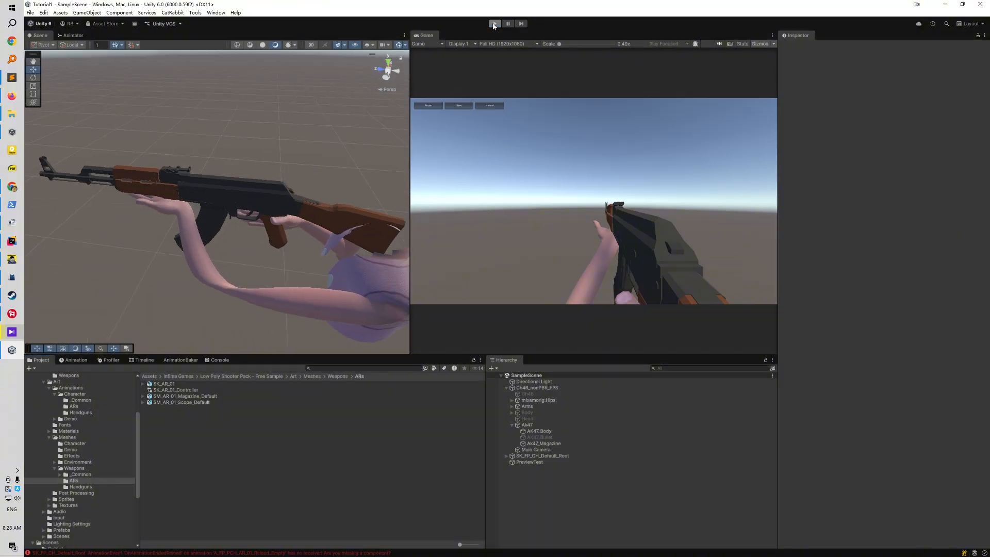
Add an FPS Finger Preset Rotator component to Ch46_nonPBR_FPS and auto-set all 30 finger bones
{"action": "left_click", "coordinate": [559, 389]}
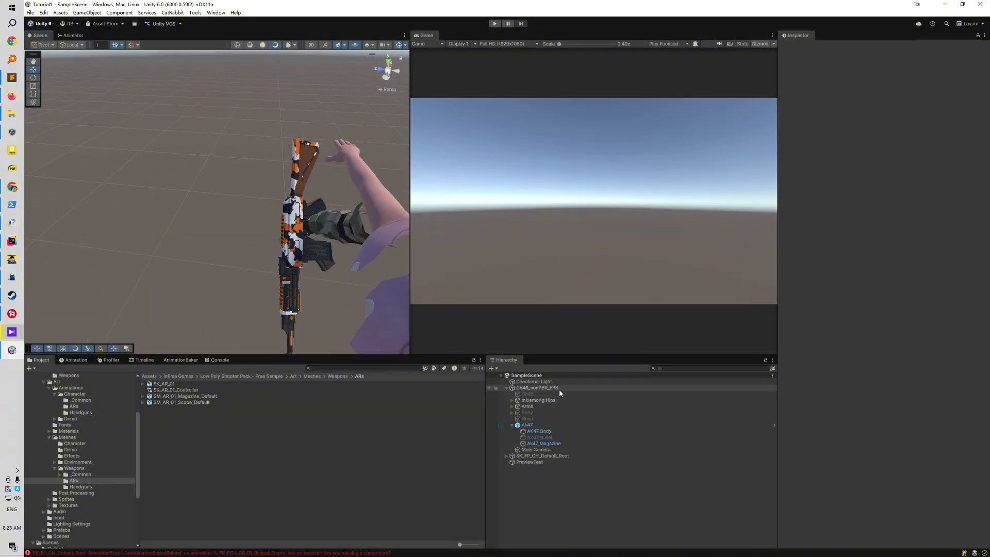
{"action": "left_click", "coordinate": [855, 198]}
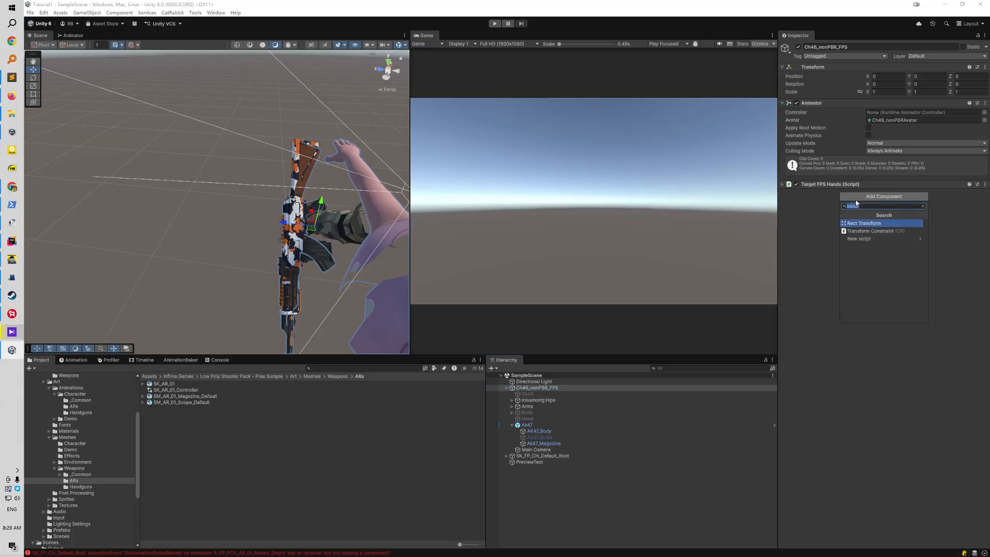
{"action": "type", "text": "finger"}
{"action": "key", "text": "Return"}
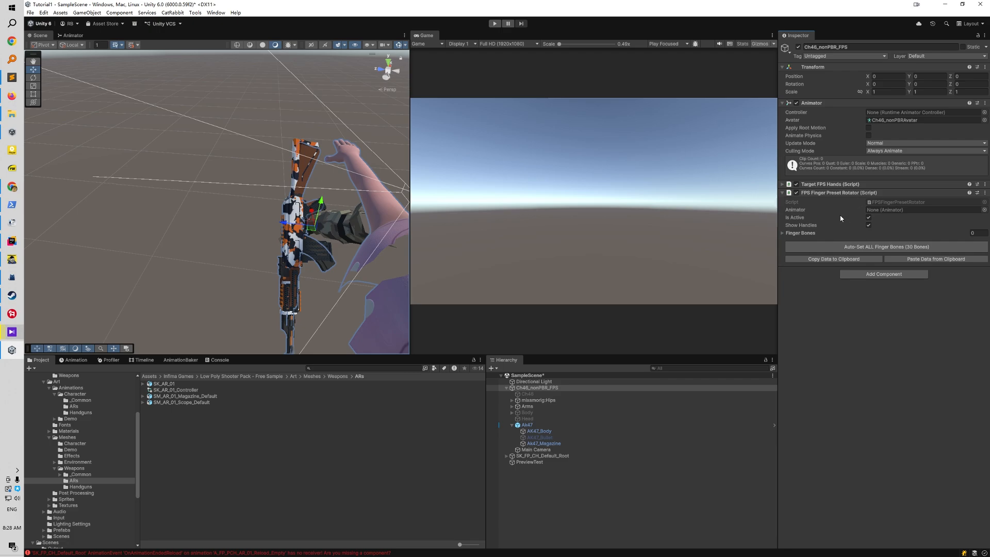
{"action": "left_click", "coordinate": [852, 248]}
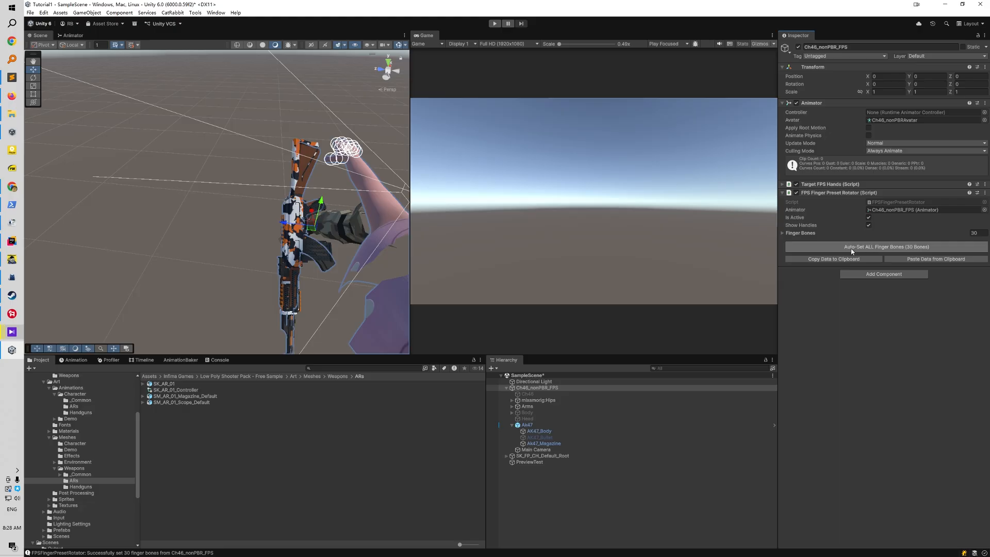
{"action": "left_click", "coordinate": [783, 234]}
{"action": "left_click", "coordinate": [783, 234]}
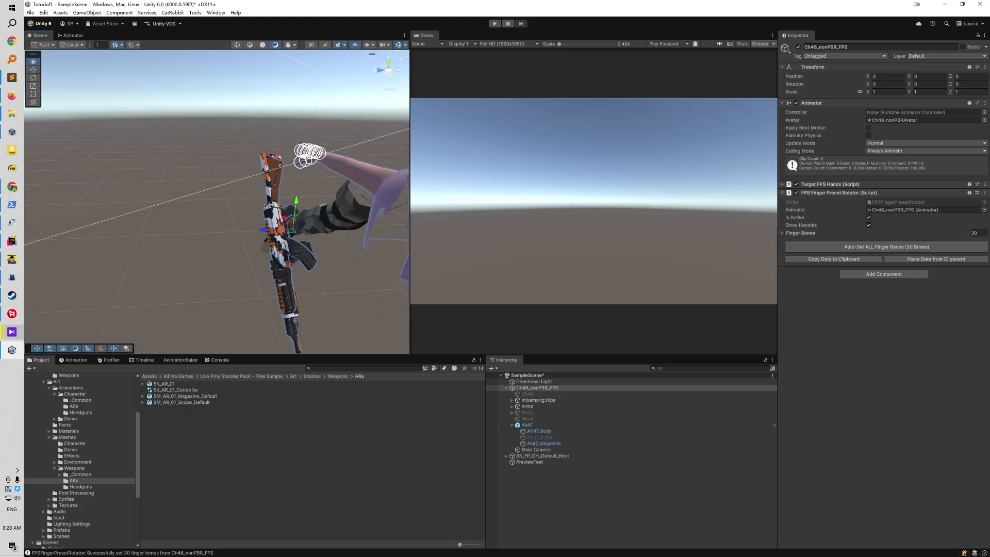
Run the scene in Play mode, hide the source hands and weapon, and reselect Ch46_nonPBR_FPS to show its finger handles
{"action": "left_click_drag", "start_coordinate": [482, 151], "coordinate": [269, 186], "text": "alt"}
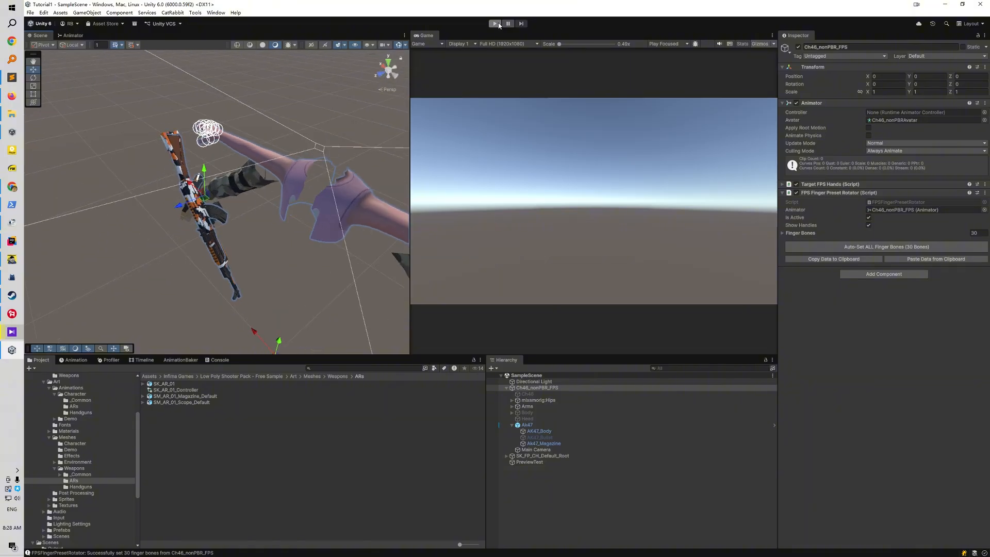
{"action": "left_click", "coordinate": [498, 24]}
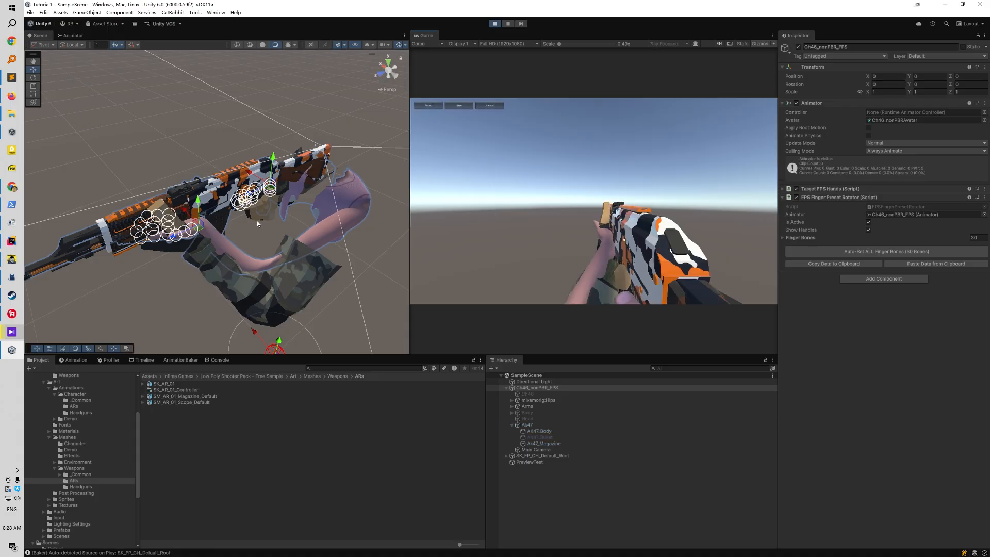
{"action": "scroll", "coordinate": [257, 221], "scroll_direction": "up", "scroll_amount": 5}
{"action": "left_click", "coordinate": [181, 360]}
{"action": "left_click", "coordinate": [149, 422]}
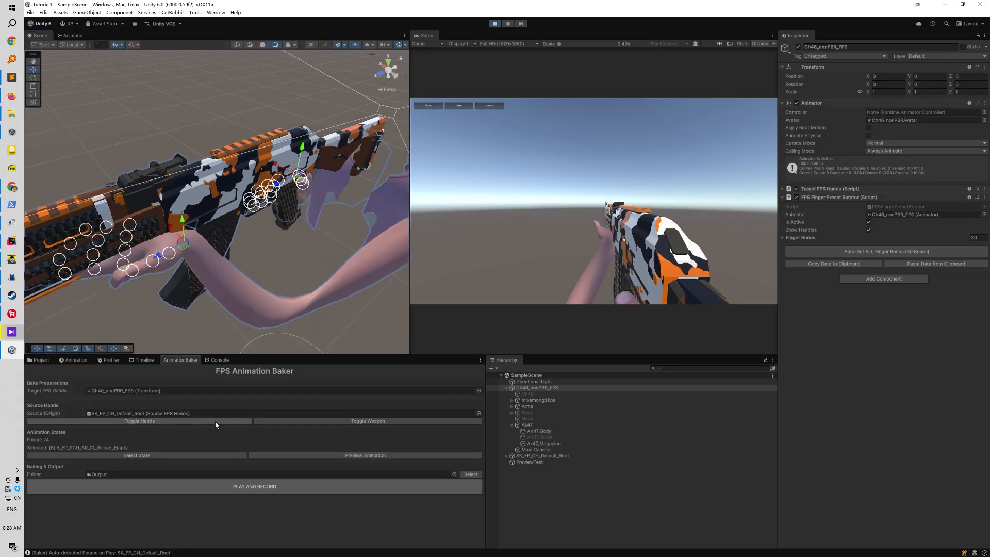
{"action": "left_click", "coordinate": [337, 422]}
{"action": "left_click", "coordinate": [580, 481]}
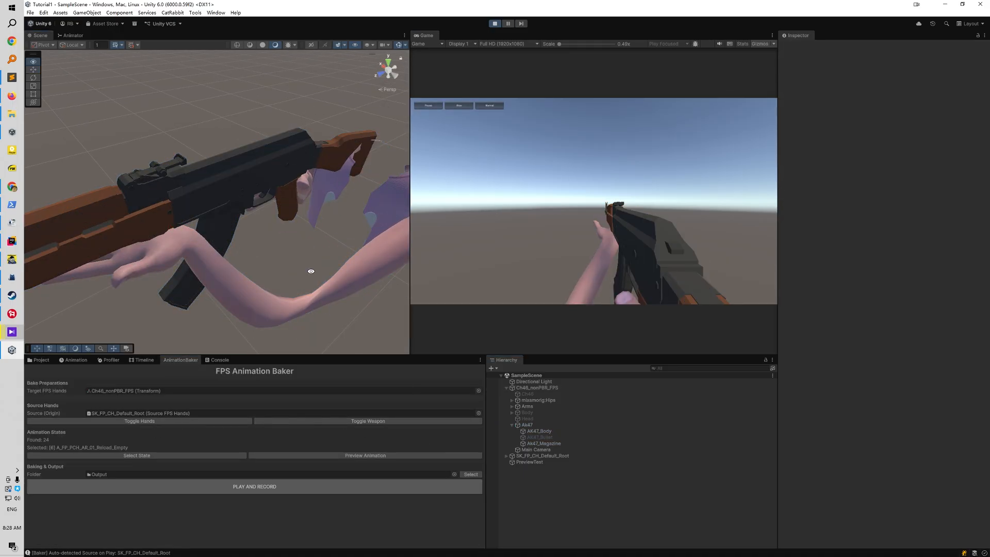
{"action": "left_click", "coordinate": [545, 390]}
Rotate the right hand's thumb bones toward the AK47's pistol grip, keeping Ch46_nonPBR_FPS selected
{"action": "right_click_drag", "start_coordinate": [250, 230], "coordinate": [490, 216], "text": "alt"}
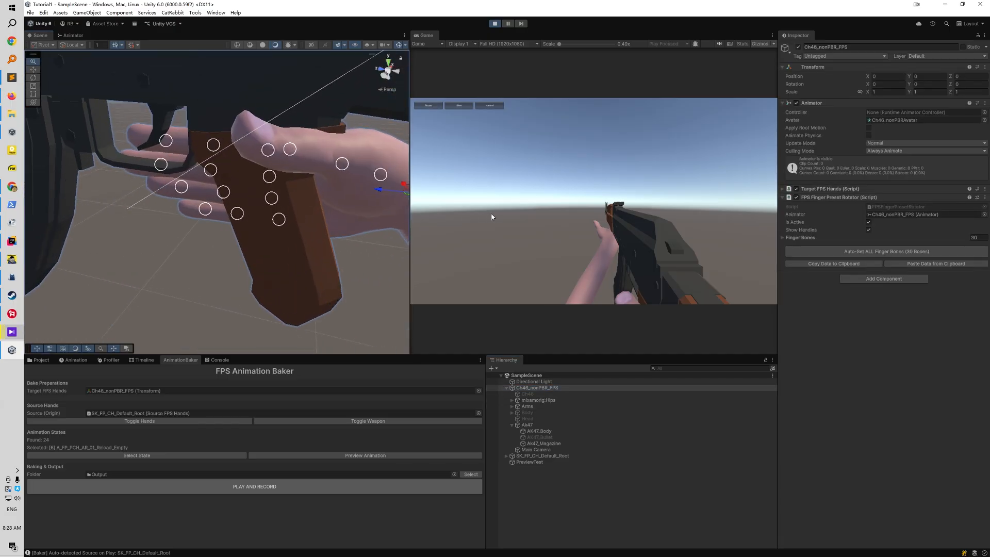
{"action": "left_click_drag", "start_coordinate": [330, 206], "coordinate": [635, 281], "text": "alt"}
{"action": "scroll", "coordinate": [302, 278], "scroll_direction": "down", "scroll_amount": 3}
{"action": "left_click_drag", "start_coordinate": [202, 266], "coordinate": [363, 206], "text": "alt"}
{"action": "middle_click_drag", "start_coordinate": [223, 206], "coordinate": [248, 189]}
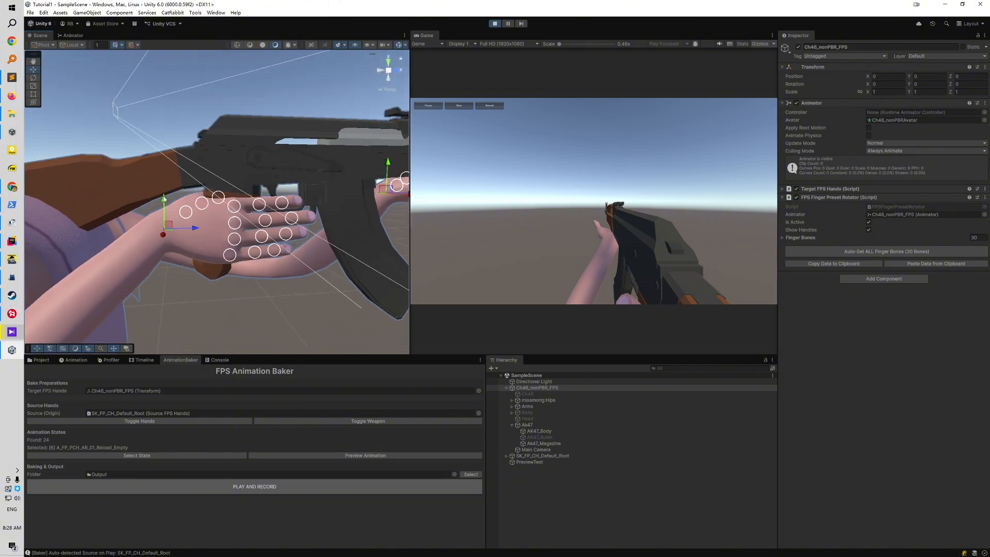
{"action": "left_click_drag", "start_coordinate": [164, 203], "coordinate": [208, 239]}
{"action": "scroll", "coordinate": [276, 224], "scroll_direction": "up", "scroll_amount": 4}
{"action": "scroll", "coordinate": [208, 238], "scroll_direction": "down", "scroll_amount": 3}
{"action": "scroll", "coordinate": [256, 242], "scroll_direction": "down", "scroll_amount": 3}
{"action": "scroll", "coordinate": [317, 255], "scroll_direction": "down", "scroll_amount": 2}
{"action": "left_click_drag", "start_coordinate": [318, 258], "coordinate": [222, 160], "text": "alt"}
Refine the right thumb's rotation so that it rests over the rear of the pistol grip
{"action": "scroll", "coordinate": [272, 201], "scroll_direction": "down", "scroll_amount": 3}
{"action": "left_click", "coordinate": [289, 236]}
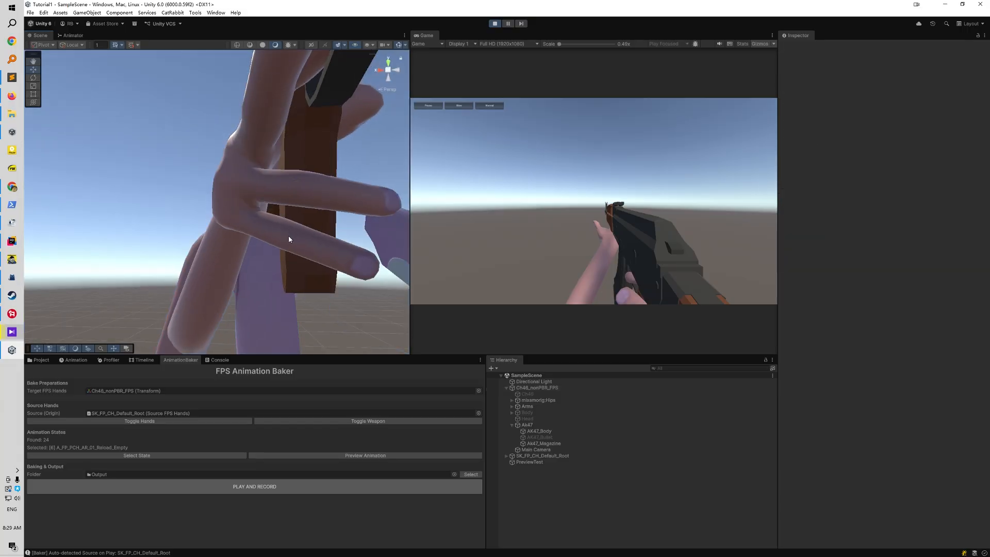
{"action": "key", "text": "ctrl+z"}
{"action": "left_click_drag", "start_coordinate": [242, 196], "coordinate": [320, 227], "text": "alt"}
{"action": "key", "text": "e"}
{"action": "left_click_drag", "start_coordinate": [131, 140], "coordinate": [131, 153]}
{"action": "left_click_drag", "start_coordinate": [132, 150], "coordinate": [181, 118], "text": "alt"}
{"action": "key", "text": "w"}
Curl the right hand's middle, ring and little finger bones around the pistol grip
{"action": "scroll", "coordinate": [259, 194], "scroll_direction": "down", "scroll_amount": 3}
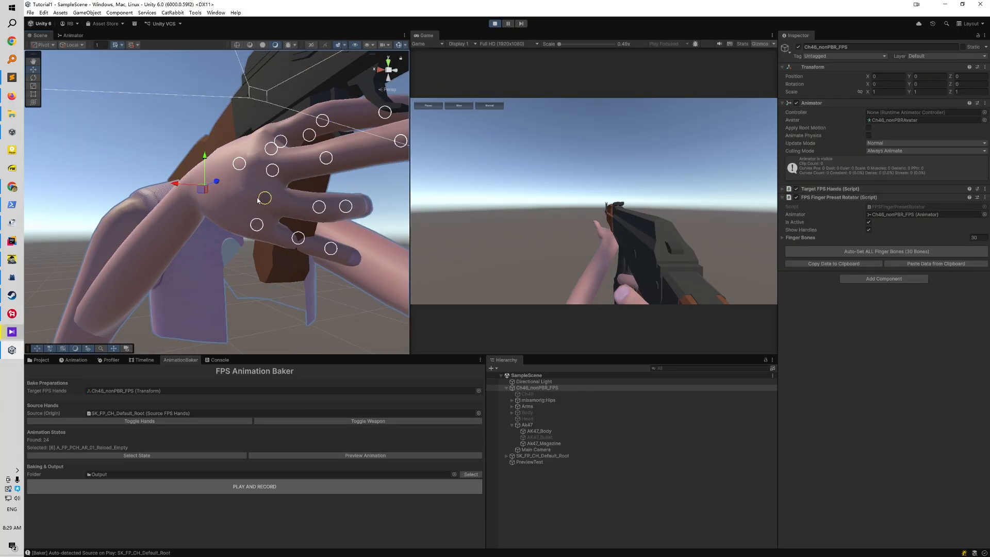
{"action": "scroll", "coordinate": [275, 235], "scroll_direction": "down", "scroll_amount": 3}
{"action": "left_click_drag", "start_coordinate": [315, 248], "coordinate": [299, 261], "text": "alt"}
{"action": "scroll", "coordinate": [299, 262], "scroll_direction": "down", "scroll_amount": 3}
{"action": "scroll", "coordinate": [240, 293], "scroll_direction": "down", "scroll_amount": 3}
{"action": "left_click_drag", "start_coordinate": [242, 291], "coordinate": [258, 192], "text": "alt"}
{"action": "scroll", "coordinate": [321, 183], "scroll_direction": "down", "scroll_amount": 2}
{"action": "scroll", "coordinate": [328, 172], "scroll_direction": "down", "scroll_amount": 3}
{"action": "scroll", "coordinate": [301, 181], "scroll_direction": "down", "scroll_amount": 2}
{"action": "scroll", "coordinate": [270, 204], "scroll_direction": "down", "scroll_amount": 3}
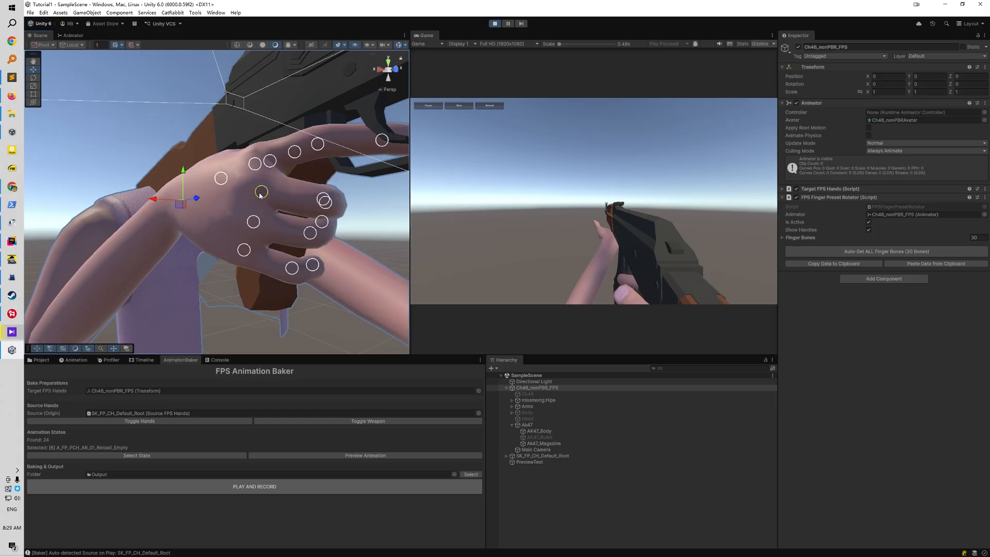
Adjust the right index finger's bones so that the finger sits at the AK47's trigger
{"action": "key", "text": "e"}
{"action": "scroll", "coordinate": [258, 191], "scroll_direction": "up", "scroll_amount": 3}
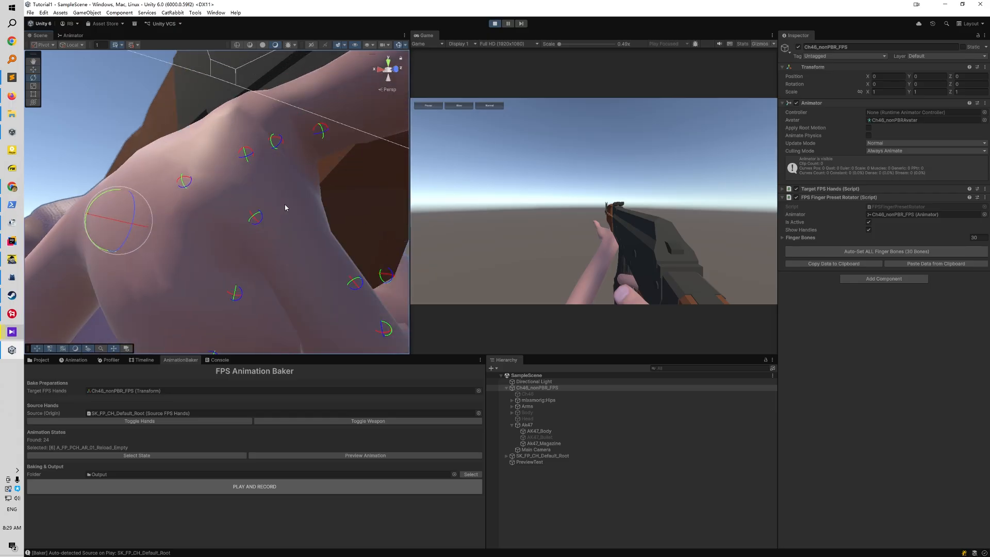
{"action": "scroll", "coordinate": [271, 230], "scroll_direction": "down", "scroll_amount": 5}
{"action": "left_click_drag", "start_coordinate": [227, 205], "coordinate": [294, 239], "text": "alt"}
{"action": "scroll", "coordinate": [294, 239], "scroll_direction": "up", "scroll_amount": 4}
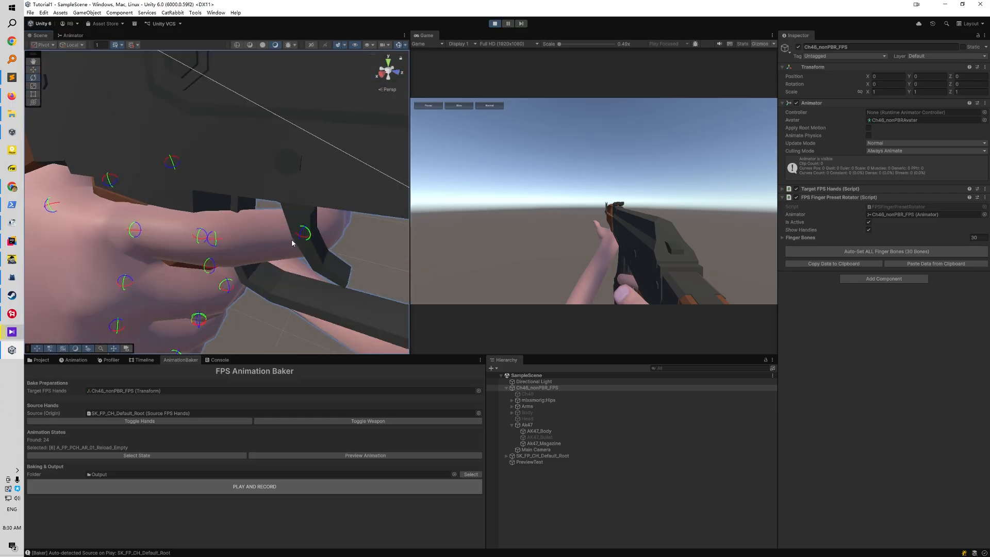
{"action": "key", "text": "w"}
{"action": "left_click_drag", "start_coordinate": [135, 230], "coordinate": [309, 185]}
{"action": "scroll", "coordinate": [132, 237], "scroll_direction": "down", "scroll_amount": 6}
{"action": "key", "text": "e"}
{"action": "middle_click_drag", "start_coordinate": [310, 185], "coordinate": [247, 242]}
Pose the left hand's fingers and thumb around the AK47's handguard and copy the finger data to the clipboard
{"action": "left_click_drag", "start_coordinate": [248, 243], "coordinate": [229, 195], "text": "alt"}
{"action": "key", "text": "w"}
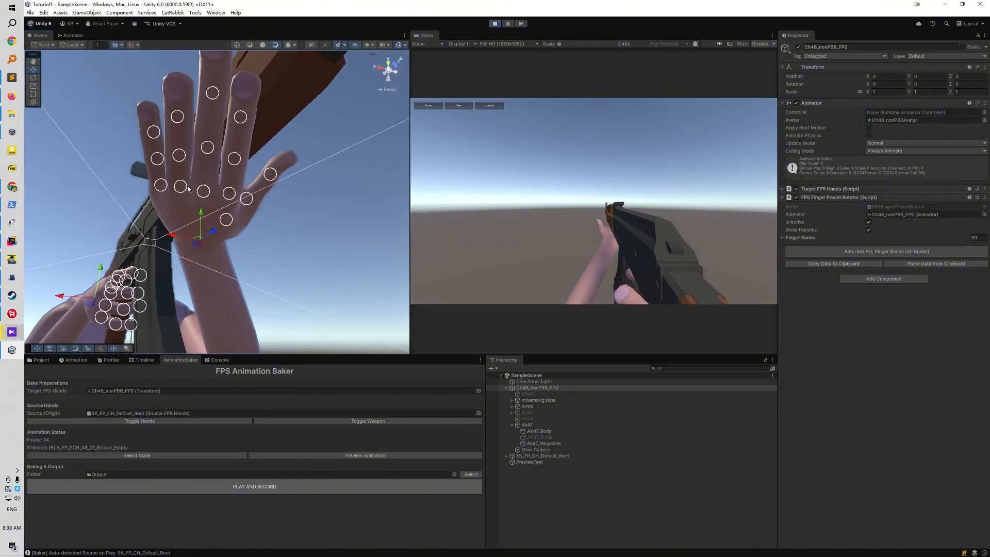
{"action": "mouse_move", "coordinate": [183, 171]}
{"action": "left_mouse_down", "text": "alt"}
{"action": "mouse_move", "coordinate": [253, 177]}
{"action": "mouse_move", "coordinate": [192, 159]}
{"action": "left_mouse_up", "text": "alt"}
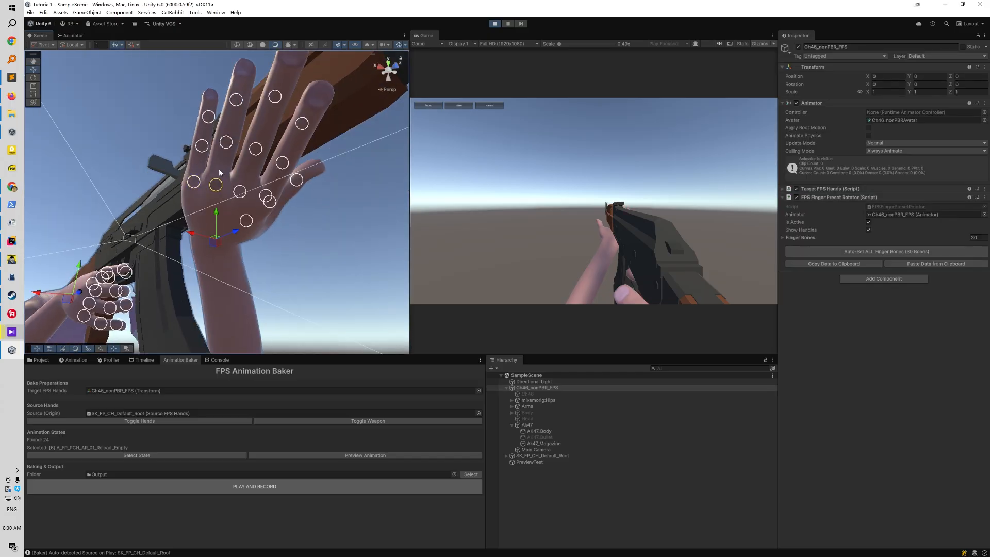
{"action": "left_click_drag", "start_coordinate": [244, 143], "coordinate": [233, 183], "text": "alt"}
{"action": "scroll", "coordinate": [190, 170], "scroll_direction": "up", "scroll_amount": 5}
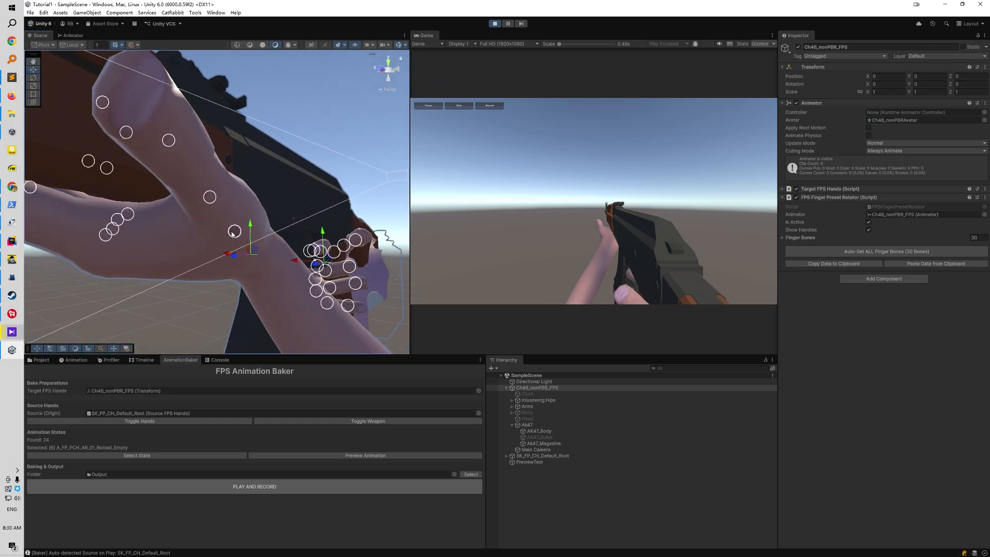
{"action": "left_click_drag", "start_coordinate": [232, 233], "coordinate": [221, 218]}
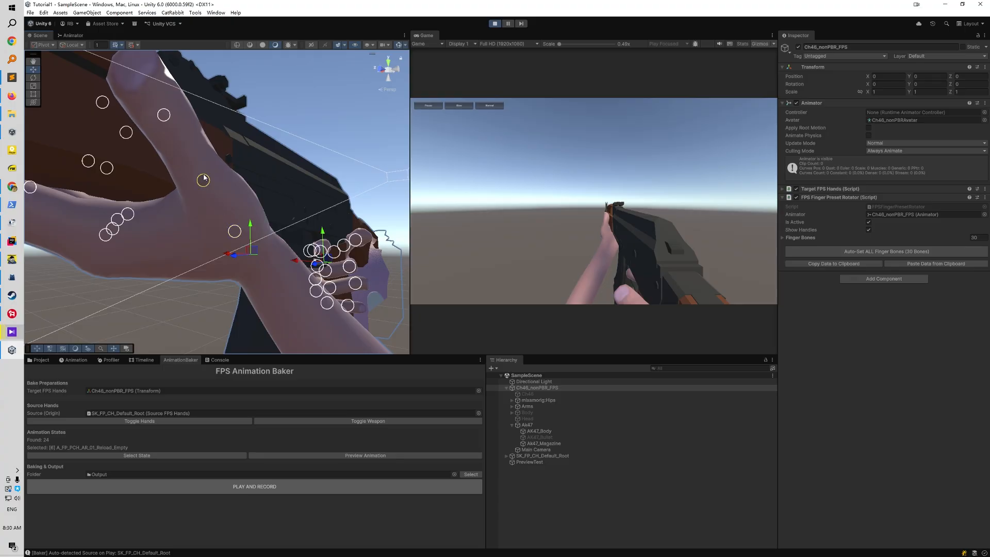
{"action": "left_click_drag", "start_coordinate": [203, 178], "coordinate": [84, 232]}
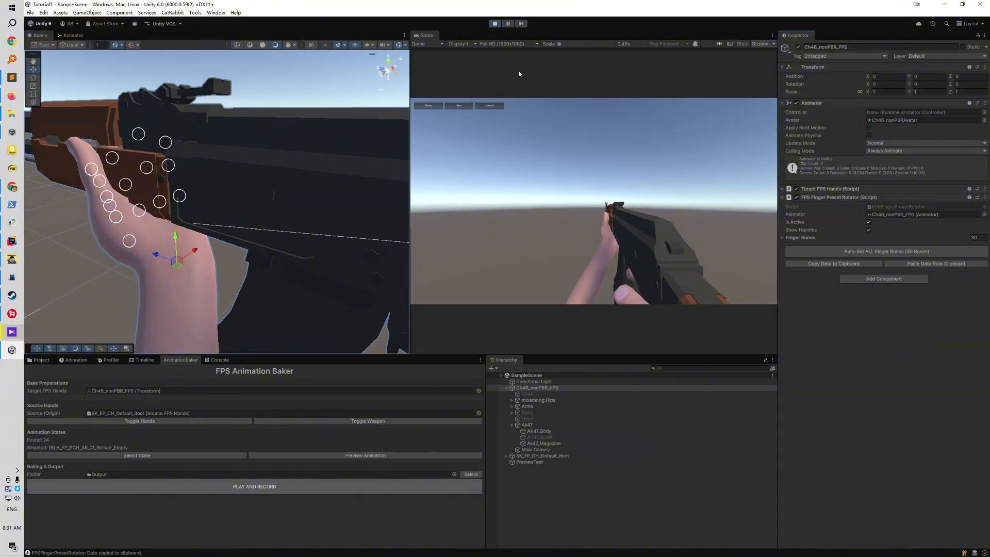
Stop Play mode, paste the finger data into FPS Finger Preset Rotator, and rerun the scene with source hands and weapon hidden
{"action": "left_click", "coordinate": [495, 23]}
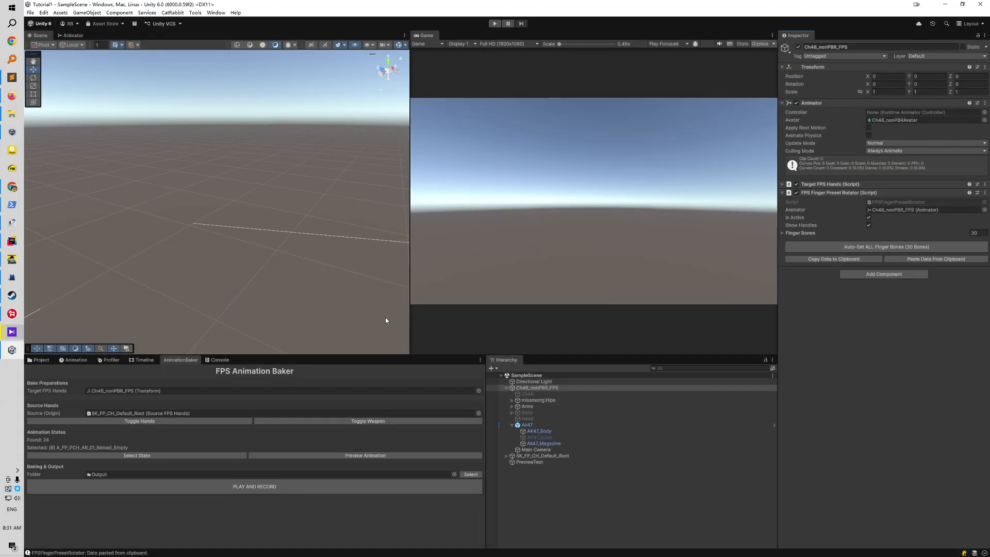
{"action": "key", "text": "ctrl+p"}
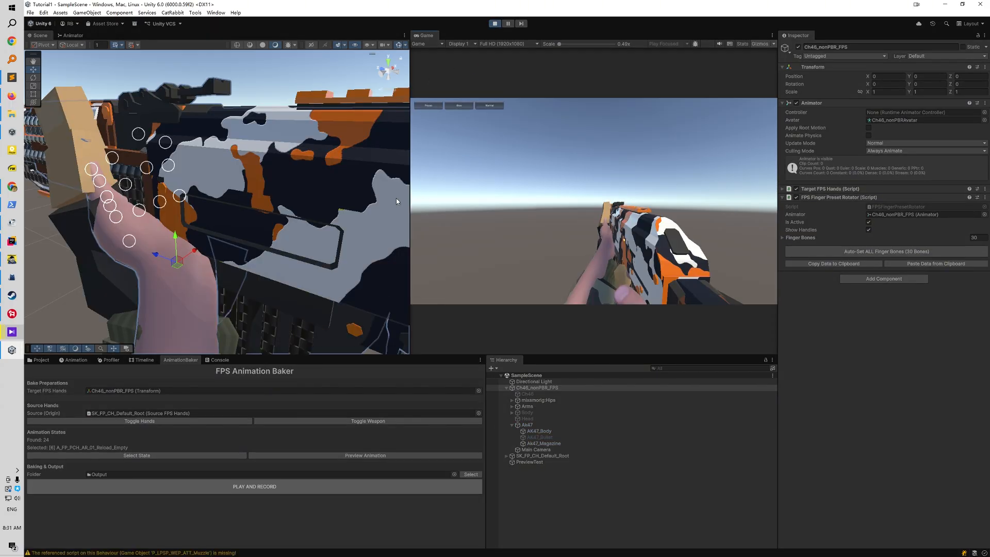
{"action": "left_click", "coordinate": [219, 419]}
{"action": "left_click", "coordinate": [312, 422]}
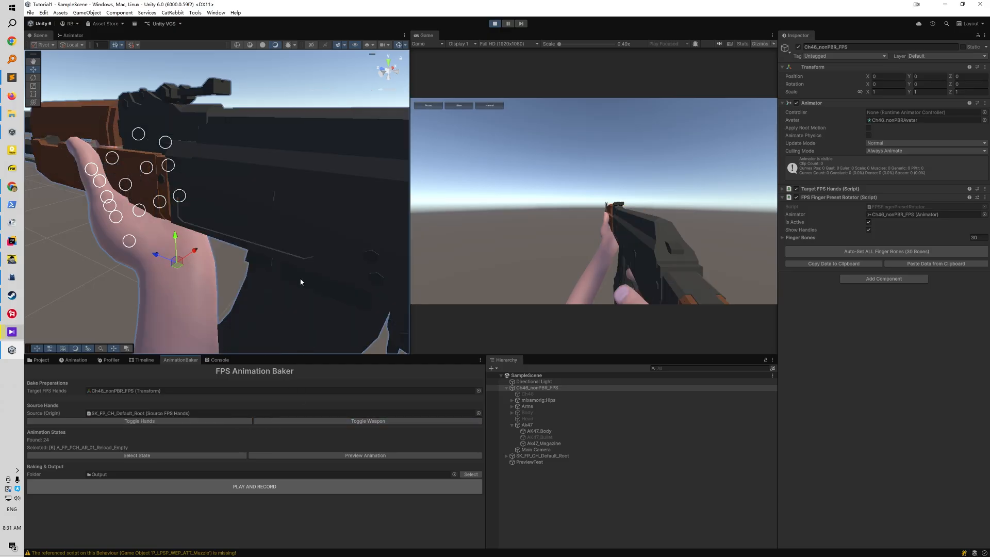
{"action": "scroll", "coordinate": [294, 274], "scroll_direction": "down", "scroll_amount": 5}
{"action": "left_click_drag", "start_coordinate": [231, 250], "coordinate": [175, 226], "text": "alt"}
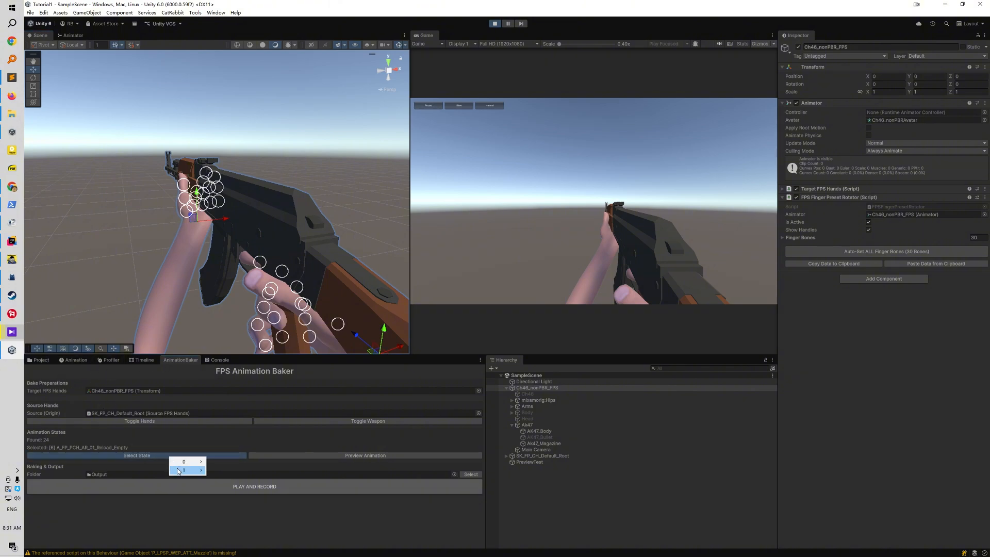
Bake the layer 1 states A_FP_PCH_Idle and A_FP_PCH_AR_Fire into the Output folder
{"action": "mouse_move", "coordinate": [179, 470]}
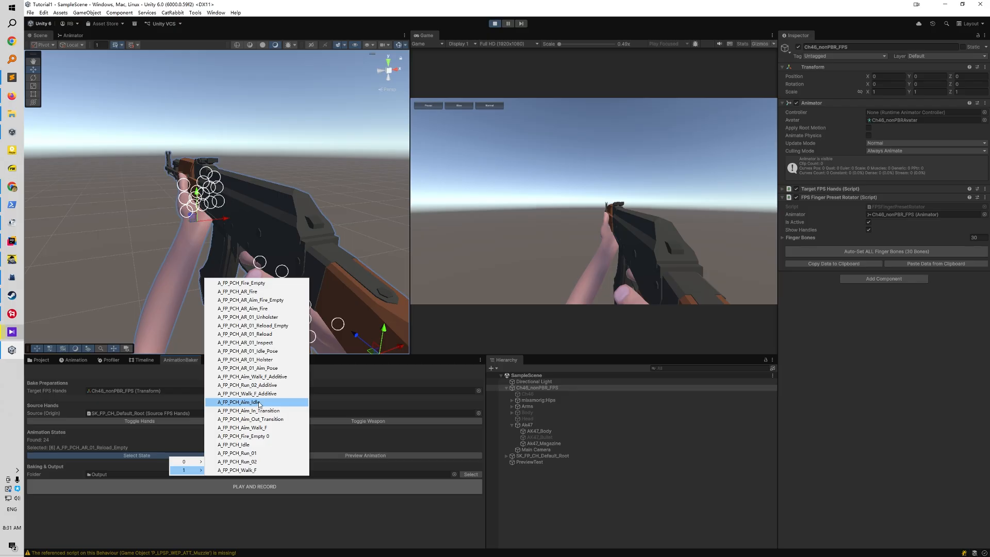
{"action": "left_click", "coordinate": [259, 445]}
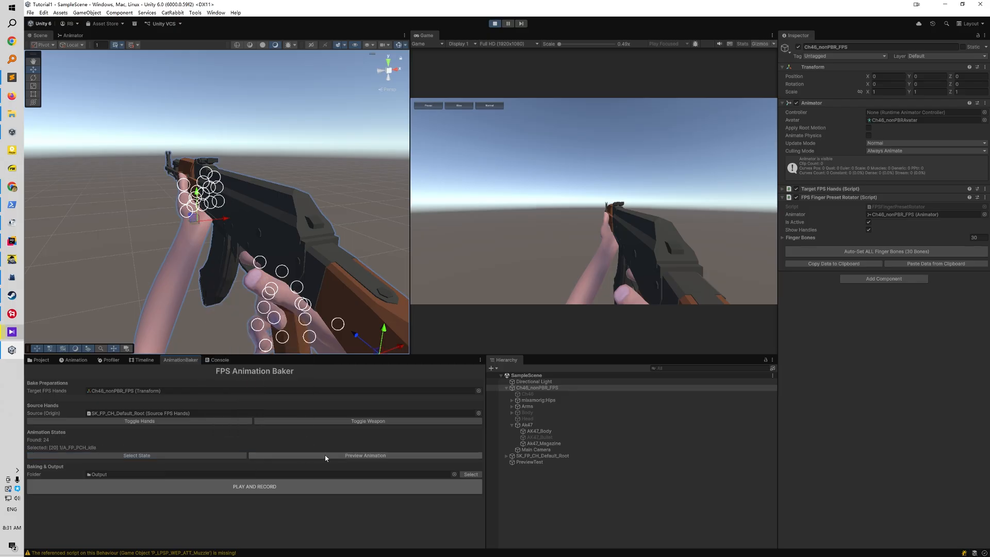
{"action": "left_click", "coordinate": [282, 487]}
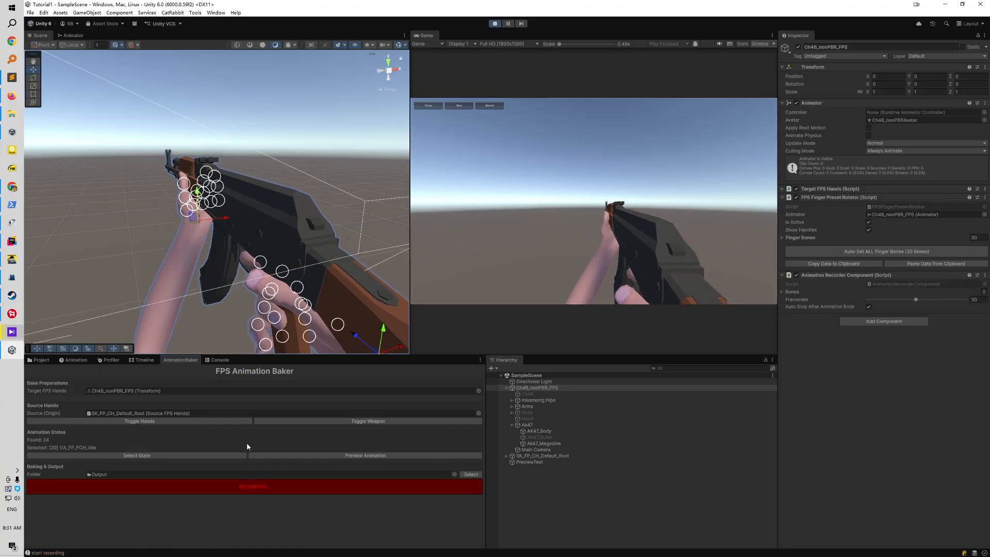
{"action": "left_click", "coordinate": [208, 456]}
{"action": "mouse_move", "coordinate": [222, 470]}
{"action": "left_click", "coordinate": [271, 453]}
{"action": "left_click", "coordinate": [257, 486]}
Bake two more layer 1 states, including A_FP_PCH_Fire_Empty 0, into the Output folder
{"action": "left_click", "coordinate": [231, 456]}
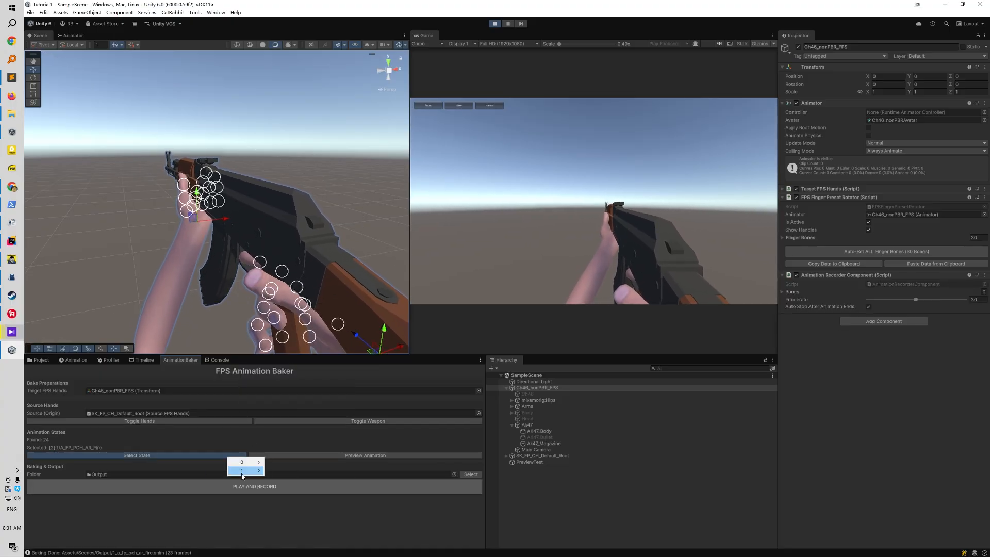
{"action": "left_click", "coordinate": [285, 461]}
{"action": "left_click", "coordinate": [257, 486]}
{"action": "left_click", "coordinate": [221, 456]}
{"action": "left_click", "coordinate": [285, 436]}
{"action": "left_click", "coordinate": [248, 486]}
Record further layer 1 states, including A_FP_PCH_AR_01_Holster and A_FP_PCH_AR_01_Unholster, into the Output folder
{"action": "left_click", "coordinate": [220, 456]}
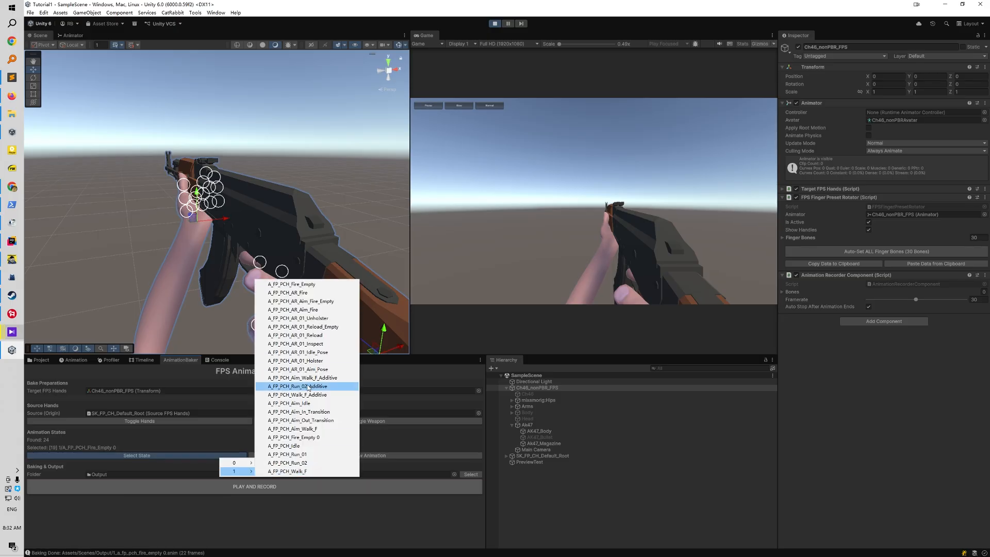
{"action": "left_click", "coordinate": [294, 442]}
{"action": "left_click", "coordinate": [262, 489]}
{"action": "left_click", "coordinate": [214, 456]}
{"action": "left_click", "coordinate": [289, 357]}
{"action": "left_click", "coordinate": [256, 486]}
{"action": "left_click", "coordinate": [211, 456]}
{"action": "left_click", "coordinate": [284, 366]}
{"action": "left_click", "coordinate": [248, 487]}
Record one more layer 1 state and open the Scenes/Output folder with the baked animation clips
{"action": "left_click", "coordinate": [209, 456]}
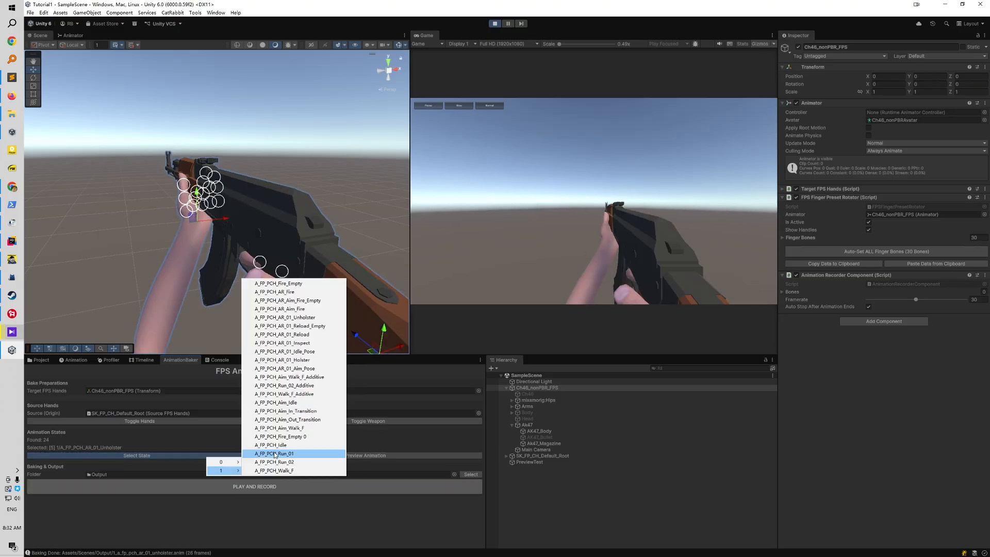
{"action": "left_click", "coordinate": [281, 430]}
{"action": "left_click", "coordinate": [235, 489]}
{"action": "left_click", "coordinate": [40, 360]}
{"action": "left_click", "coordinate": [50, 497]}
{"action": "left_click", "coordinate": [63, 503]}
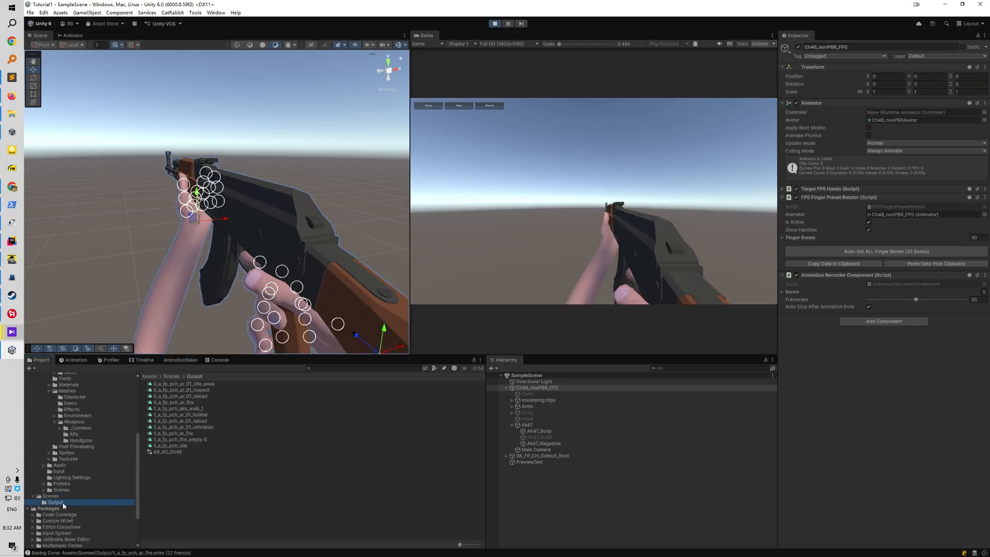
Bake the layer 1 state A_FP_PCH_Aim_Out_Transition into the Output folder
{"action": "left_click", "coordinate": [190, 402]}
{"action": "left_click", "coordinate": [185, 385], "text": "shift"}
{"action": "left_click", "coordinate": [181, 360]}
{"action": "left_click", "coordinate": [226, 456]}
{"action": "left_click", "coordinate": [299, 419]}
{"action": "left_click", "coordinate": [282, 485]}
Bake the layer 1 reload states, including A_FP_PCH_AR_01_Reload_Empty, into the Output folder
{"action": "left_click", "coordinate": [220, 456]}
{"action": "mouse_move", "coordinate": [236, 469]}
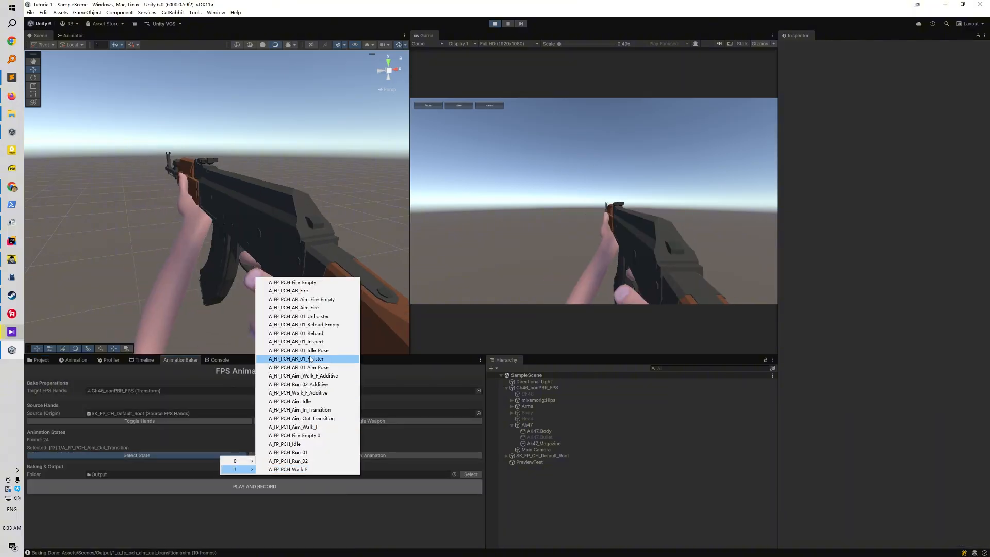
{"action": "left_click", "coordinate": [304, 334]}
{"action": "left_click", "coordinate": [262, 485]}
{"action": "left_click", "coordinate": [222, 456]}
{"action": "left_click", "coordinate": [304, 326]}
{"action": "left_click", "coordinate": [285, 487]}
Bake the layer 1 states A_FP_PCH_AR_Aim_Fire and A_FP_PCH_Aim_Walk_F_Additive, and stop play mode
{"action": "left_click", "coordinate": [222, 456]}
{"action": "left_click", "coordinate": [296, 308]}
{"action": "left_click", "coordinate": [255, 484]}
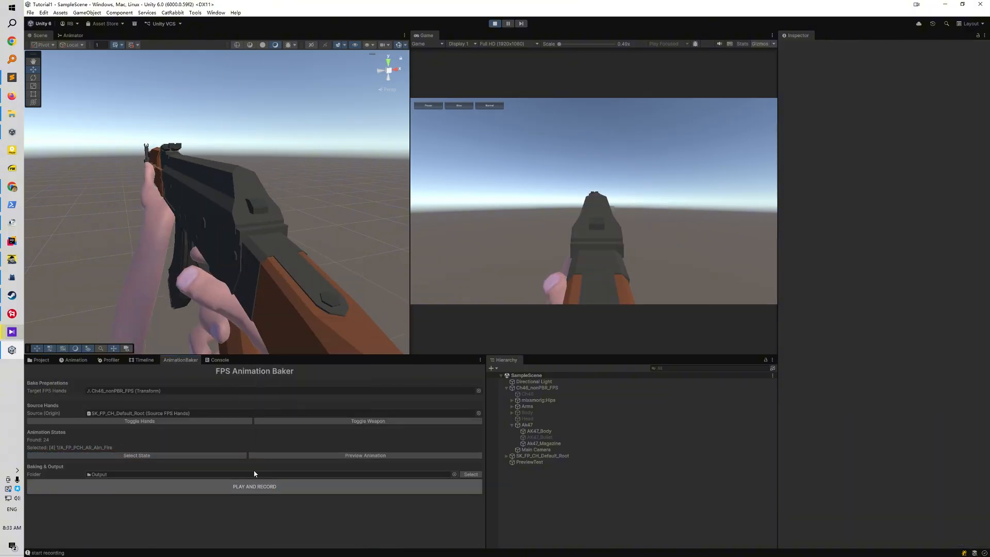
{"action": "left_click", "coordinate": [221, 456]}
{"action": "left_click", "coordinate": [310, 300]}
{"action": "left_click", "coordinate": [282, 484]}
{"action": "left_click", "coordinate": [495, 24]}
Duplicate the SampleSceneResult scene in the Scenes folder and open the copy, SampleSceneResult2
{"action": "left_click", "coordinate": [40, 360]}
{"action": "left_click", "coordinate": [50, 496]}
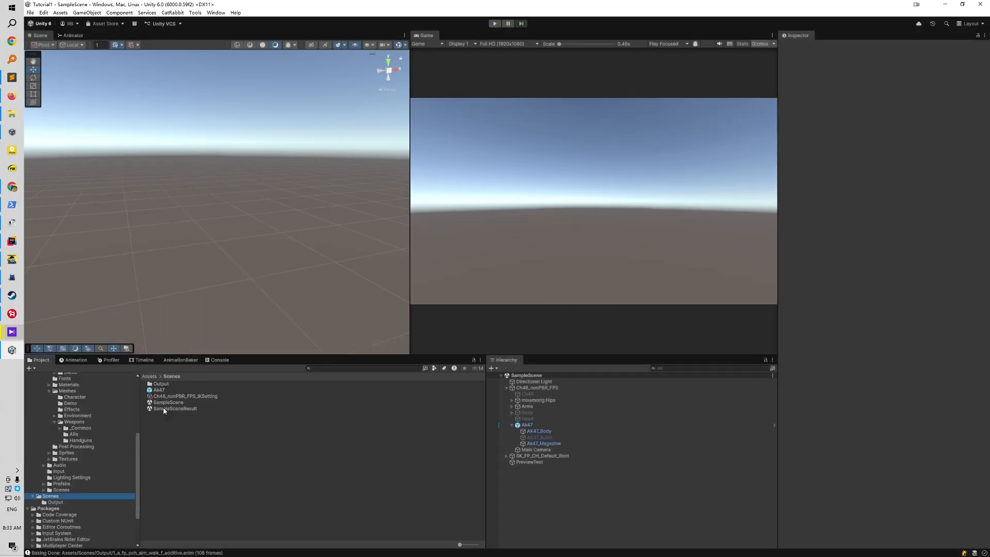
{"action": "left_click", "coordinate": [163, 411]}
{"action": "key", "text": "ctrl+d"}
{"action": "double_click", "coordinate": [174, 415]}
Create an animator controller named AR_AC_Ch46_2 in the Output folder and open it for editing
{"action": "right_click", "coordinate": [214, 506]}
{"action": "left_click", "coordinate": [449, 328]}
{"action": "type", "text": "AR_AC_Ch46_2"}
{"action": "double_click", "coordinate": [171, 489]}
Add all layer 1 clips, from 1_a_fp_pch_aim_in_transition to 1_a_fp_pch_idle, as states to the AR_AC_Ch46_2 controller
{"action": "left_click", "coordinate": [181, 408]}
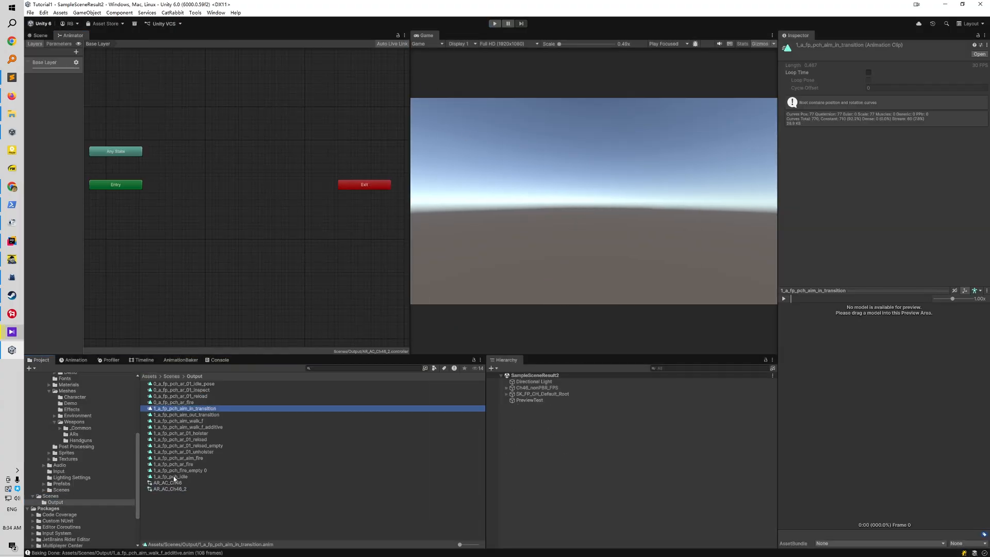
{"action": "left_click", "coordinate": [173, 478], "text": "shift"}
{"action": "left_click_drag", "start_coordinate": [174, 477], "coordinate": [237, 173]}
Delete the SK_FP_CH_Default_Root and PreviewTest objects from the SampleSceneResult2 scene
{"action": "left_click", "coordinate": [40, 35]}
{"action": "left_click", "coordinate": [542, 394]}
{"action": "left_click", "coordinate": [530, 401], "text": "shift"}
{"action": "key", "text": "Delete"}
Assign AR_AC_Ch46_2 as the Ch46_nonPBR_FPS Animator's controller and clear its avatar
{"action": "left_click", "coordinate": [537, 388]}
{"action": "left_click_drag", "start_coordinate": [173, 489], "coordinate": [897, 113]}
{"action": "left_click", "coordinate": [897, 120]}
{"action": "key", "text": "Delete"}
Add the Test Play Animations script component to Ch46_nonPBR_FPS
{"action": "left_click", "coordinate": [889, 202]}
{"action": "type", "text": "test"}
{"action": "key", "text": "Return"}
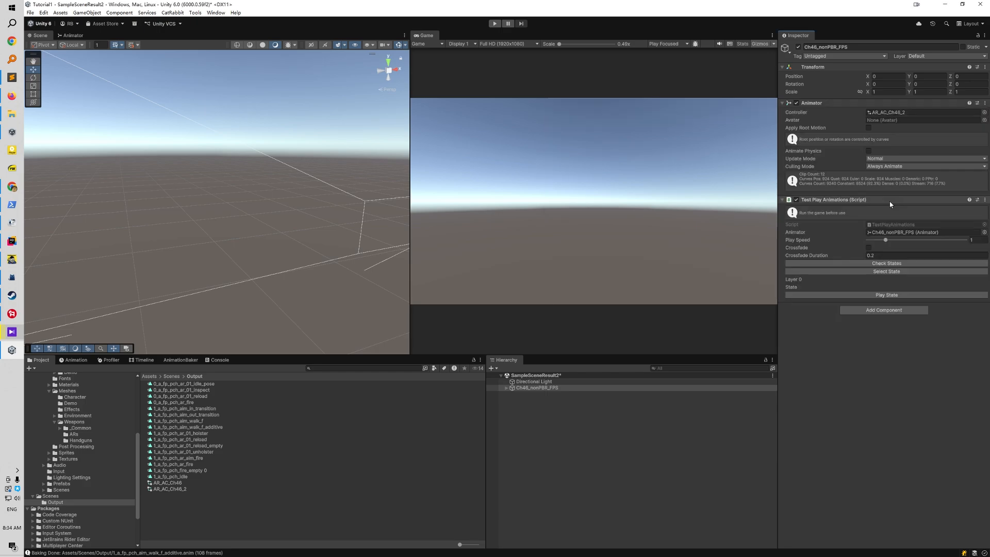
Run the scene and preview the baked states 1_a_fp_pch_ar_fire and 1_a_fp_pch_ar_01_reload
{"action": "left_click", "coordinate": [495, 23]}
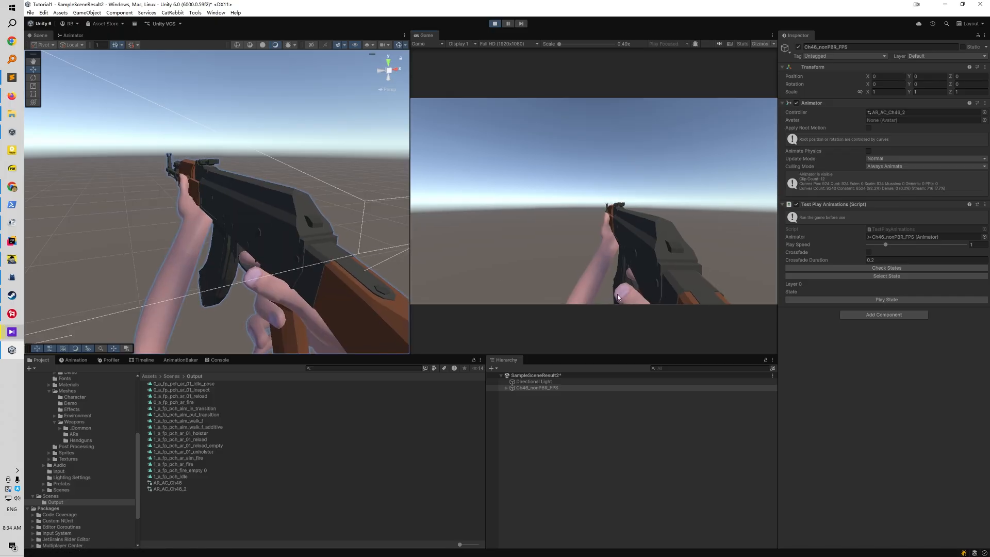
{"action": "left_click", "coordinate": [833, 276]}
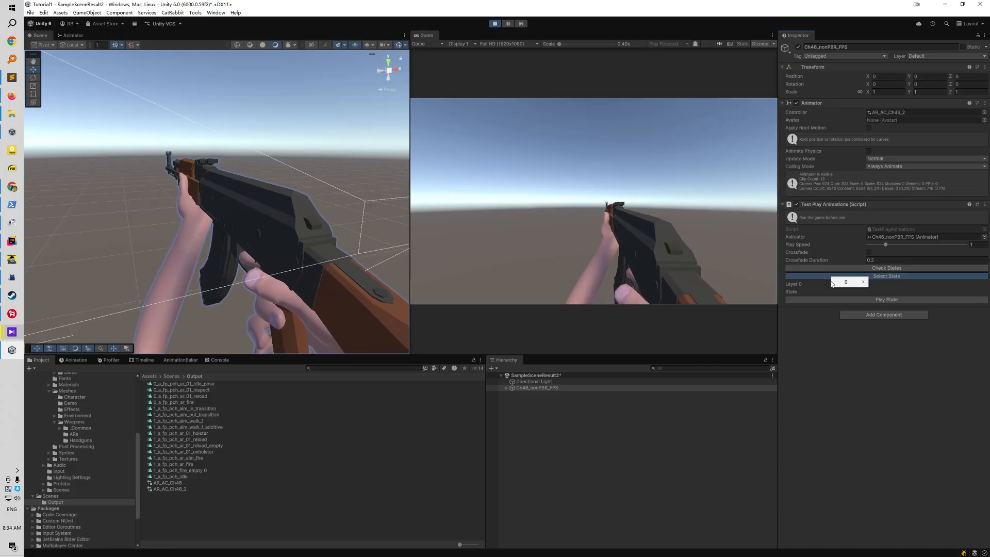
{"action": "mouse_move", "coordinate": [842, 284]}
{"action": "left_click", "coordinate": [902, 359]}
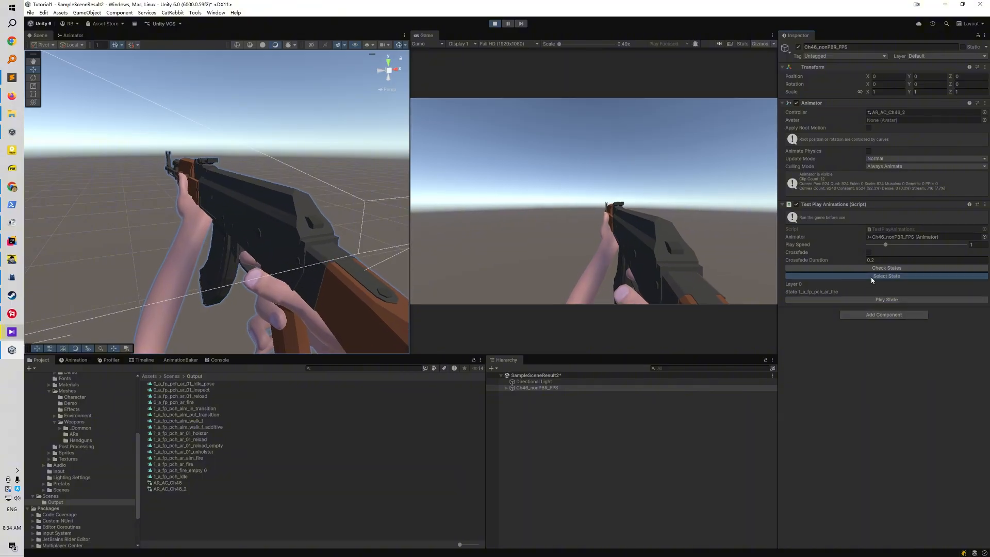
{"action": "mouse_move", "coordinate": [883, 283]}
{"action": "left_click", "coordinate": [835, 324]}
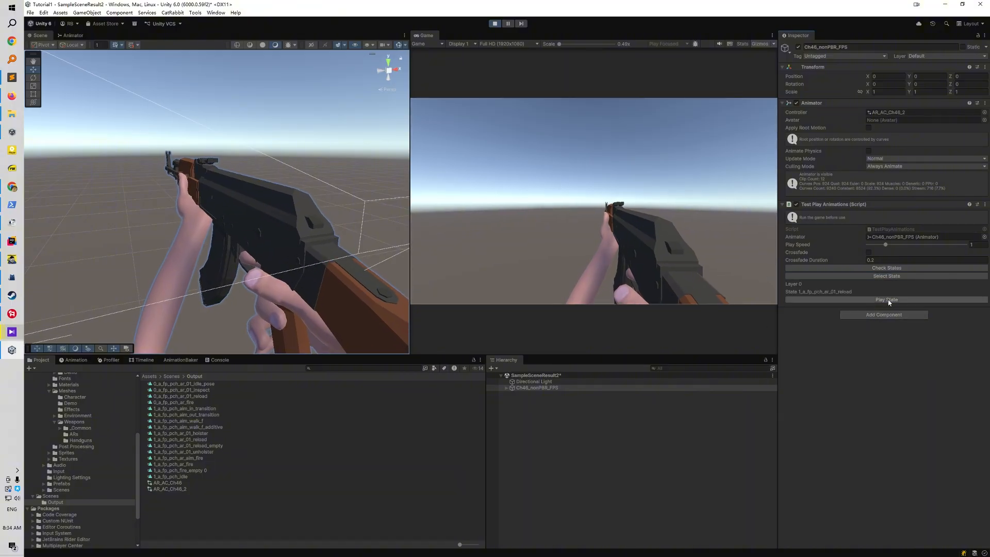
{"action": "left_click", "coordinate": [888, 300]}
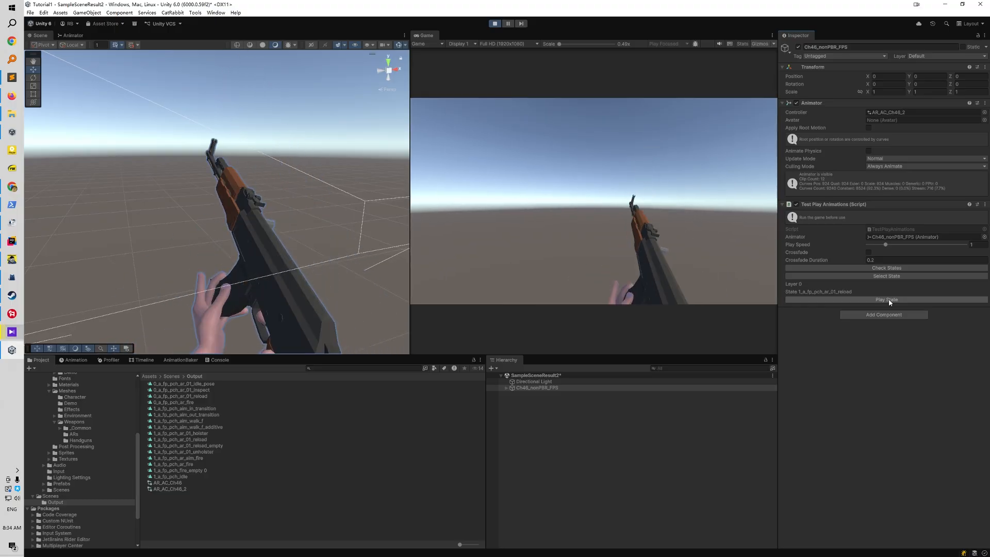
Play the baked states 1_a_fp_pch_ar_01_reload_empty and 1_a_fp_pch_aim_in_transition on the hands
{"action": "mouse_move", "coordinate": [879, 287]}
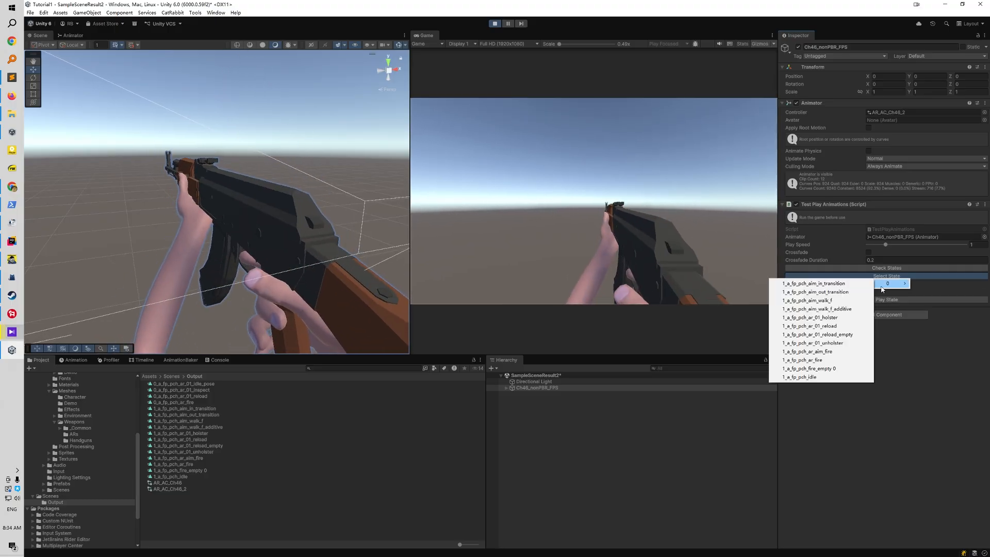
{"action": "left_click", "coordinate": [847, 334]}
{"action": "left_click", "coordinate": [872, 300]}
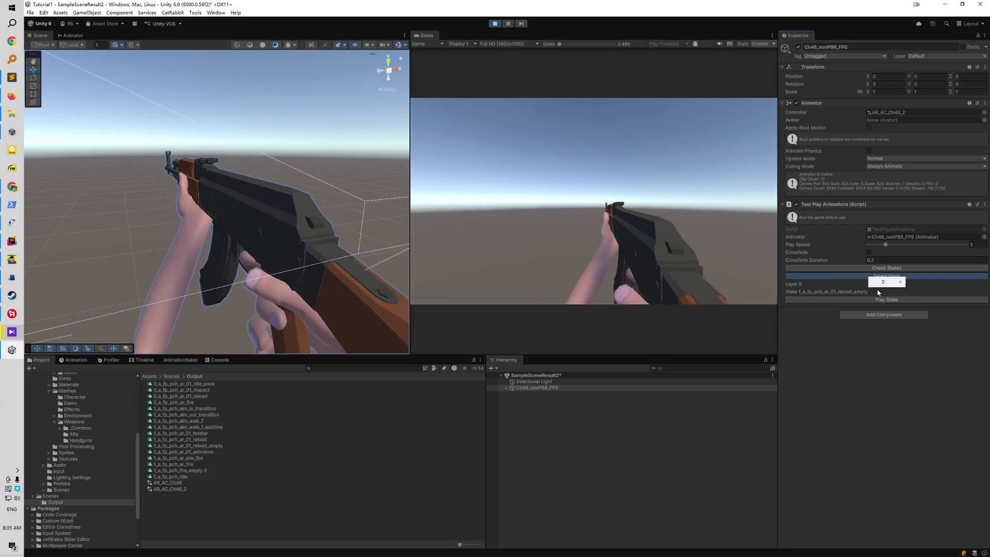
{"action": "mouse_move", "coordinate": [882, 284]}
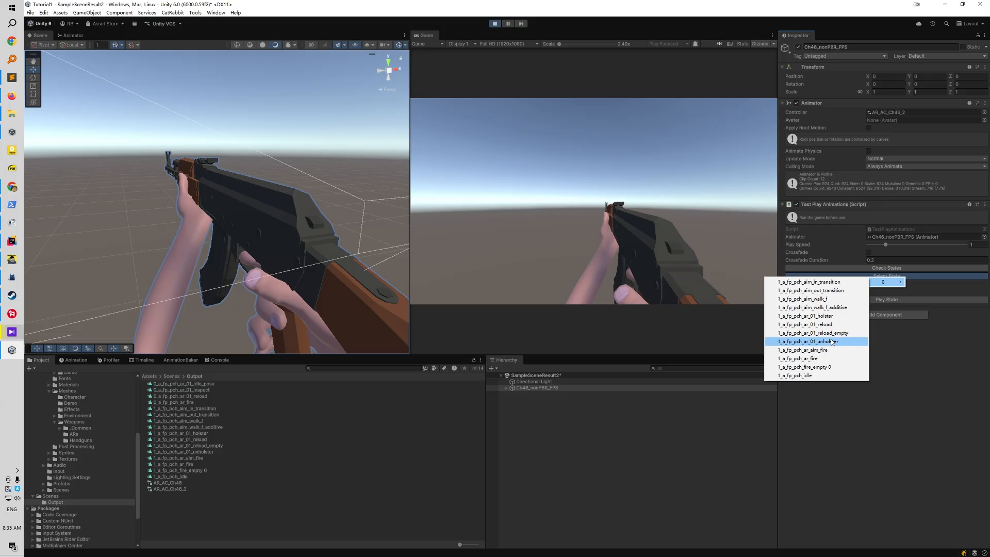
{"action": "left_click", "coordinate": [842, 282]}
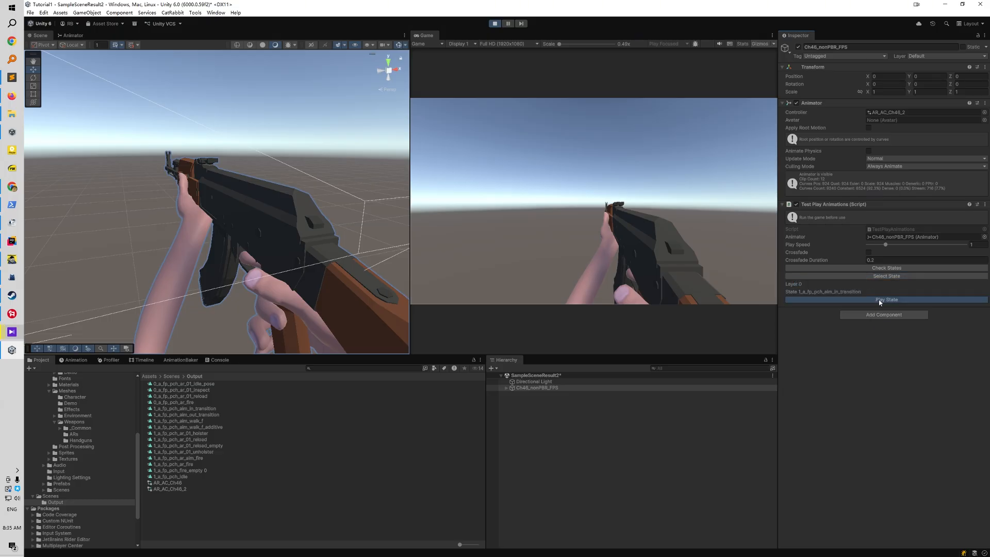
{"action": "left_click", "coordinate": [880, 301]}
Play the baked aiming states 1_a_fp_pch_ar_aim_fire and 1_a_fp_pch_aim_out_transition
{"action": "left_click", "coordinate": [875, 277]}
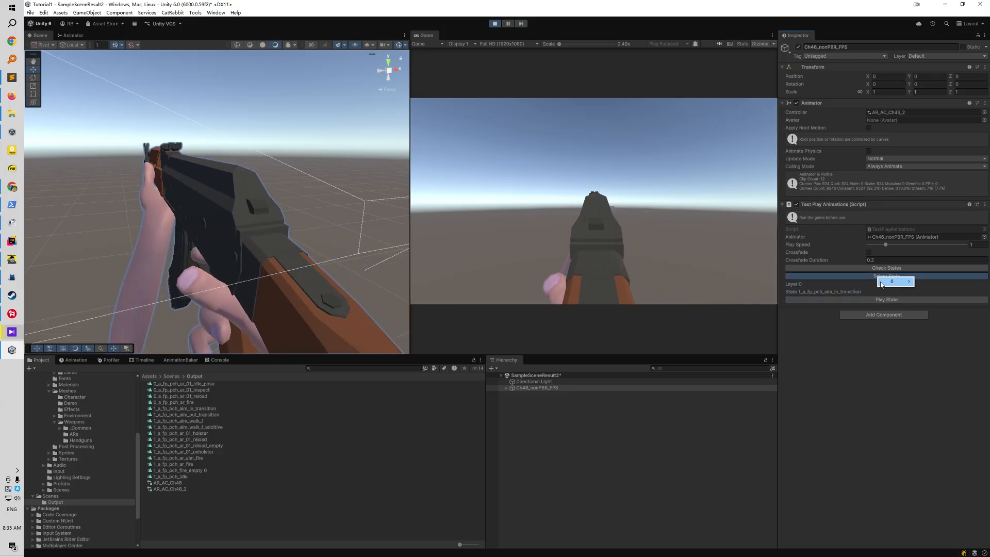
{"action": "mouse_move", "coordinate": [883, 281]}
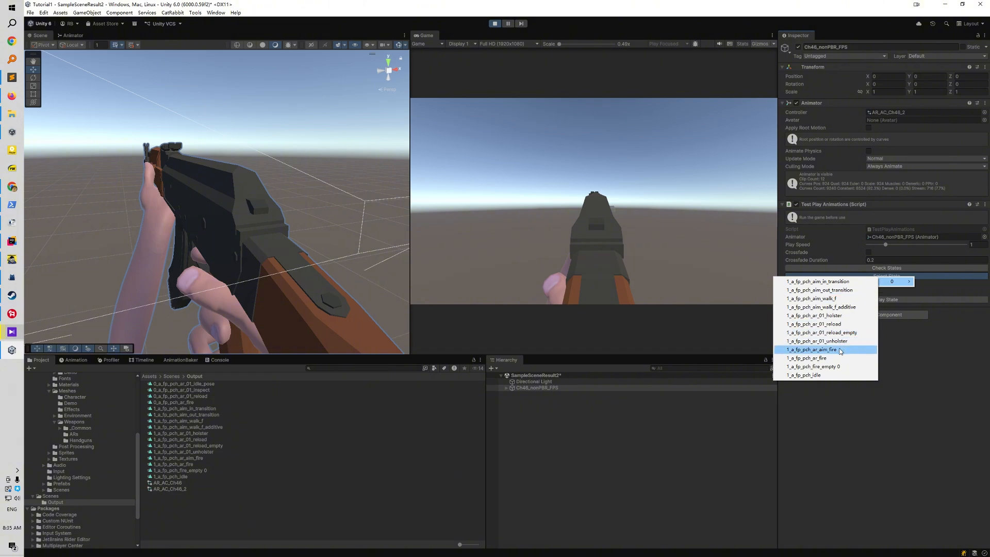
{"action": "left_click", "coordinate": [840, 350]}
{"action": "left_click", "coordinate": [868, 300]}
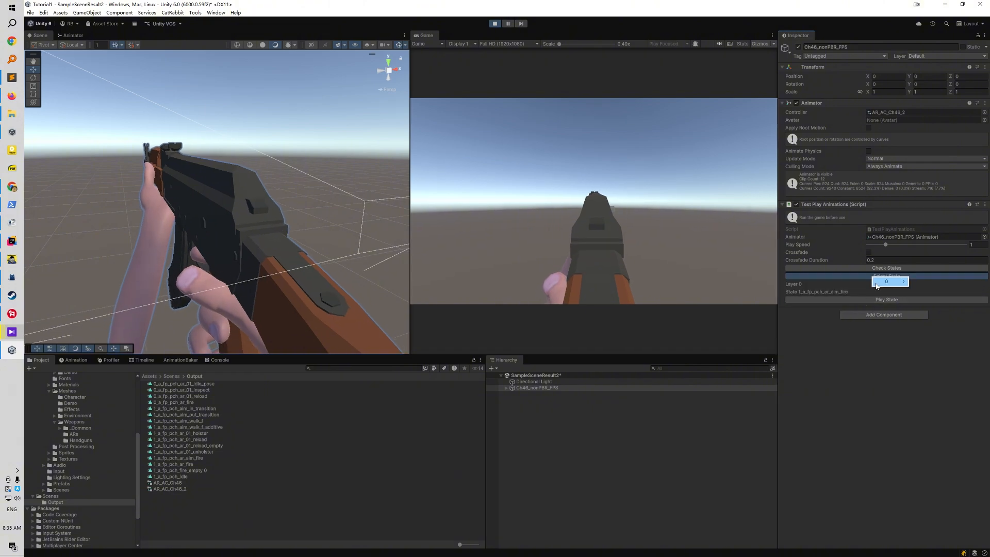
{"action": "mouse_move", "coordinate": [877, 284]}
{"action": "left_click", "coordinate": [841, 290]}
{"action": "left_click", "coordinate": [862, 299]}
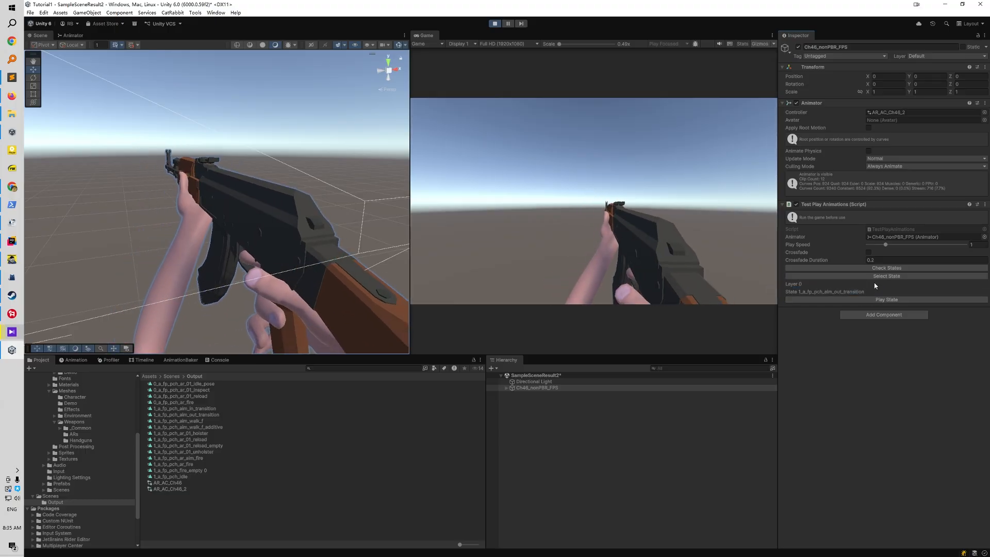
Play the baked 1_a_fp_pch_ar_01_holster state and open the layer 0 state list for another selection
{"action": "mouse_move", "coordinate": [881, 284]}
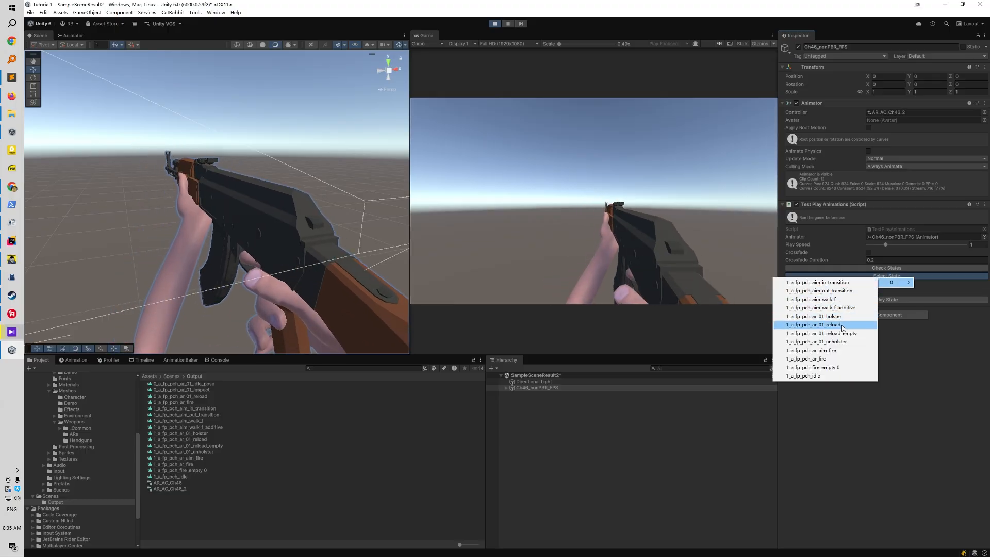
{"action": "left_click", "coordinate": [844, 318]}
{"action": "left_click", "coordinate": [873, 299]}
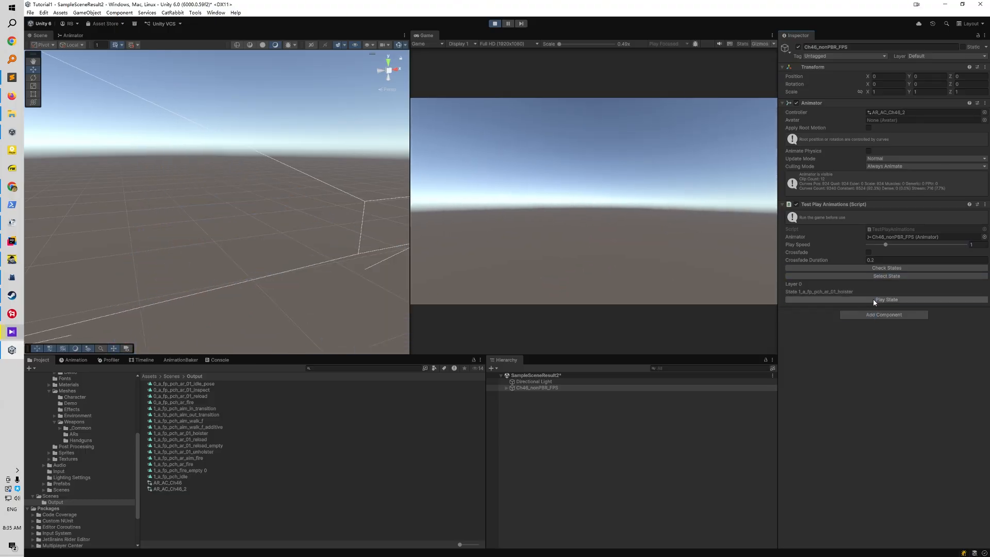
{"action": "left_click", "coordinate": [876, 278]}
{"action": "mouse_move", "coordinate": [877, 284]}
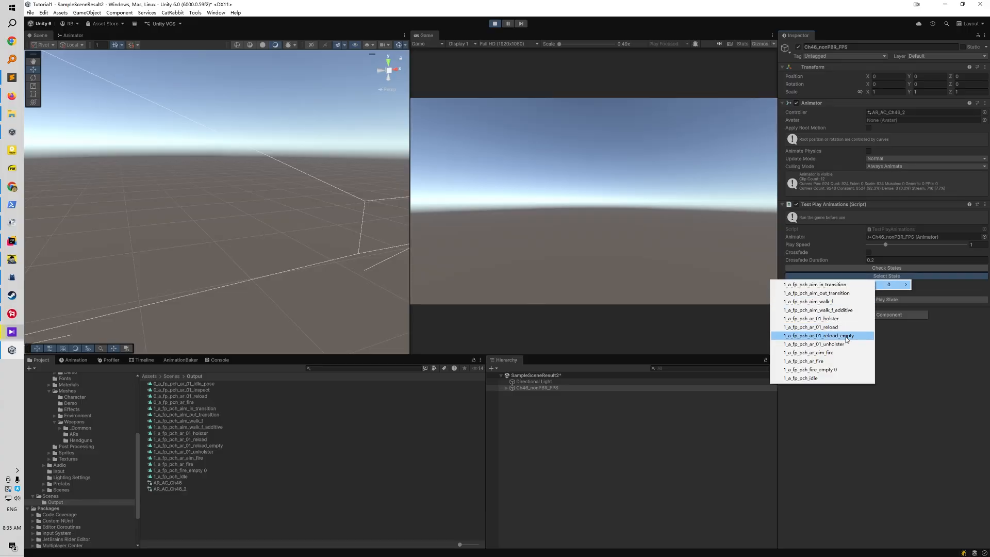